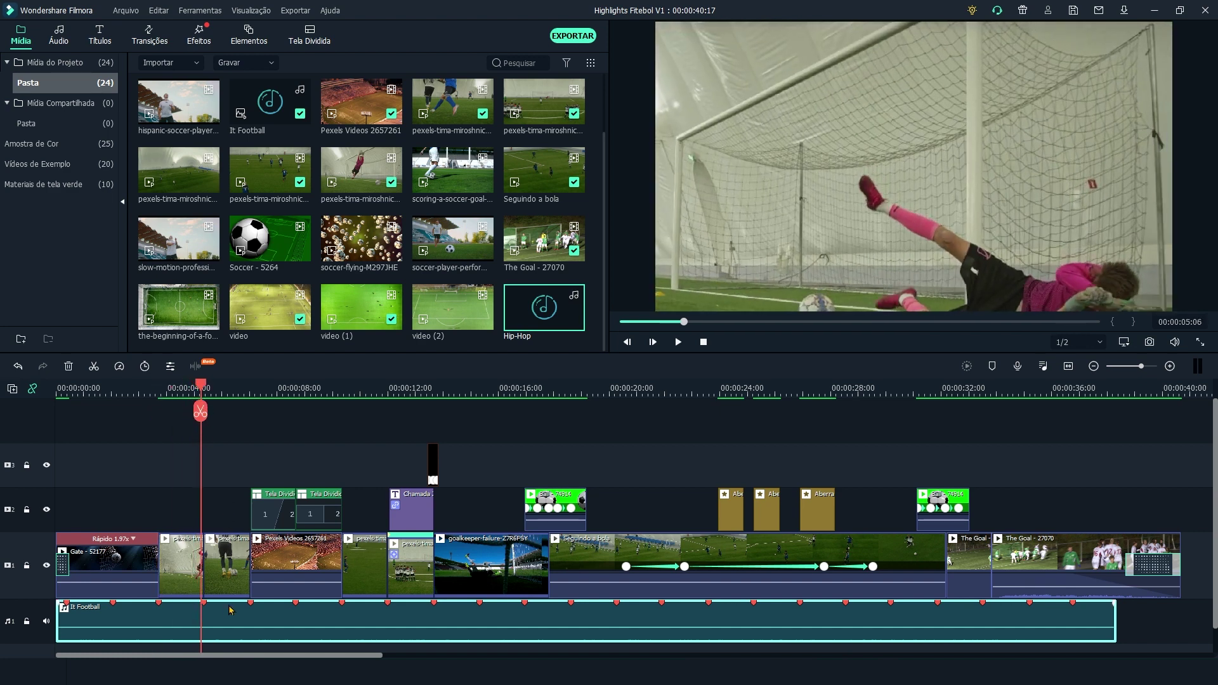
Review the finished soccer highlights edit, examining the split screens, the player title, the follow-the-ball section and the closing clips
{"action": "left_click", "coordinate": [275, 388]}
{"action": "left_click", "coordinate": [279, 510]}
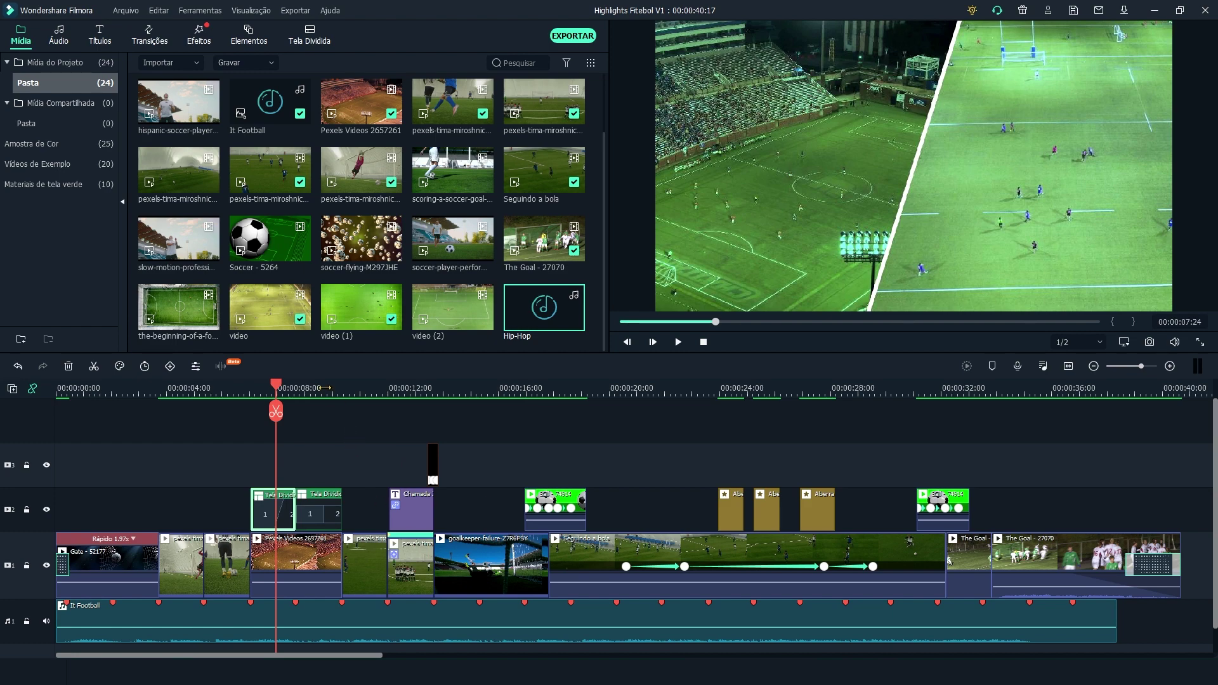
{"action": "left_click_drag", "start_coordinate": [275, 412], "coordinate": [314, 426]}
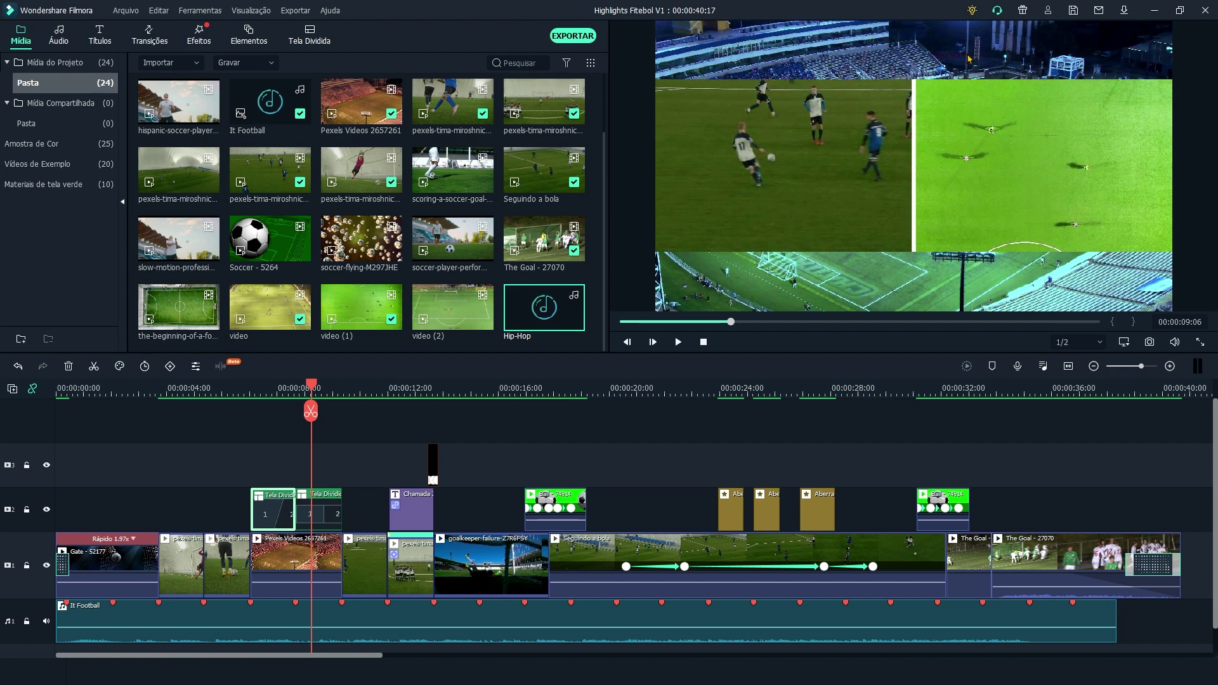
{"action": "left_click_drag", "start_coordinate": [311, 411], "coordinate": [410, 394]}
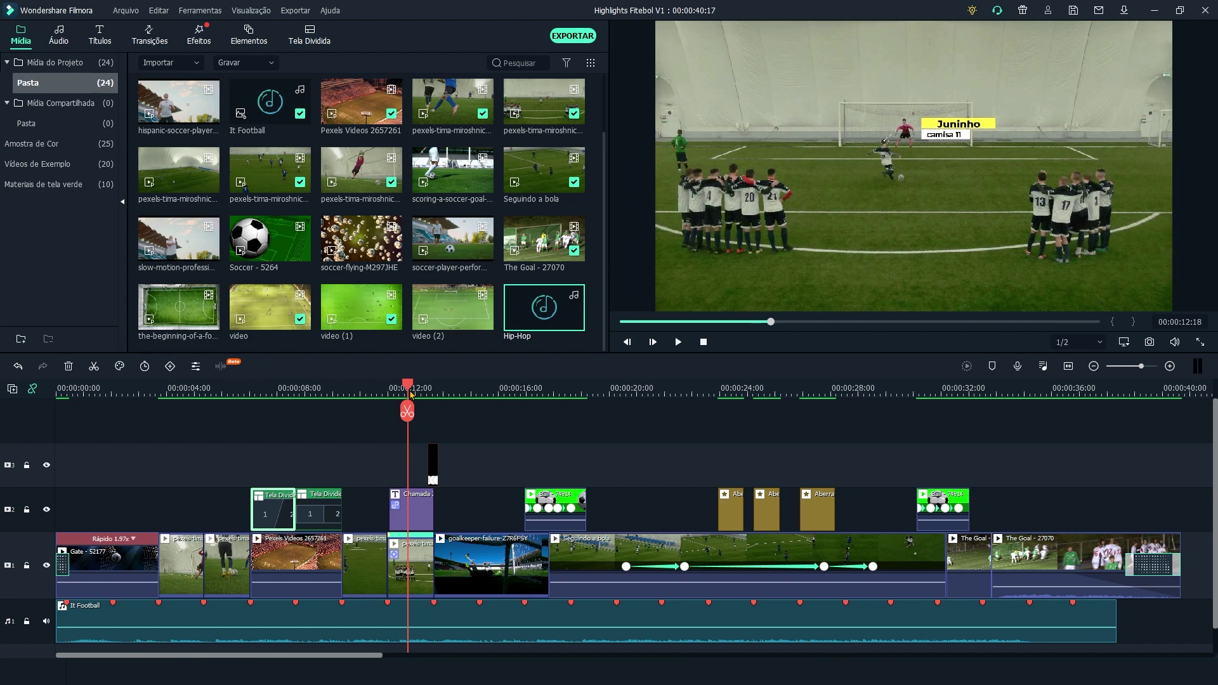
{"action": "left_click_drag", "start_coordinate": [410, 394], "coordinate": [748, 483]}
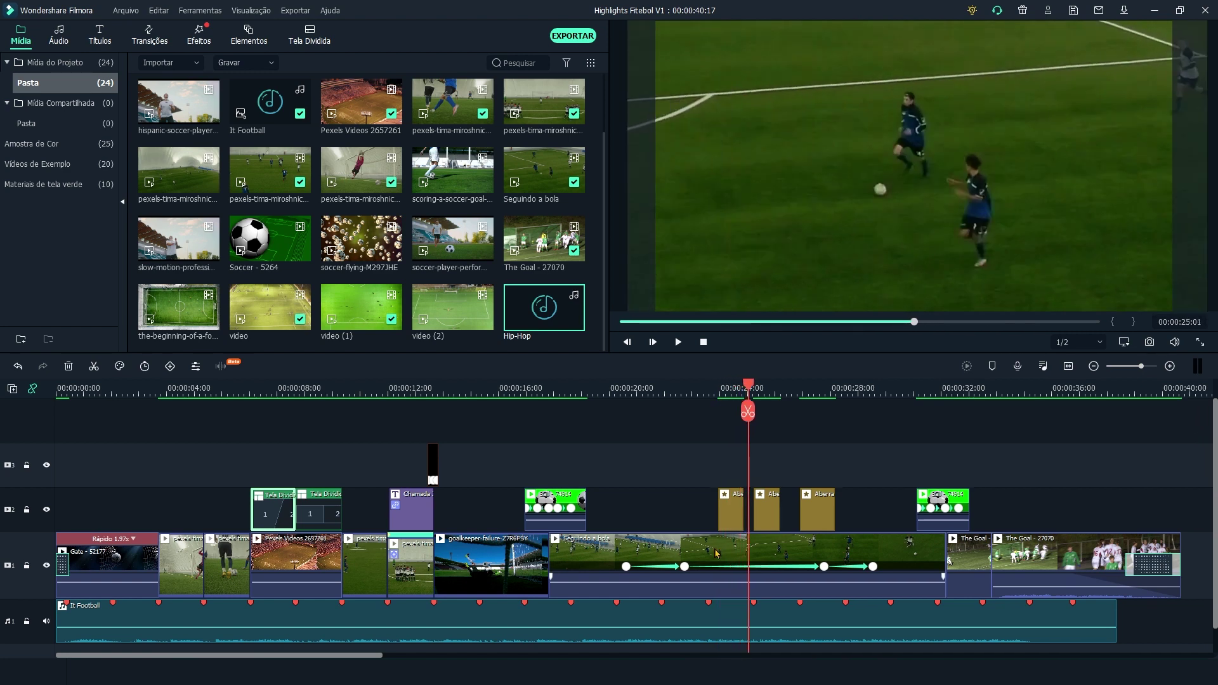
{"action": "left_click_drag", "start_coordinate": [748, 411], "coordinate": [990, 458]}
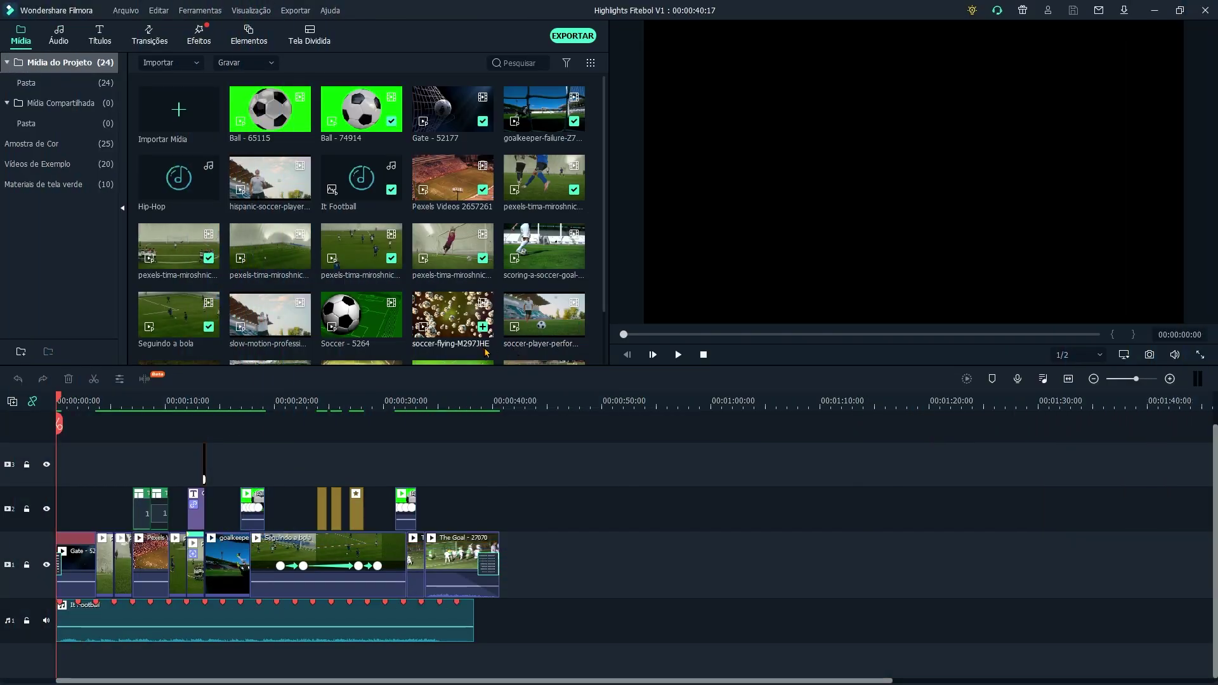
{"action": "left_click_drag", "start_coordinate": [487, 404], "coordinate": [351, 414]}
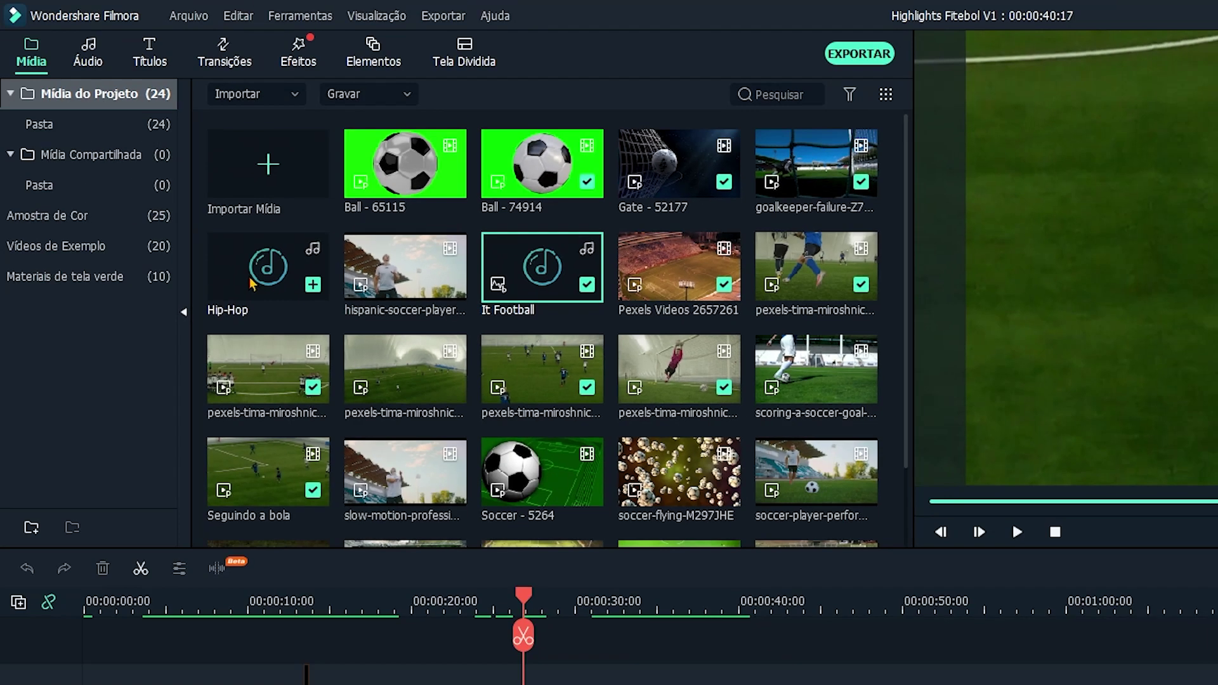
Run beat detection (Detecção de Batidas) on the Hip-Hop audio file in the project media
{"action": "left_click", "coordinate": [251, 283]}
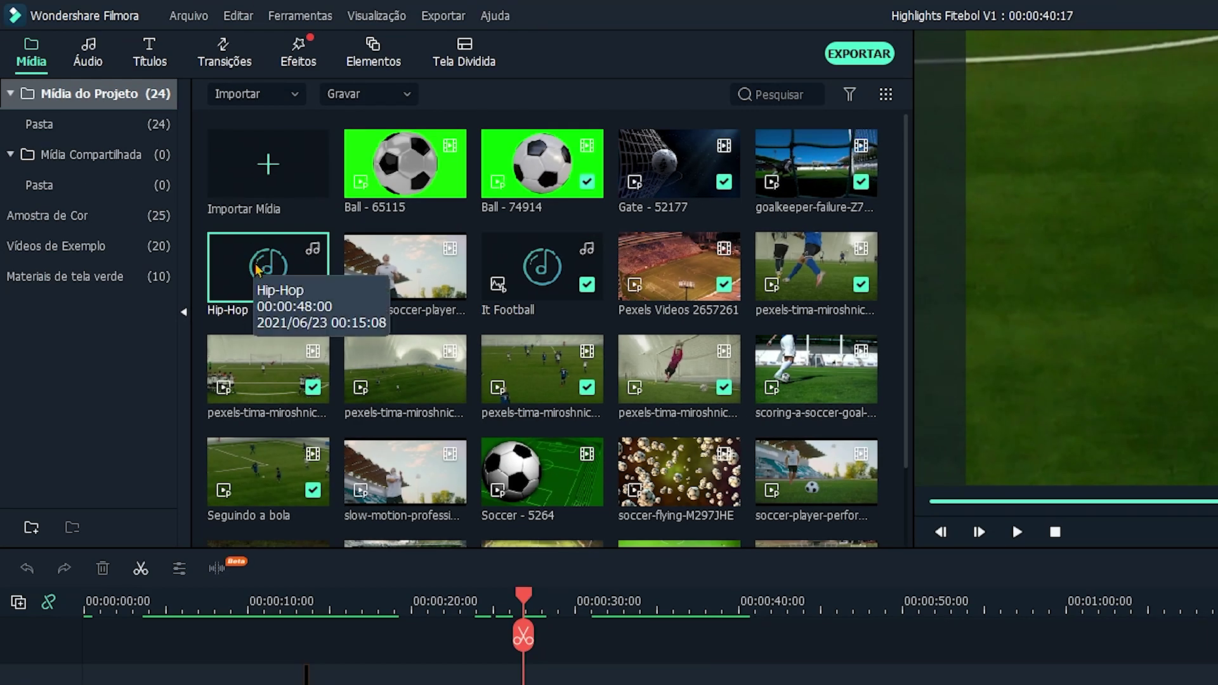
{"action": "left_click_drag", "start_coordinate": [265, 273], "coordinate": [254, 582]}
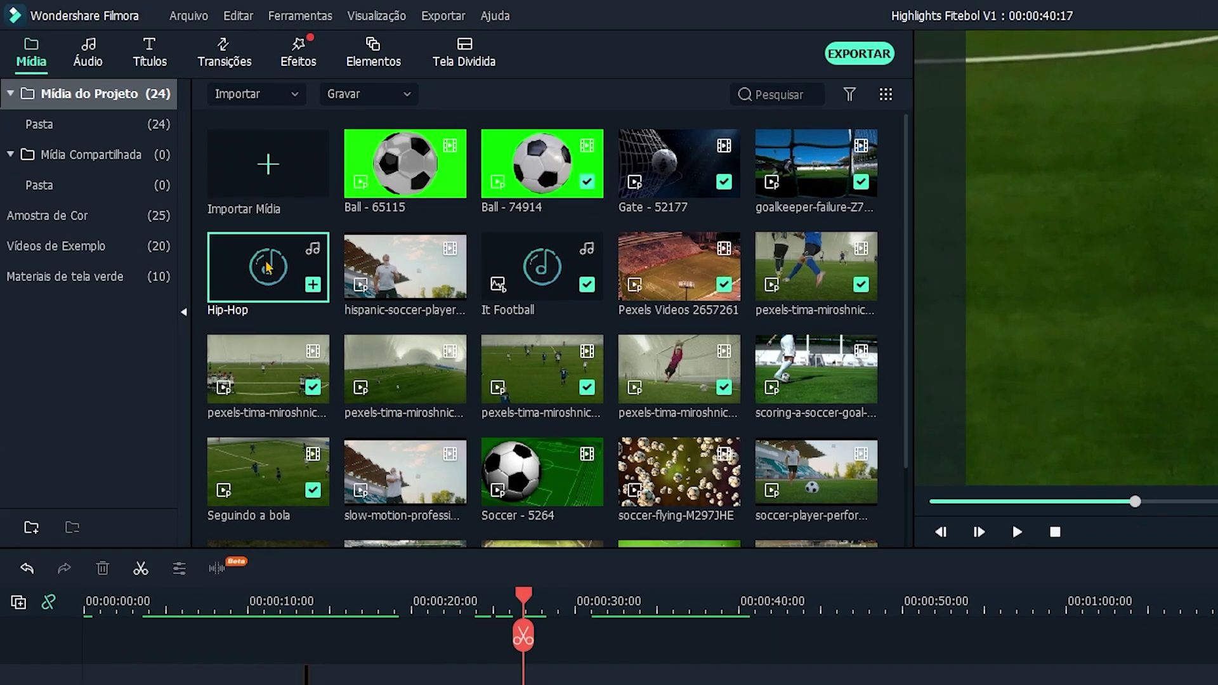
{"action": "right_click", "coordinate": [265, 261]}
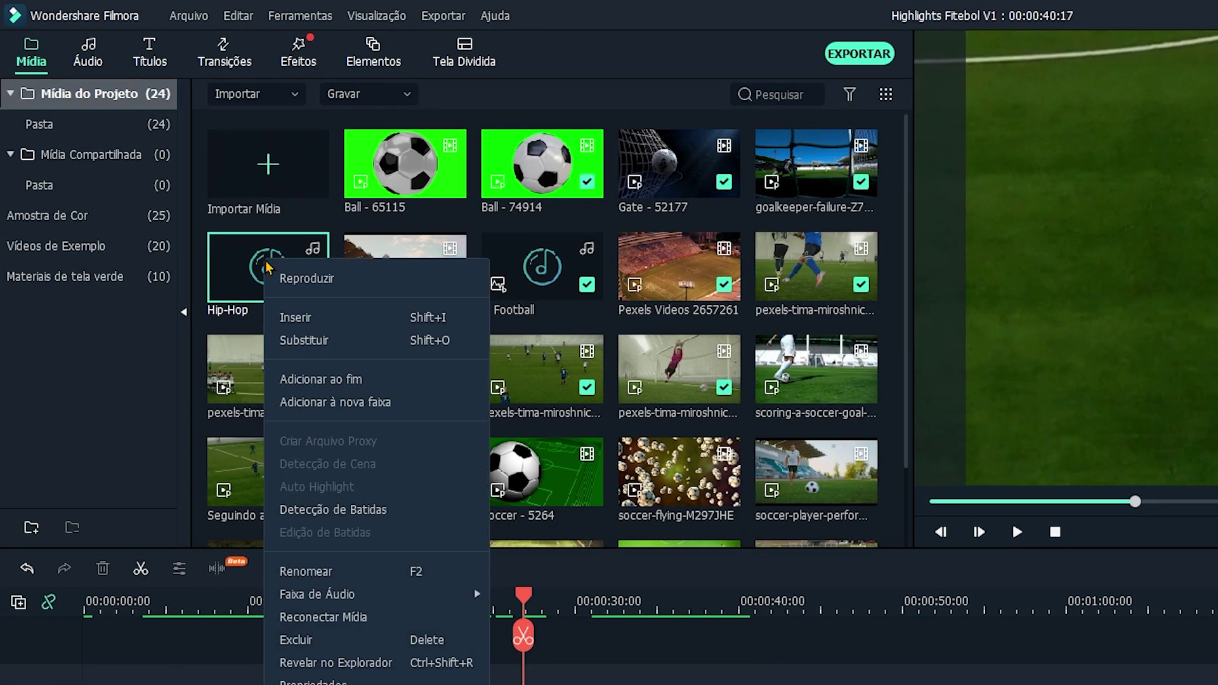
{"action": "left_click", "coordinate": [399, 516]}
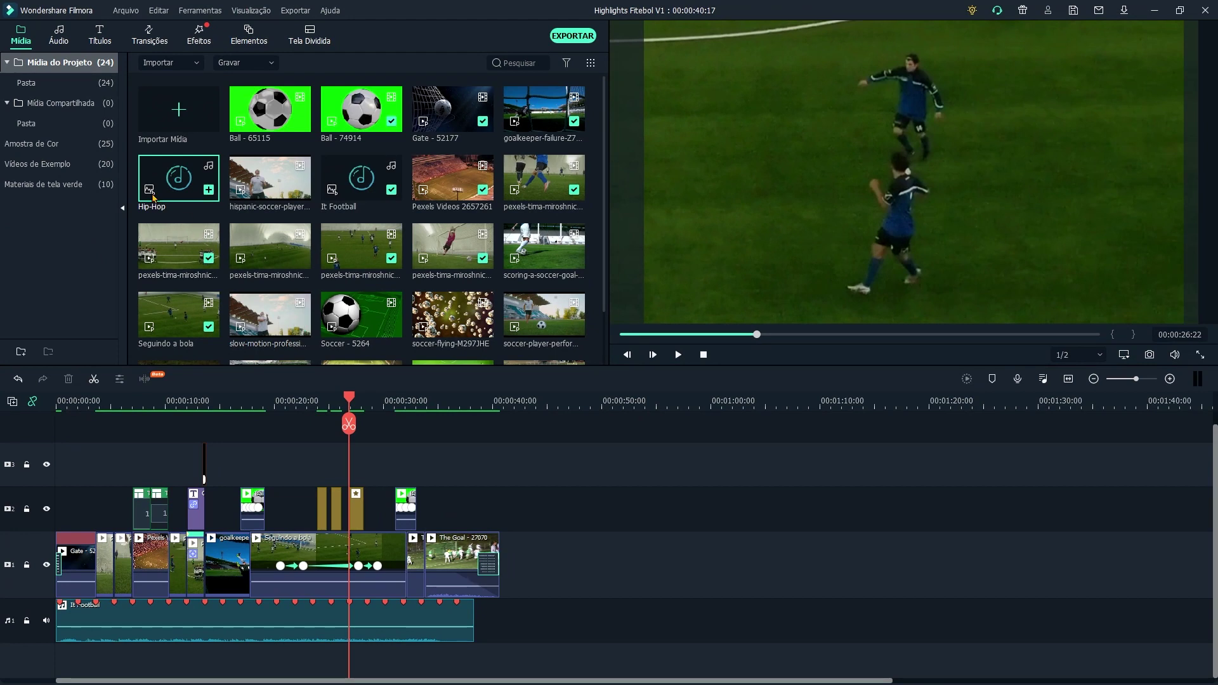
Try out the Hip-Hop audio on the audio track after the finished edit, preview it and remove it
{"action": "left_click_drag", "start_coordinate": [163, 183], "coordinate": [587, 630]}
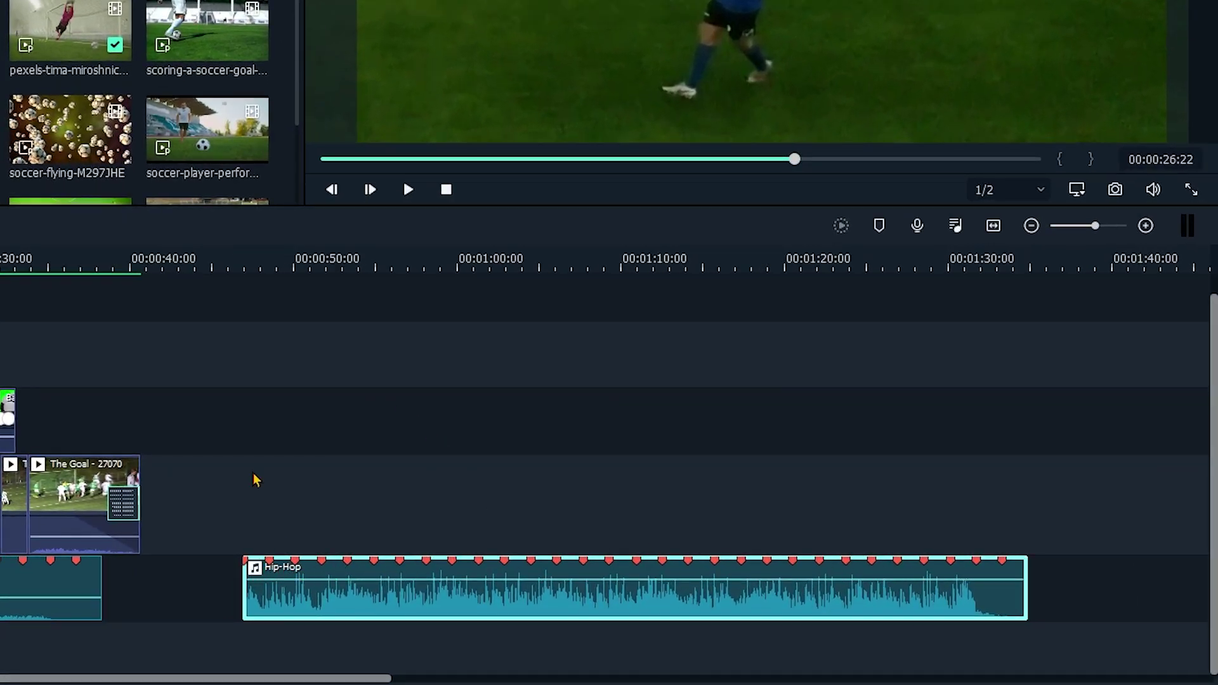
{"action": "left_click", "coordinate": [231, 260]}
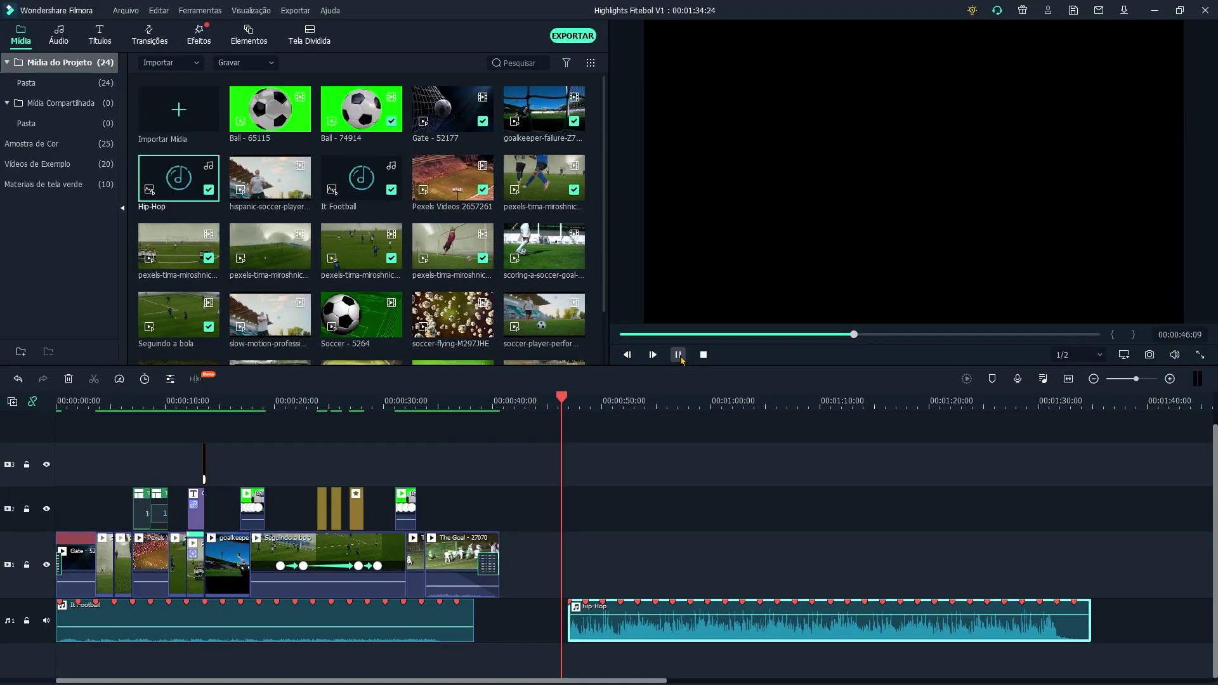
{"action": "key", "text": "Delete"}
Add the It Football audio after the finished edit and place the Gate - 52177 clip above it, aligned with its start
{"action": "left_click_drag", "start_coordinate": [348, 177], "coordinate": [589, 628]}
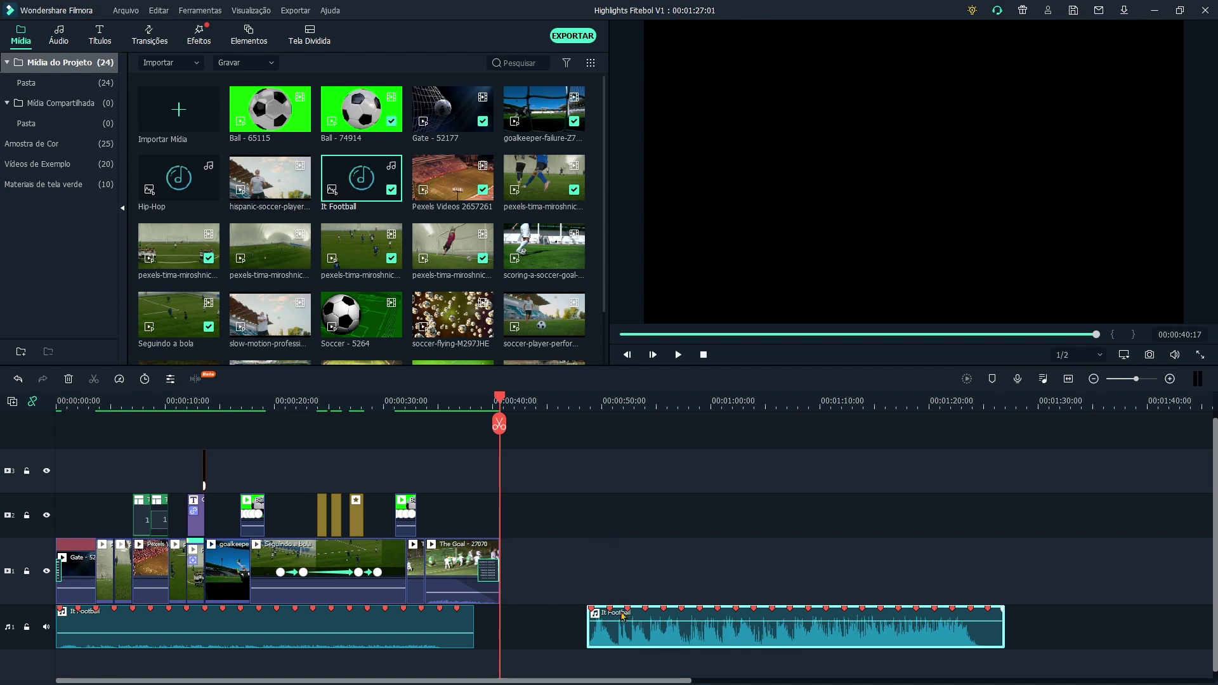
{"action": "left_click_drag", "start_coordinate": [452, 111], "coordinate": [587, 590]}
{"action": "scroll", "coordinate": [811, 571], "scroll_direction": "up", "scroll_amount": 2}
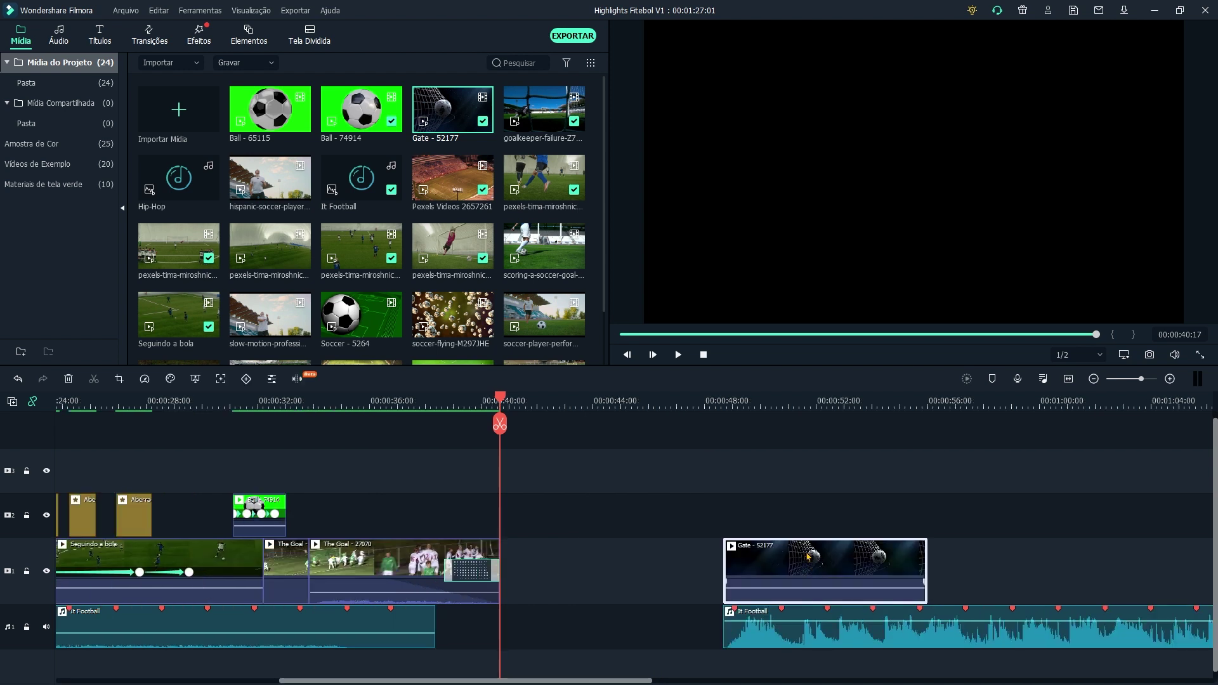
Speed up the Gate - 52177 clip with a fast (Rápido) speed preset and play it back with the music
{"action": "left_click", "coordinate": [144, 379]}
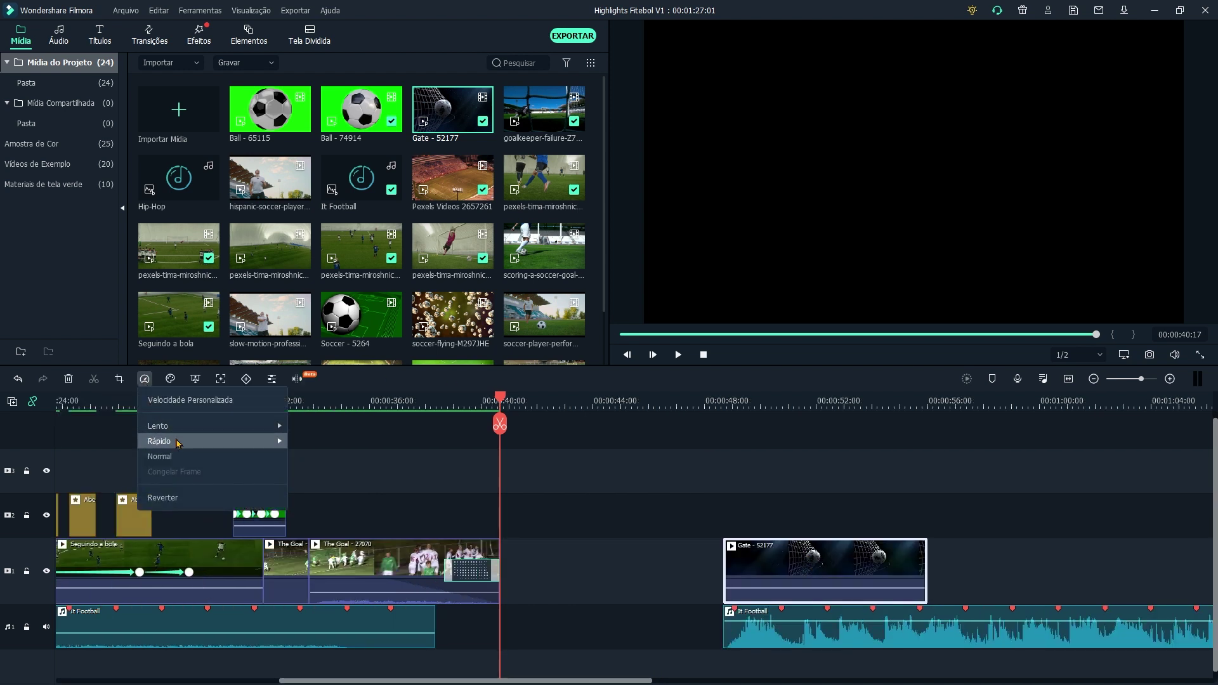
{"action": "mouse_move", "coordinate": [178, 442]}
{"action": "left_click", "coordinate": [304, 456]}
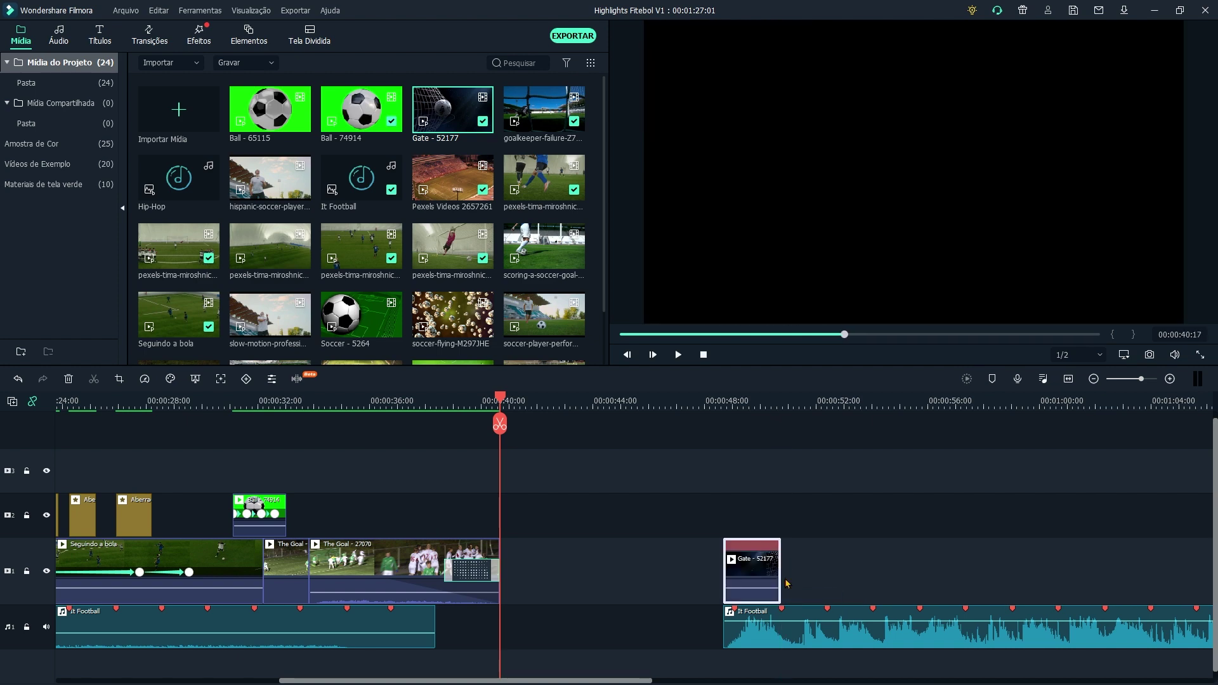
{"action": "left_click", "coordinate": [701, 398]}
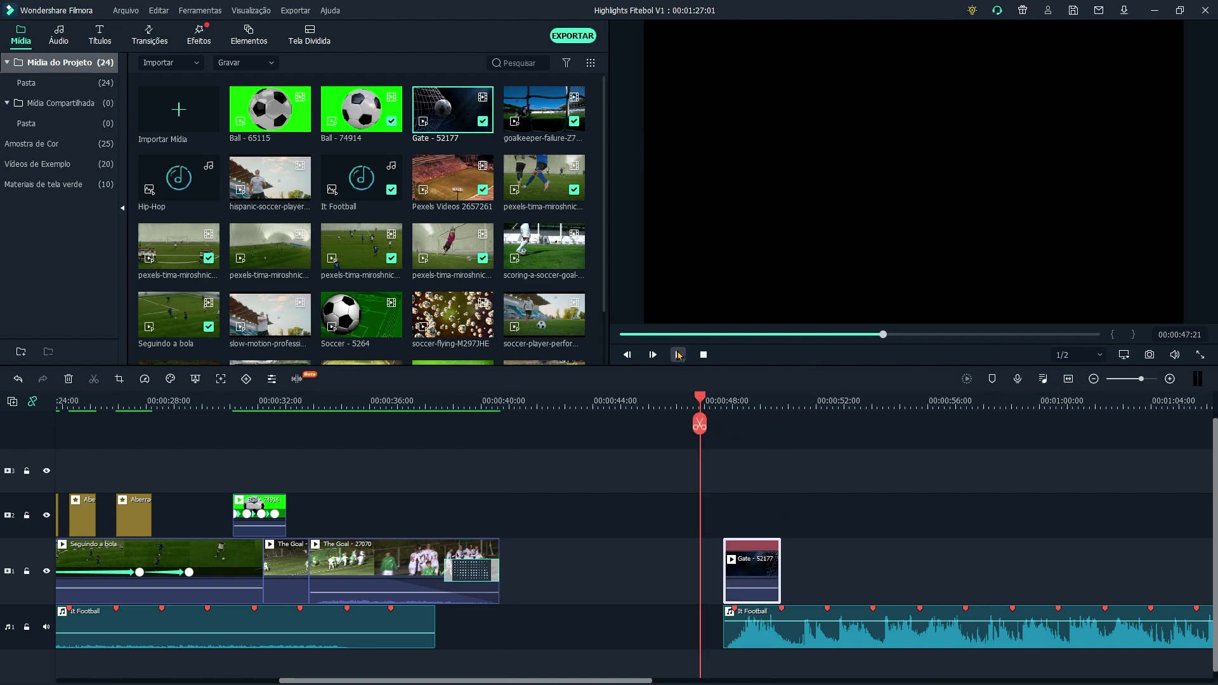
{"action": "left_click", "coordinate": [678, 355]}
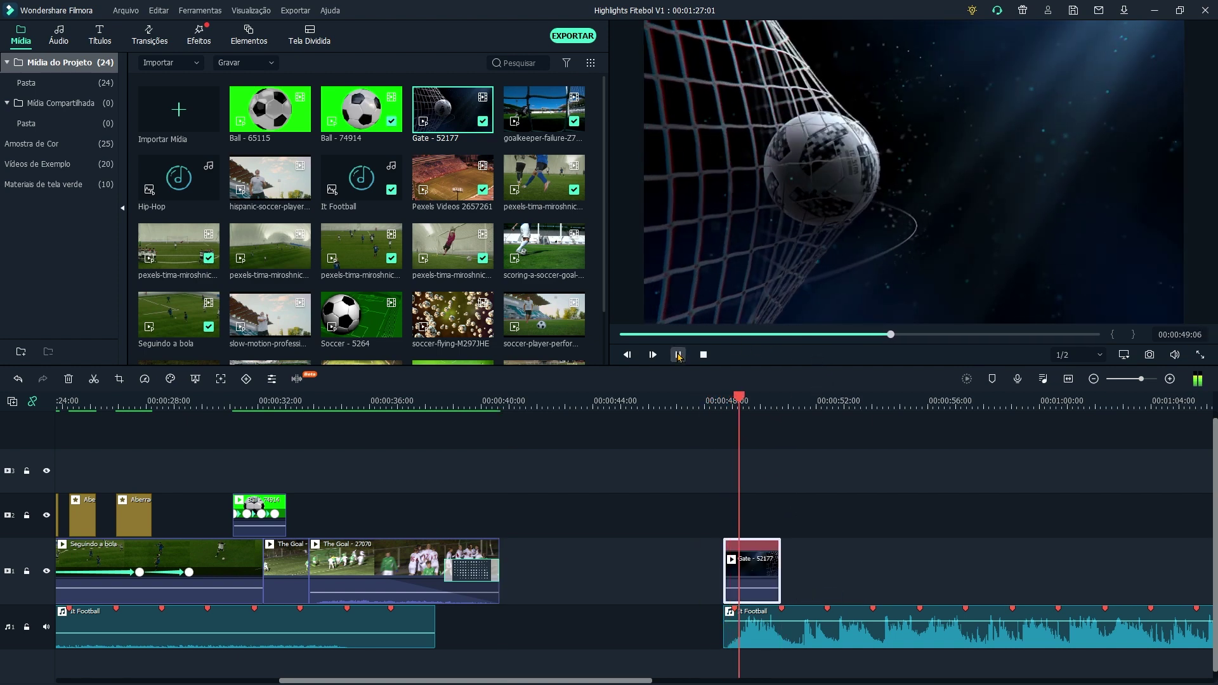
{"action": "left_click", "coordinate": [788, 416]}
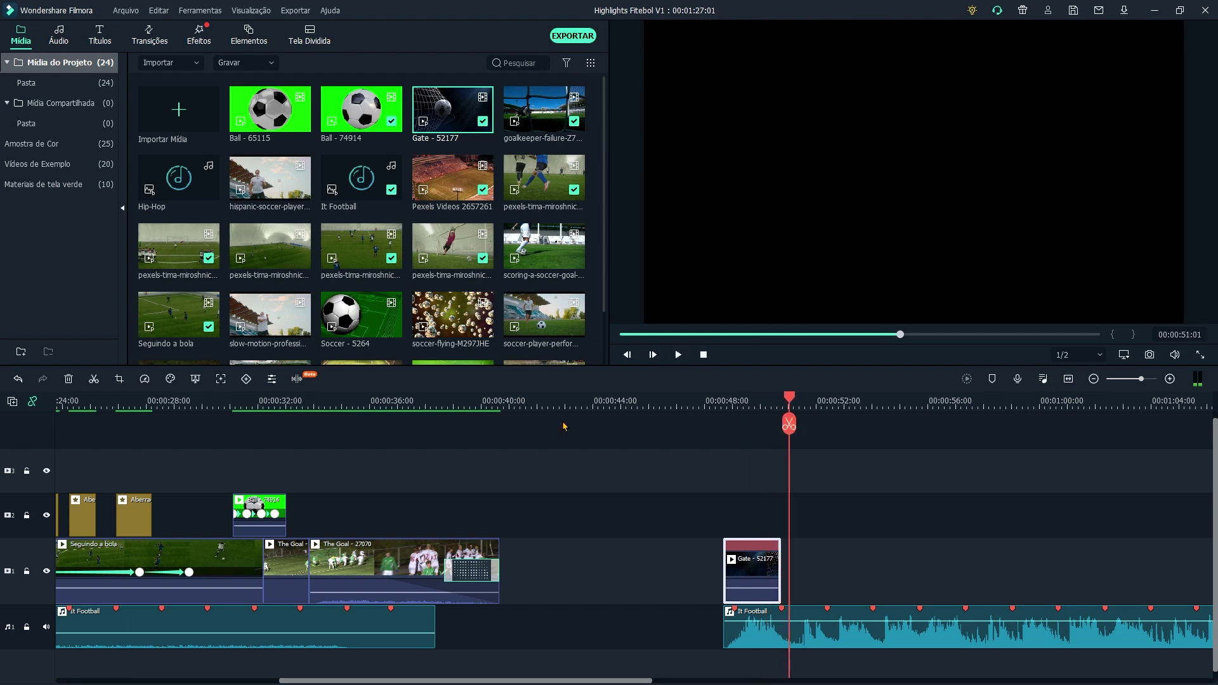
Line up the two pexels-tima player clips directly after Gate - 52177 so their cuts match the beat markers
{"action": "left_click_drag", "start_coordinate": [476, 584], "coordinate": [497, 557]}
{"action": "left_click_drag", "start_coordinate": [495, 396], "coordinate": [364, 416]}
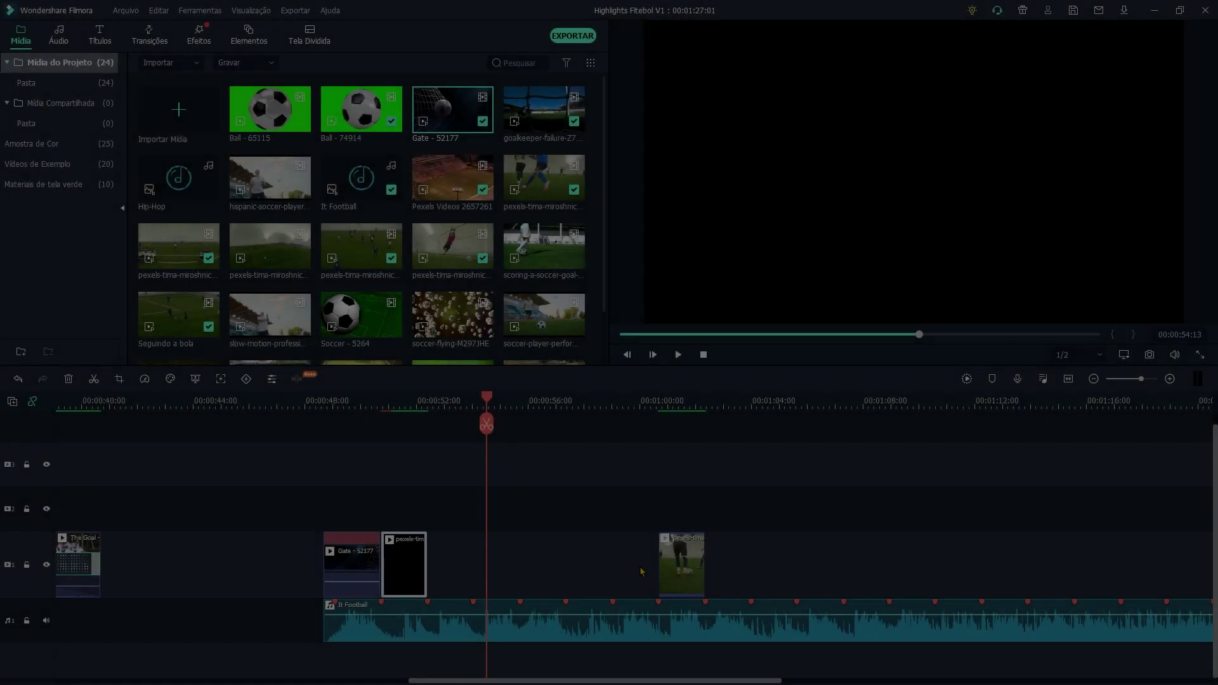
{"action": "key", "text": "Delete"}
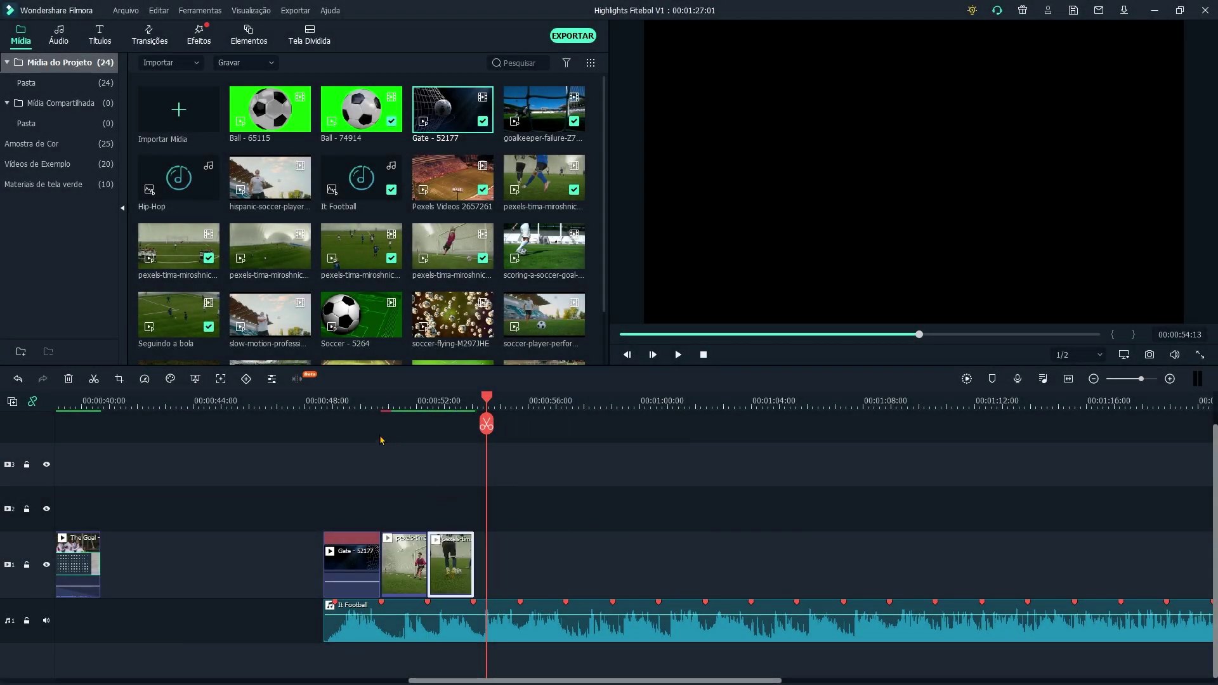
{"action": "left_click", "coordinate": [364, 403]}
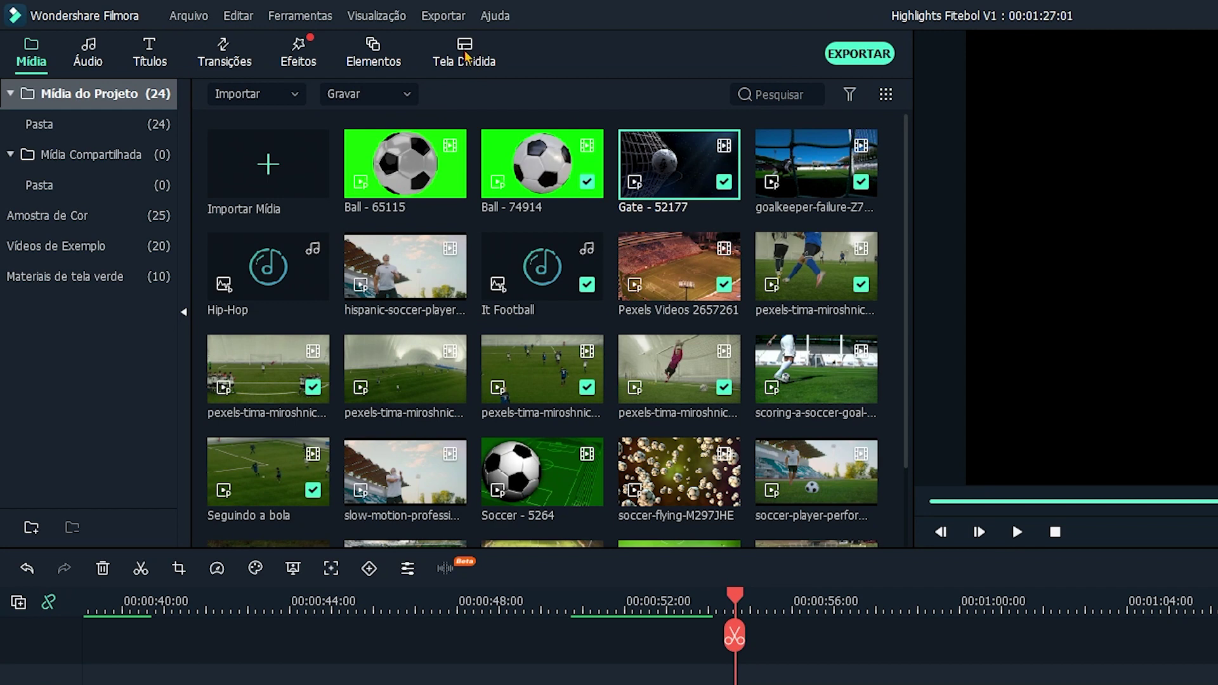
Preview the split-screen templates and place the two-panel Tela Dividida 2 on the first video track at about 00:00:59
{"action": "left_click", "coordinate": [466, 58]}
{"action": "left_click", "coordinate": [543, 175]}
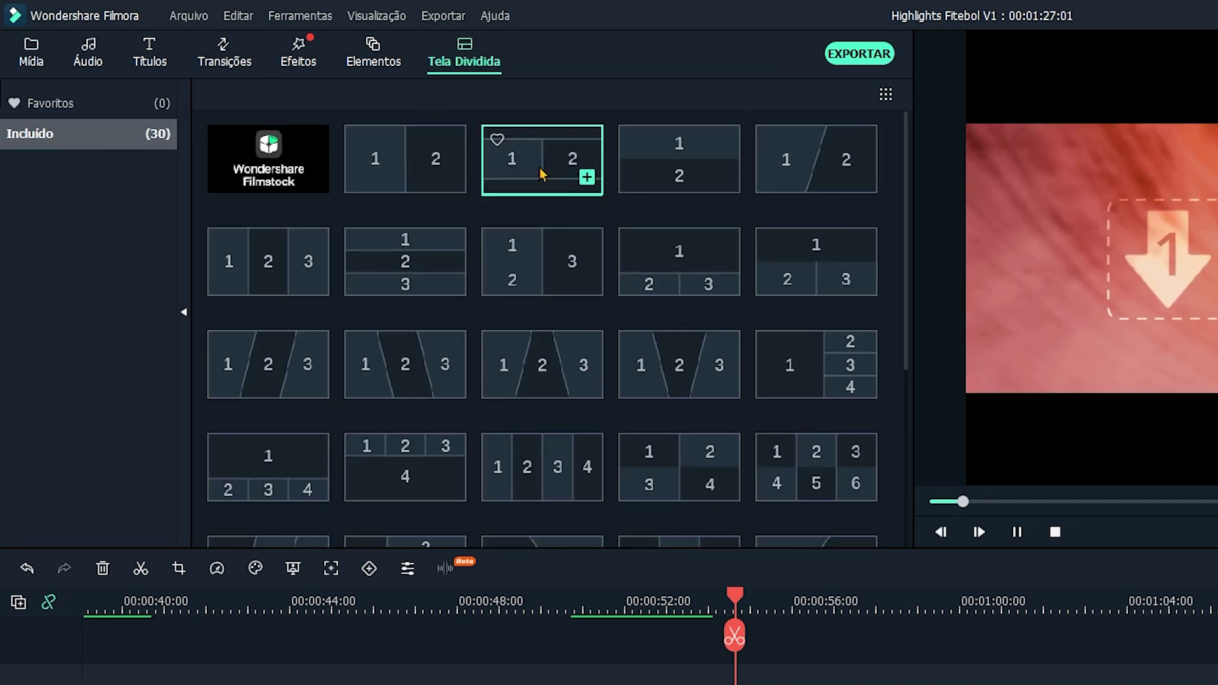
{"action": "left_click", "coordinate": [543, 345]}
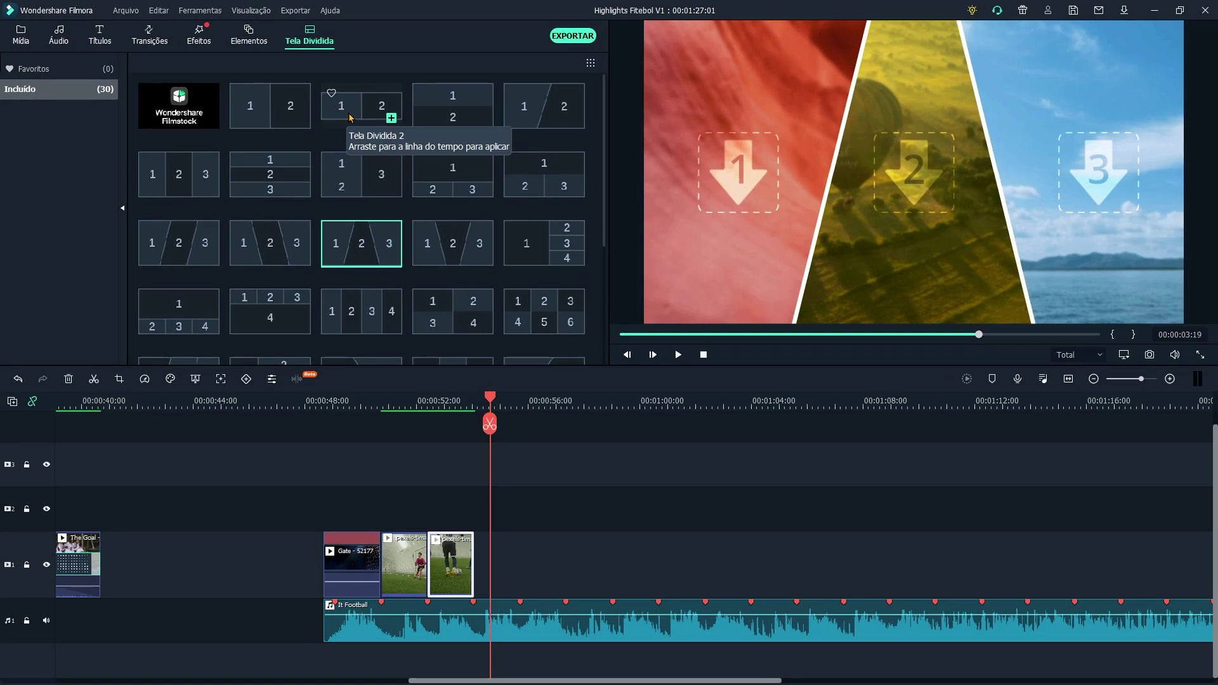
{"action": "left_click_drag", "start_coordinate": [542, 158], "coordinate": [960, 684]}
{"action": "left_click_drag", "start_coordinate": [640, 514], "coordinate": [649, 571]}
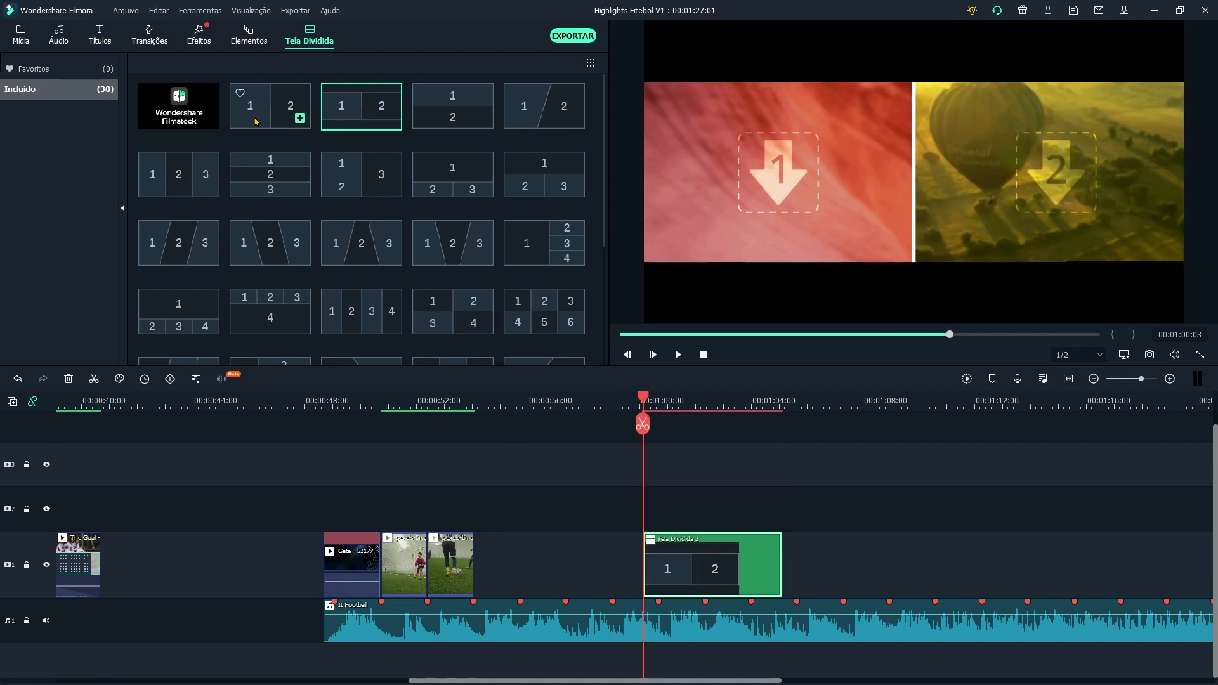
Place the slanted two-panel Tela Dividida 4 directly after the player clips on the first video track and check both split screens
{"action": "left_click_drag", "start_coordinate": [552, 114], "coordinate": [480, 568]}
{"action": "left_click_drag", "start_coordinate": [473, 401], "coordinate": [667, 401]}
{"action": "left_click", "coordinate": [702, 410]}
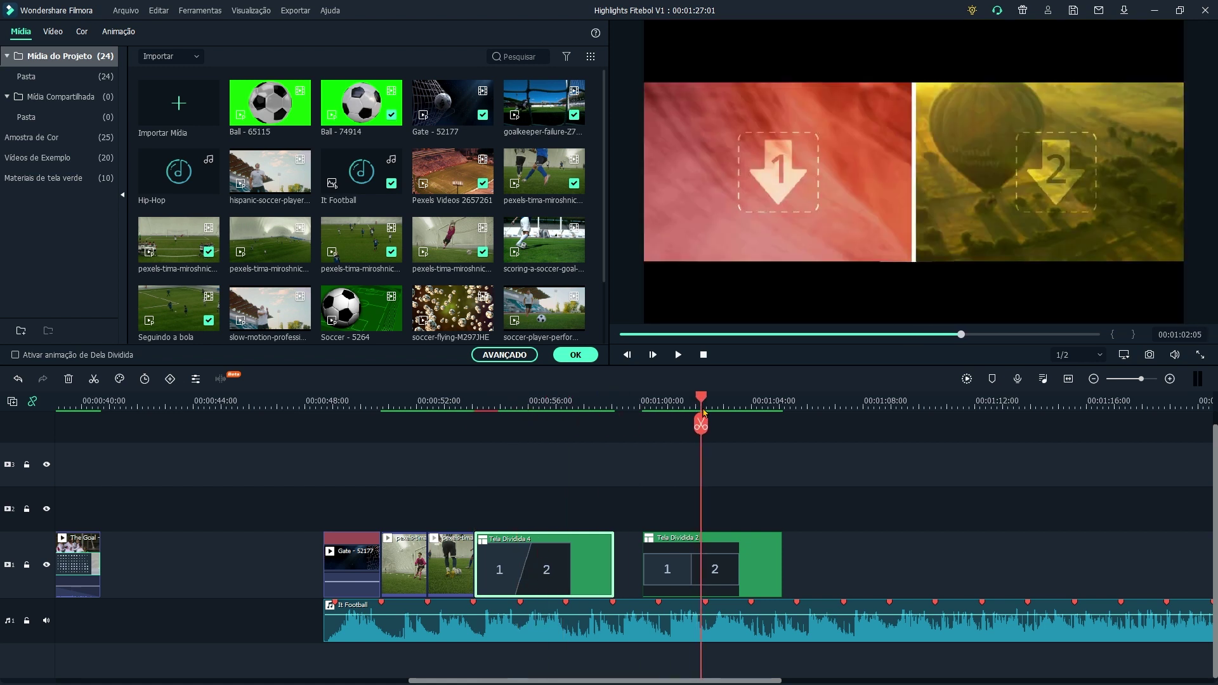
Trim both split screens to one beat interval each and move Tela Dividida 2 to the second video track, starting where Tela Dividida 4 ends
{"action": "left_click_drag", "start_coordinate": [679, 551], "coordinate": [646, 511]}
{"action": "left_click_drag", "start_coordinate": [612, 568], "coordinate": [521, 567]}
{"action": "left_click_drag", "start_coordinate": [620, 508], "coordinate": [507, 550]}
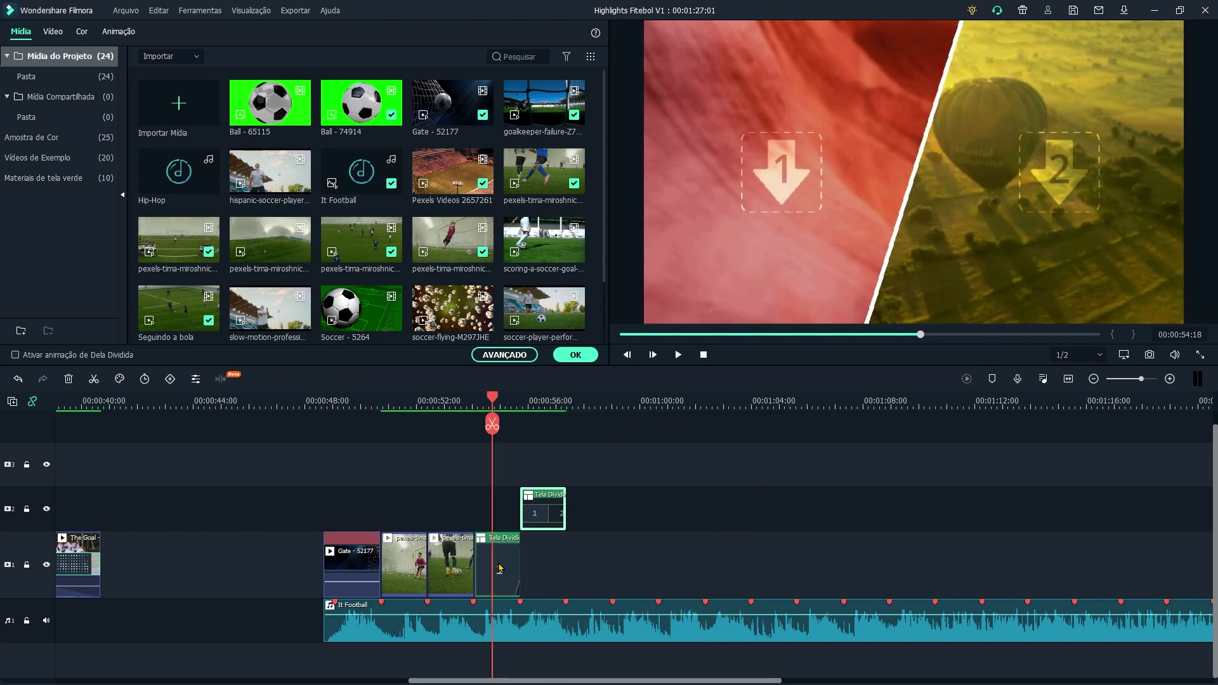
Put Pexels Videos 2657261 into the first panel of Tela Dividida 4 and adjust its framing
{"action": "left_click", "coordinate": [500, 569]}
{"action": "double_click", "coordinate": [499, 569]}
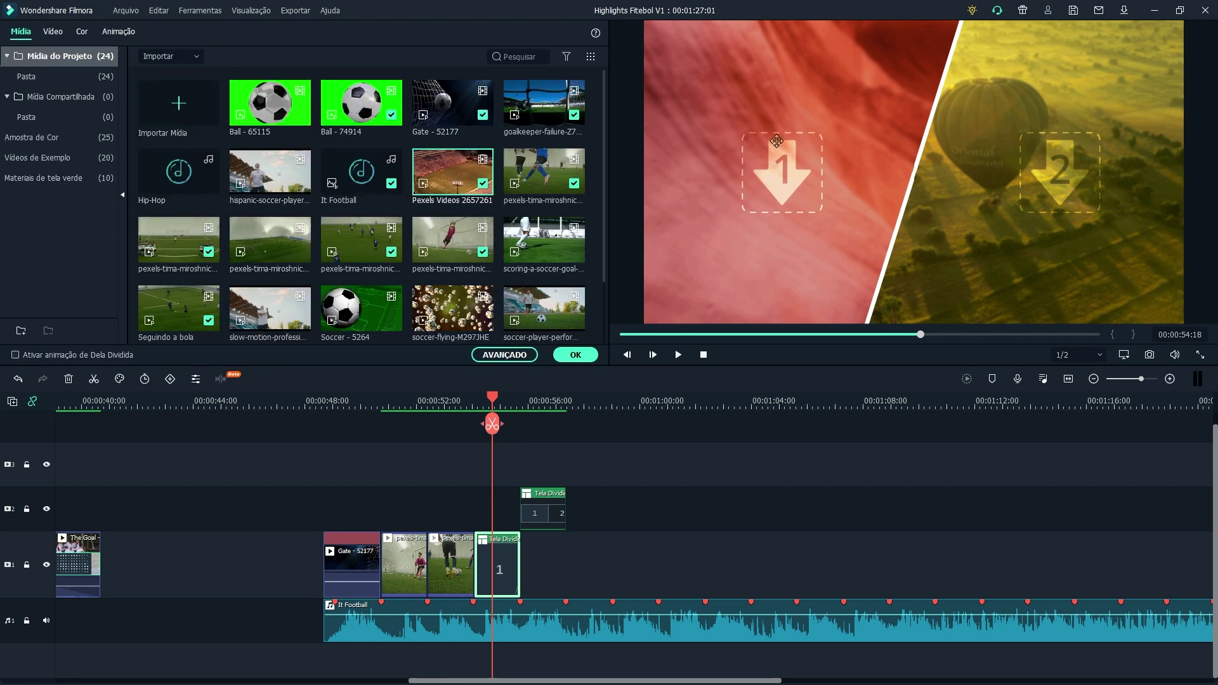
{"action": "left_click_drag", "start_coordinate": [482, 200], "coordinate": [695, 222]}
{"action": "left_click_drag", "start_coordinate": [770, 176], "coordinate": [770, 175]}
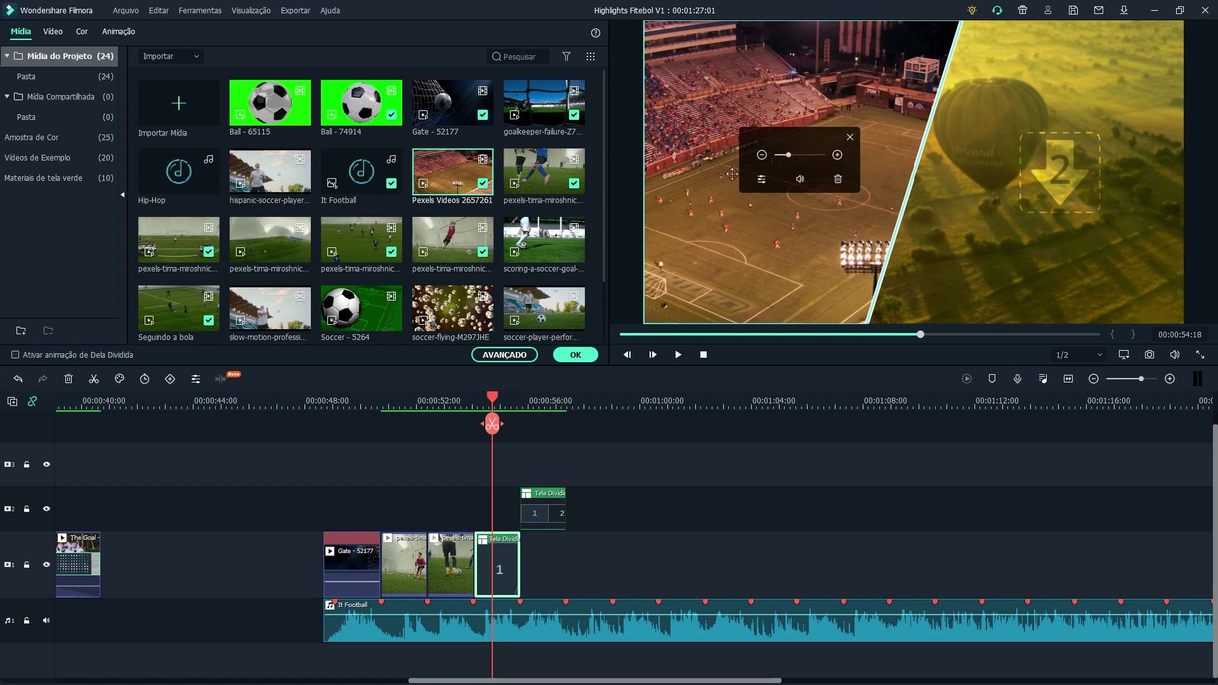
Shift the stadium clip's tint (Matiz) towards green and fill the second panel with the wide indoor pexels-tima pitch clip
{"action": "left_click", "coordinate": [762, 180]}
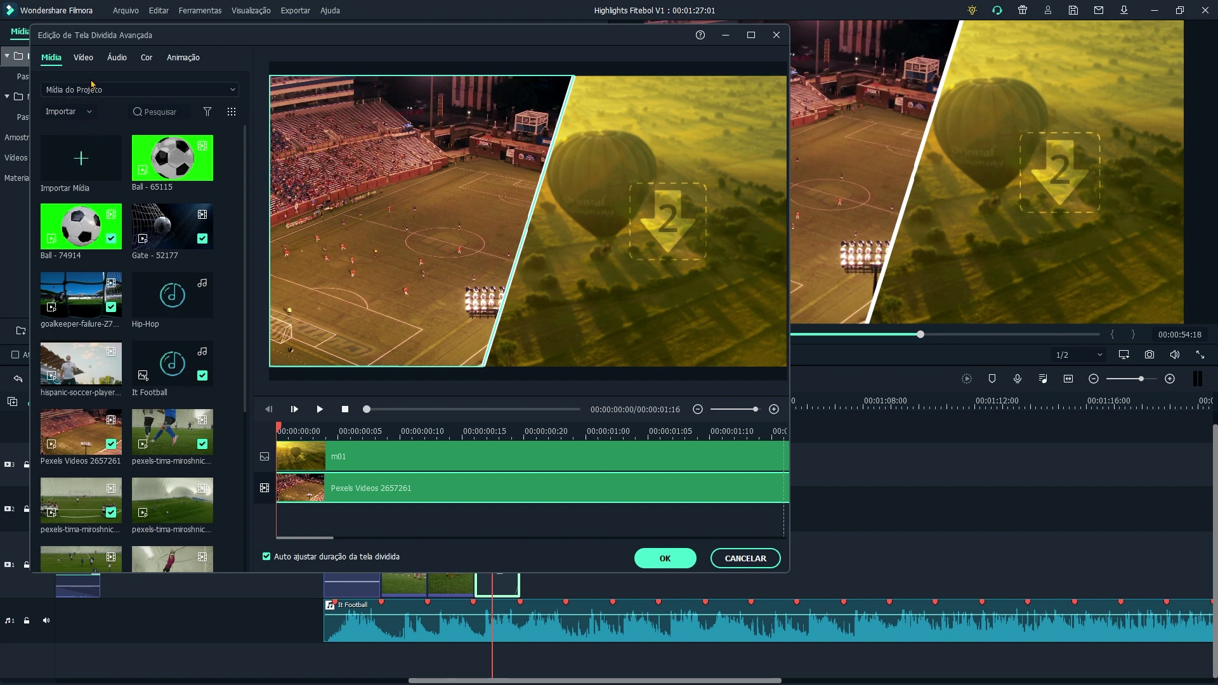
{"action": "left_click", "coordinate": [148, 59]}
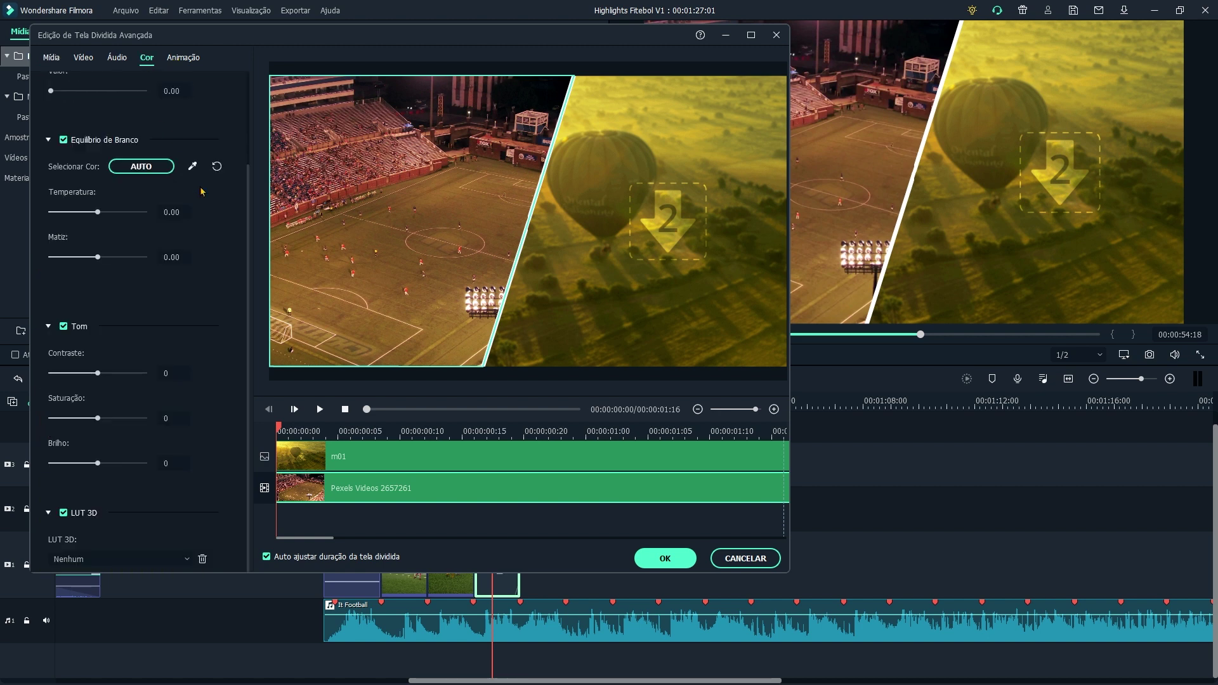
{"action": "left_click_drag", "start_coordinate": [97, 257], "coordinate": [63, 257]}
{"action": "left_click", "coordinate": [665, 558]}
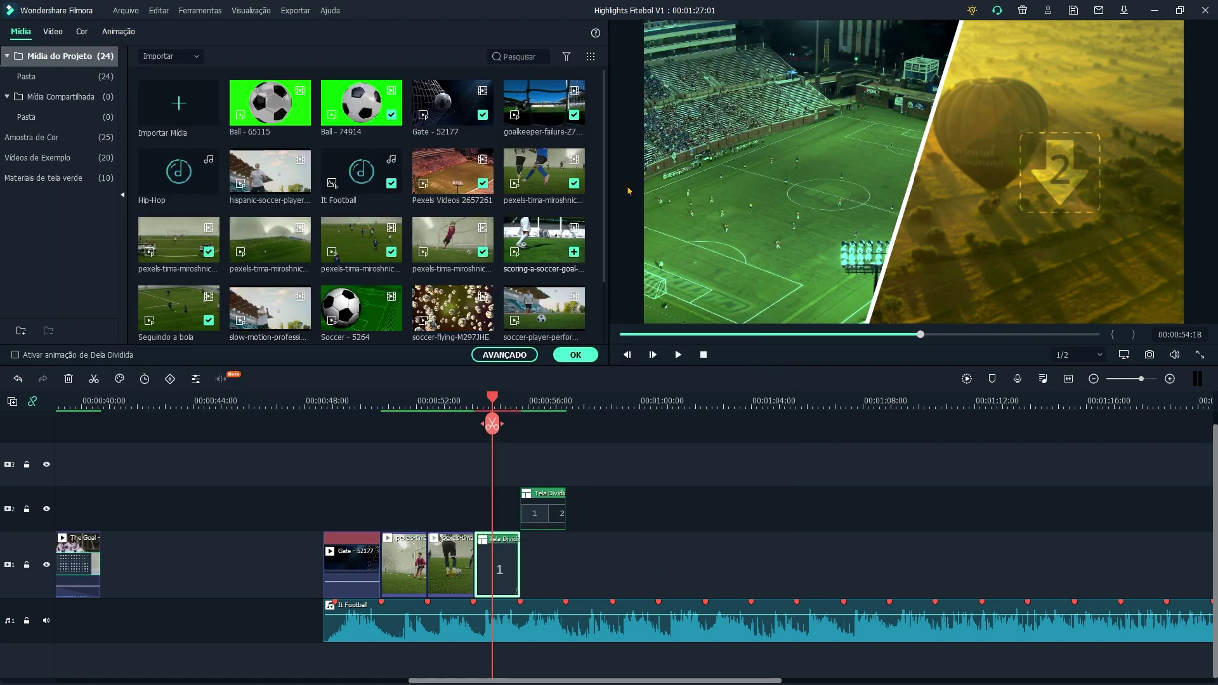
{"action": "left_click_drag", "start_coordinate": [262, 242], "coordinate": [1050, 177]}
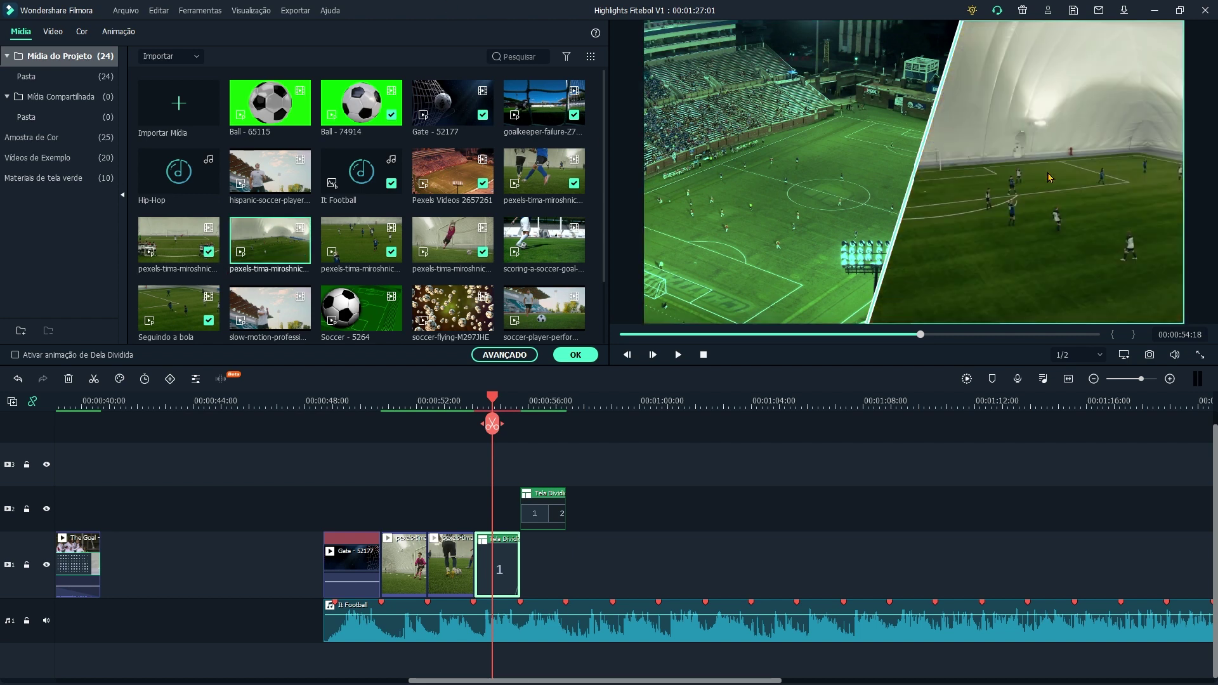
{"action": "left_click", "coordinate": [575, 354]}
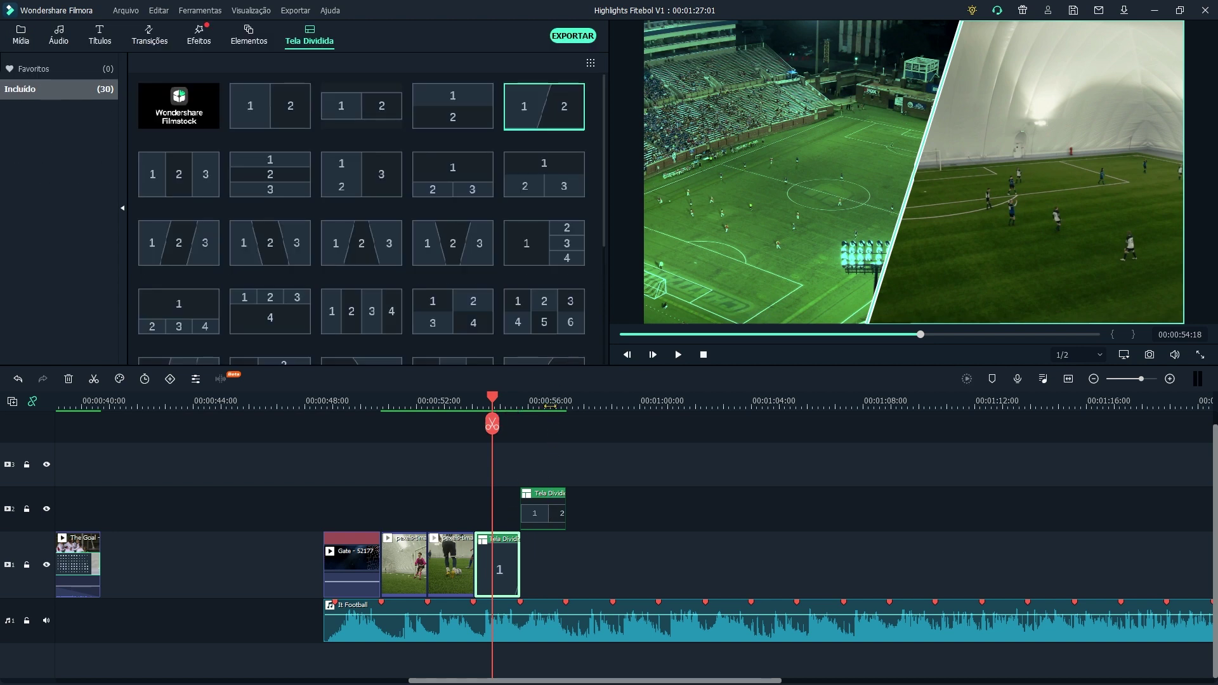
Fill Tela Dividida 2 with a match clip in the first panel and an overhead pitch clip in the second
{"action": "left_click", "coordinate": [551, 418]}
{"action": "double_click", "coordinate": [543, 510]}
{"action": "left_click_drag", "start_coordinate": [659, 186], "coordinate": [1041, 165]}
{"action": "left_click", "coordinate": [575, 355]}
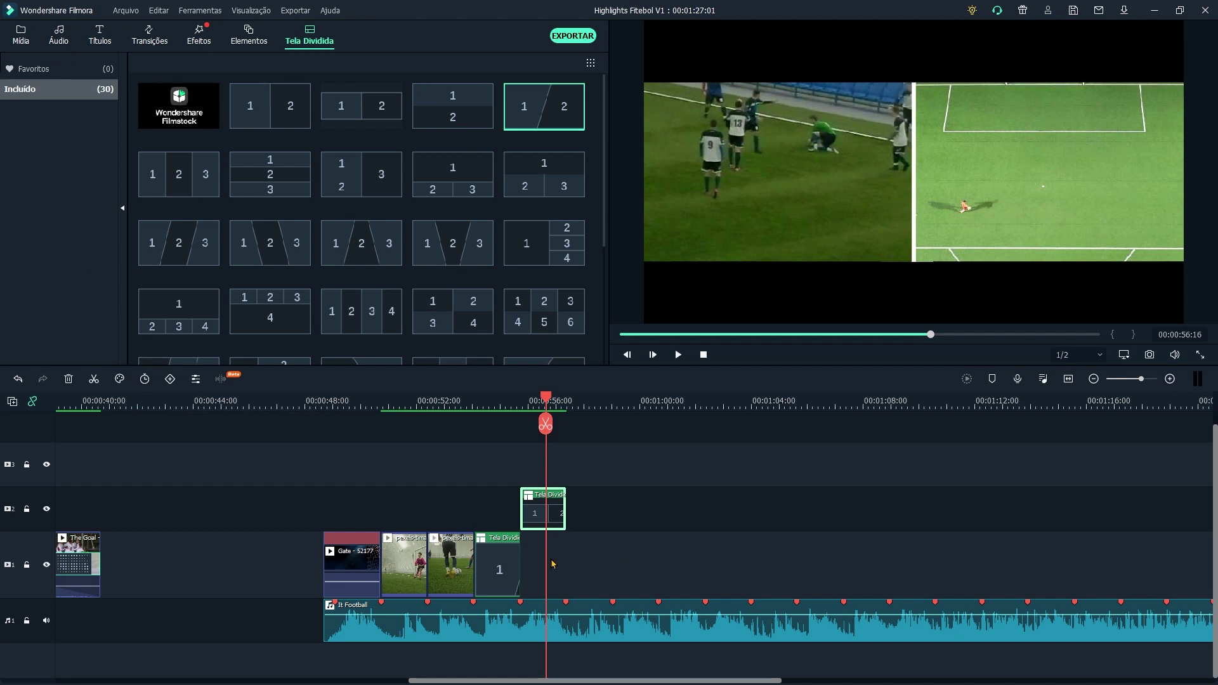
Place Pexels Videos 2657261 on the first track beneath Tela Dividida 2 and blur it with the Desfoque distortion filter
{"action": "left_click", "coordinate": [21, 37]}
{"action": "left_click_drag", "start_coordinate": [674, 340], "coordinate": [524, 565]}
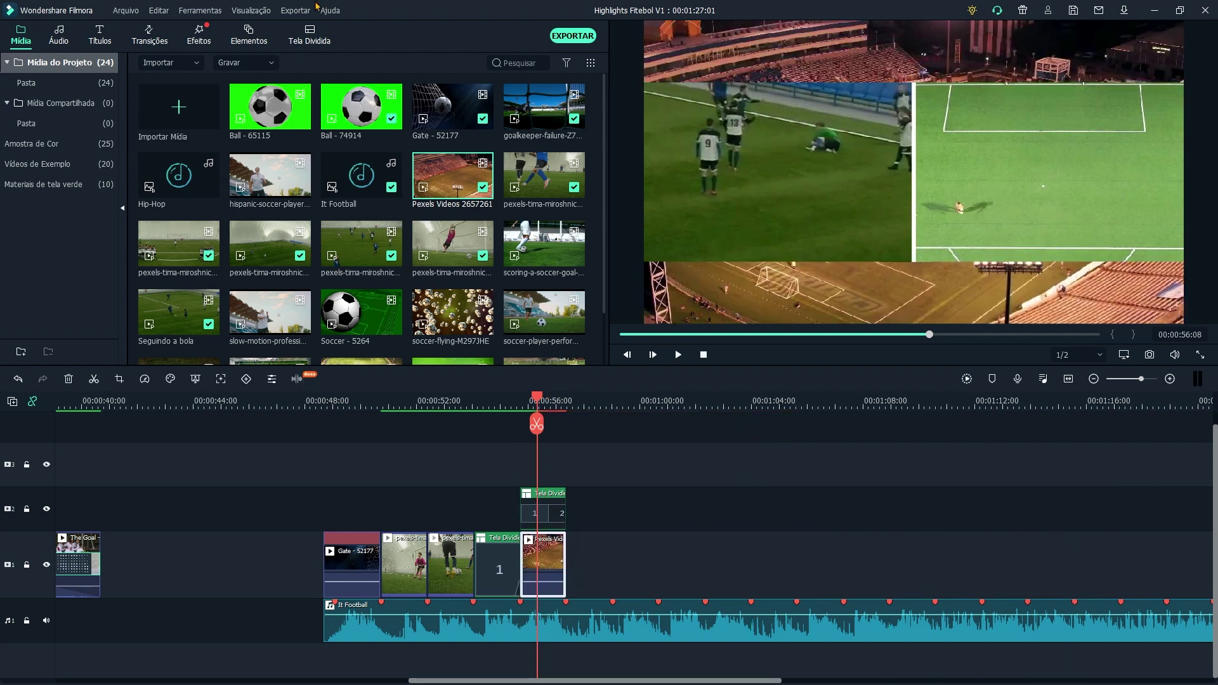
{"action": "left_click", "coordinate": [198, 32]}
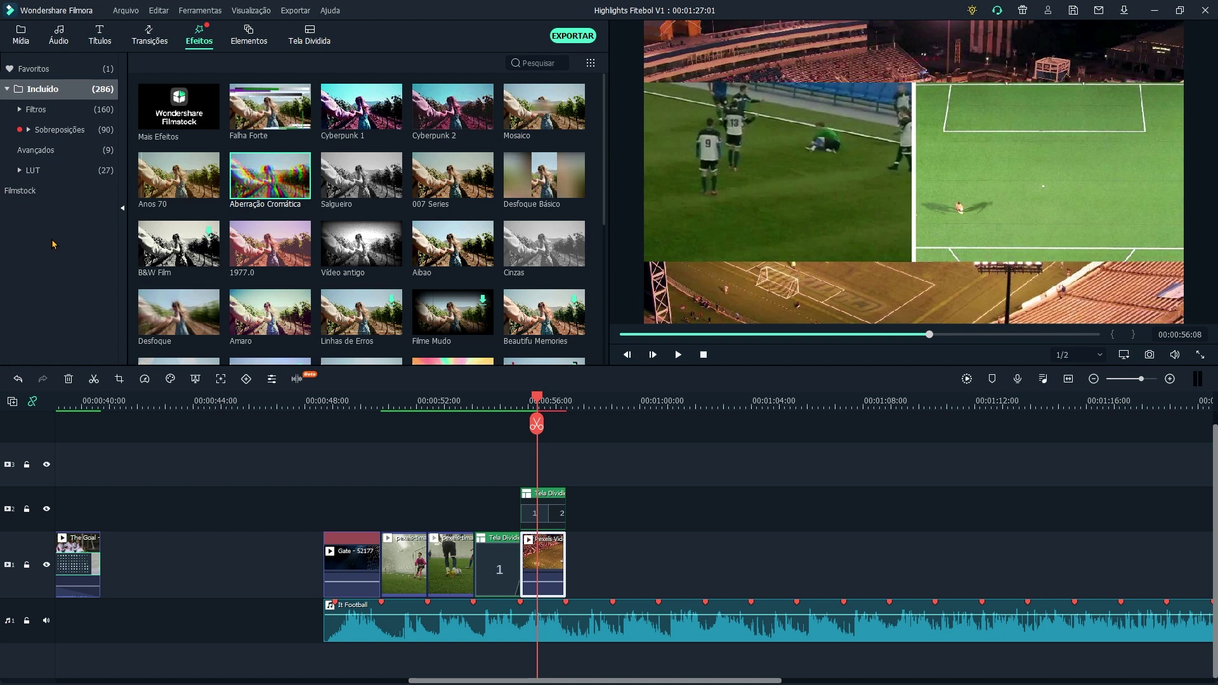
{"action": "left_click", "coordinate": [35, 110]}
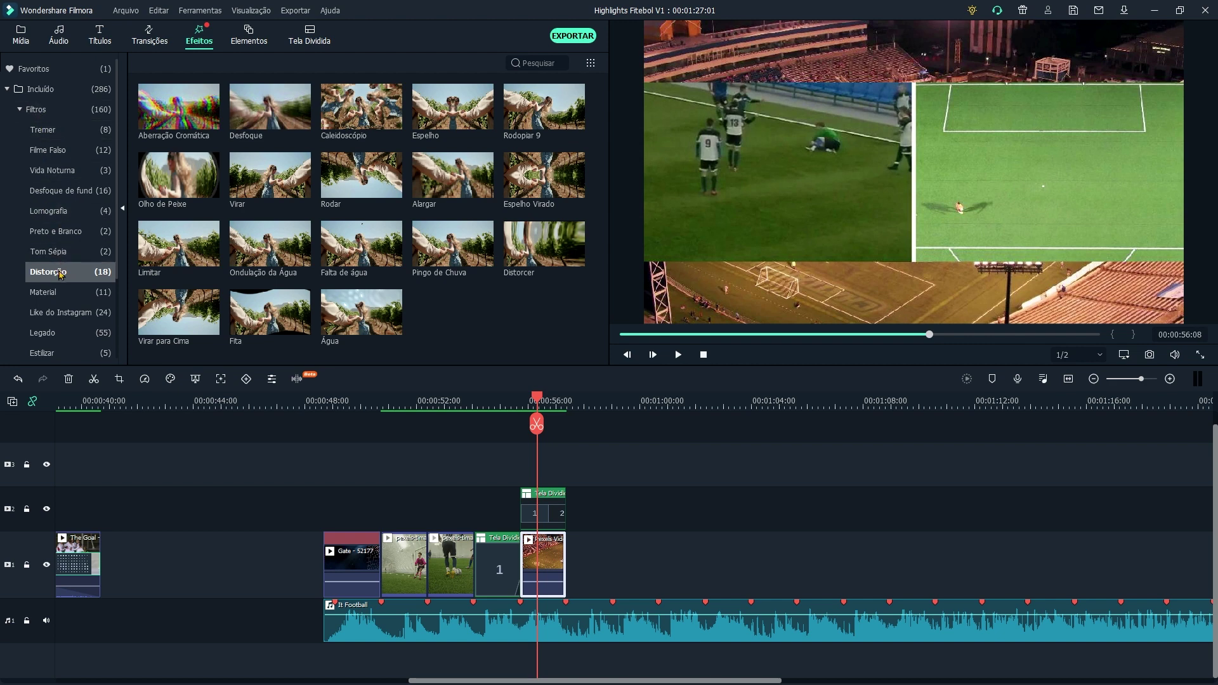
{"action": "left_click_drag", "start_coordinate": [270, 107], "coordinate": [538, 557]}
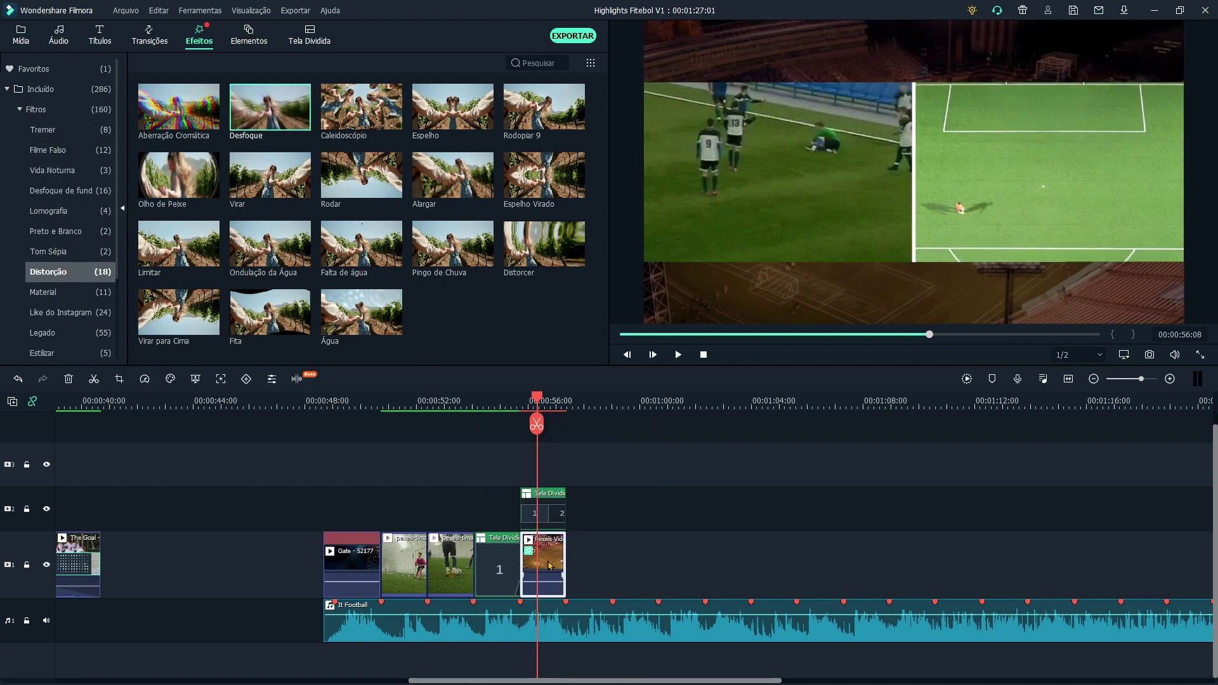
{"action": "left_click", "coordinate": [511, 397]}
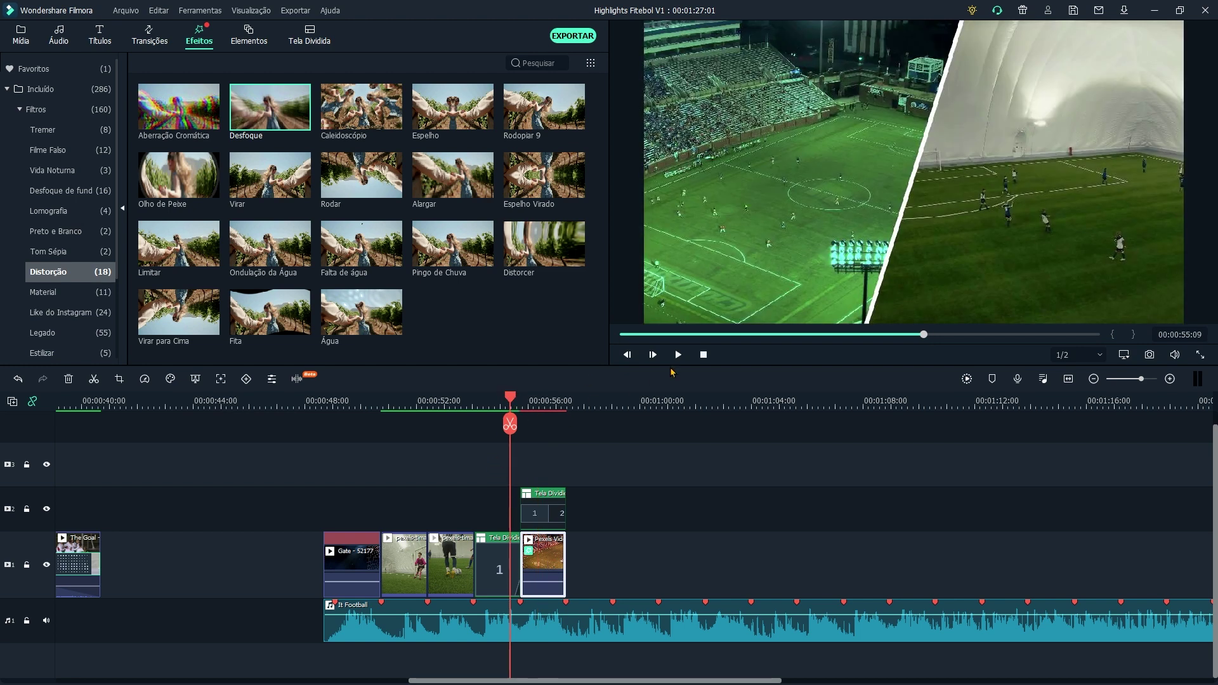
{"action": "left_click", "coordinate": [544, 396]}
{"action": "left_click", "coordinate": [497, 397]}
{"action": "left_click_drag", "start_coordinate": [545, 392], "coordinate": [503, 397]}
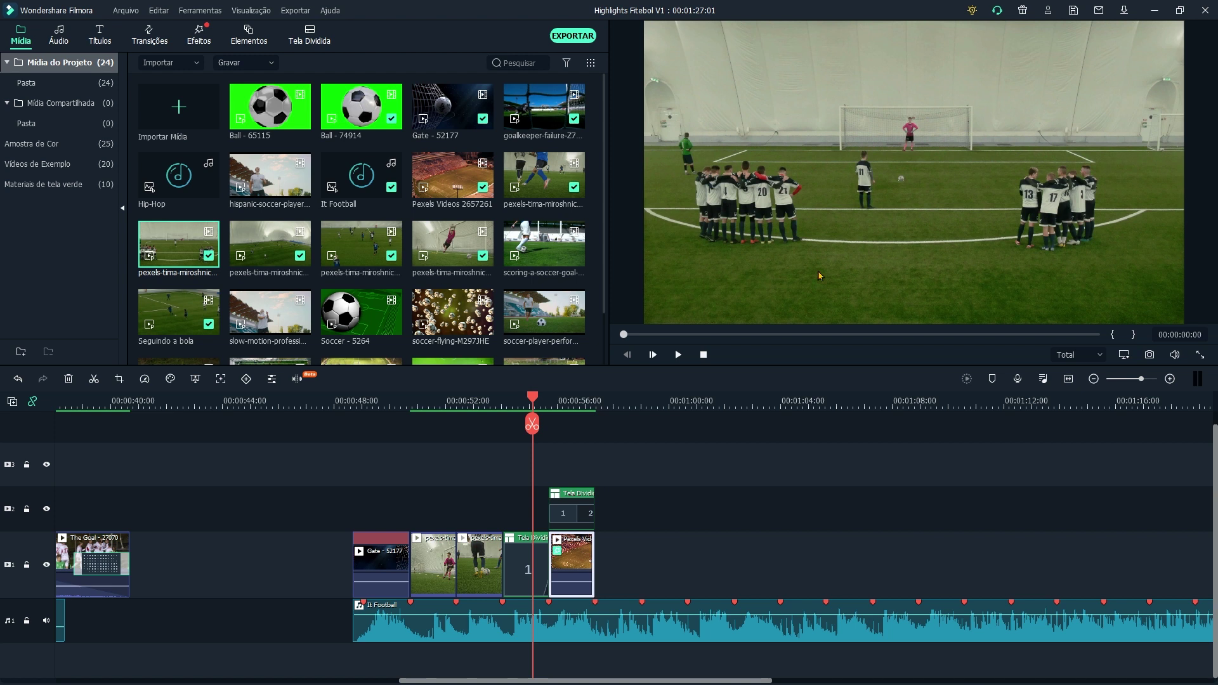
Add the indoor pexels-tima penalty kick clip after the stadium clip and trim its end to the third beat marker
{"action": "left_click_drag", "start_coordinate": [272, 249], "coordinate": [601, 582]}
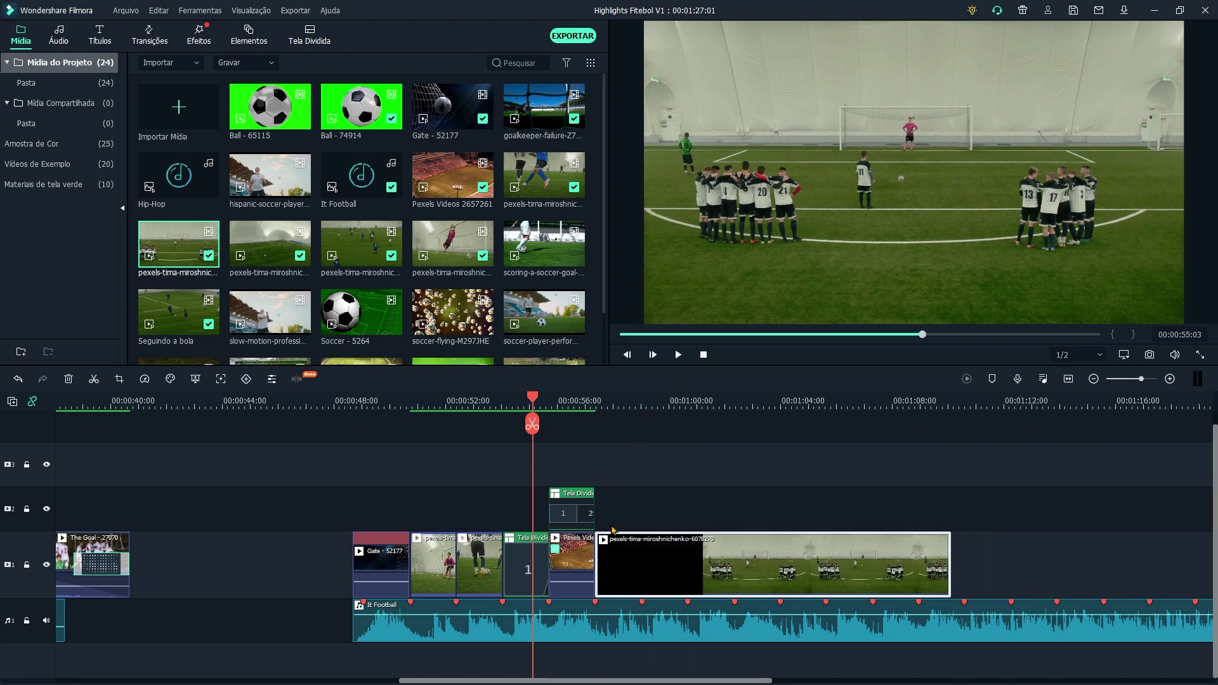
{"action": "left_click", "coordinate": [598, 400]}
{"action": "left_click_drag", "start_coordinate": [600, 399], "coordinate": [728, 399]}
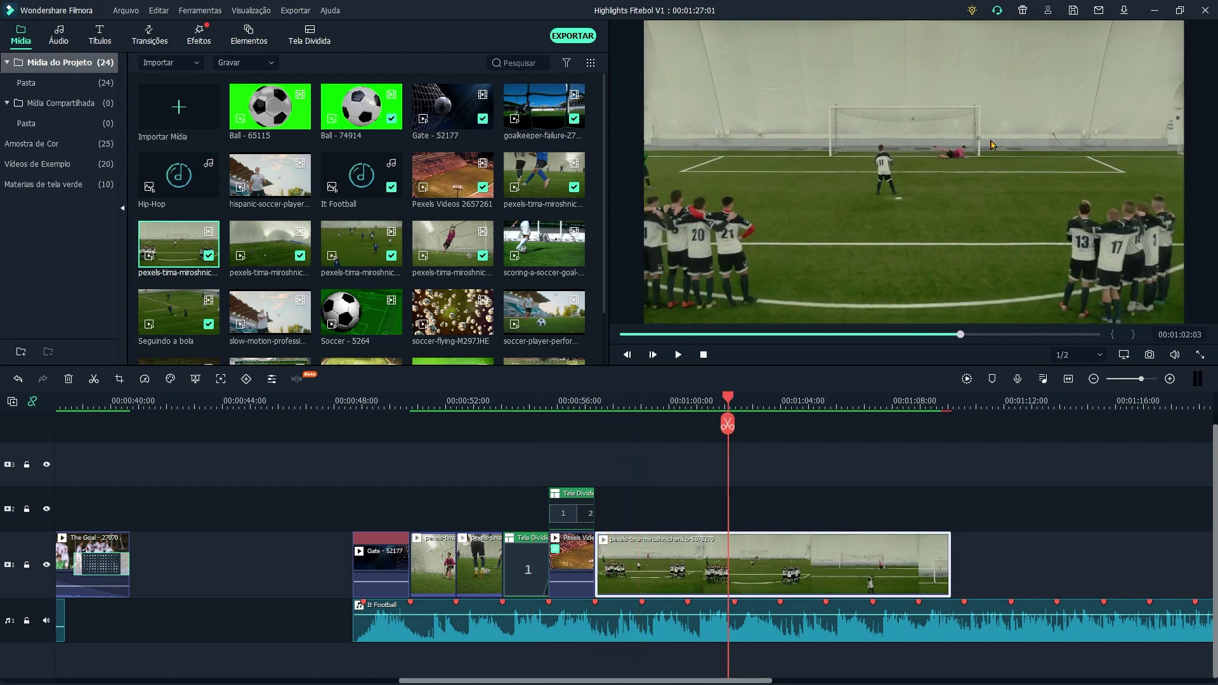
{"action": "left_click_drag", "start_coordinate": [951, 555], "coordinate": [734, 555]}
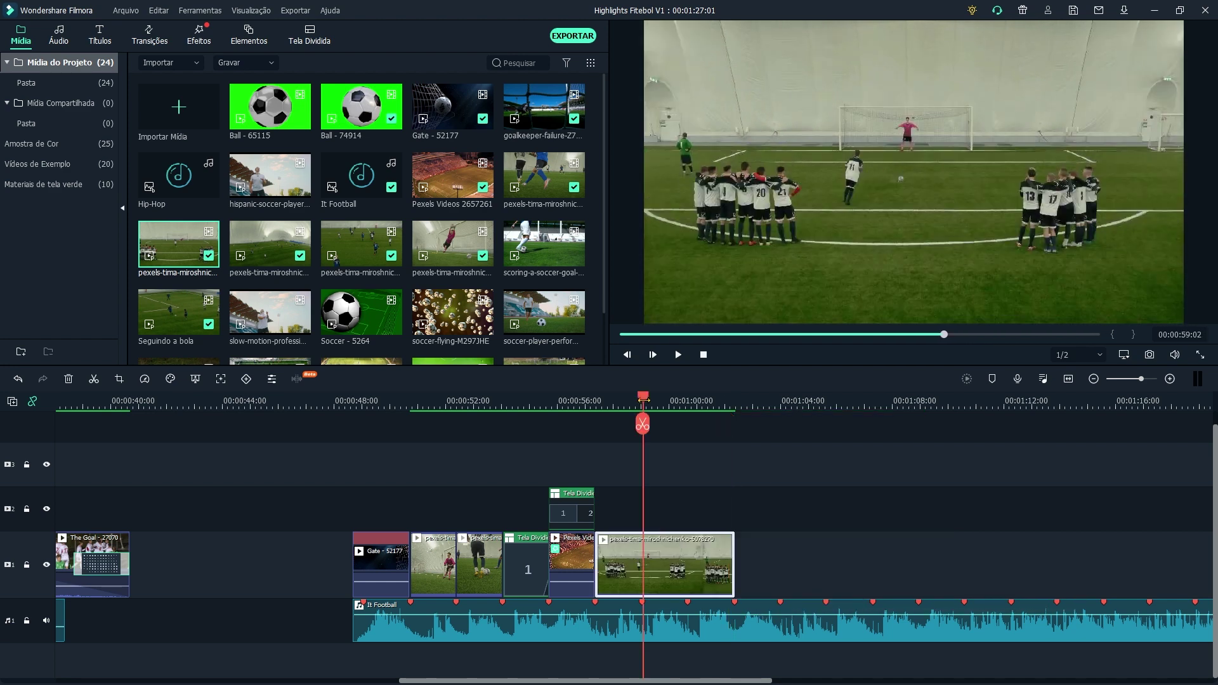
Enable Motion Tracking for the penalty clip and fit the tracking box around the player with number 11
{"action": "double_click", "coordinate": [644, 557]}
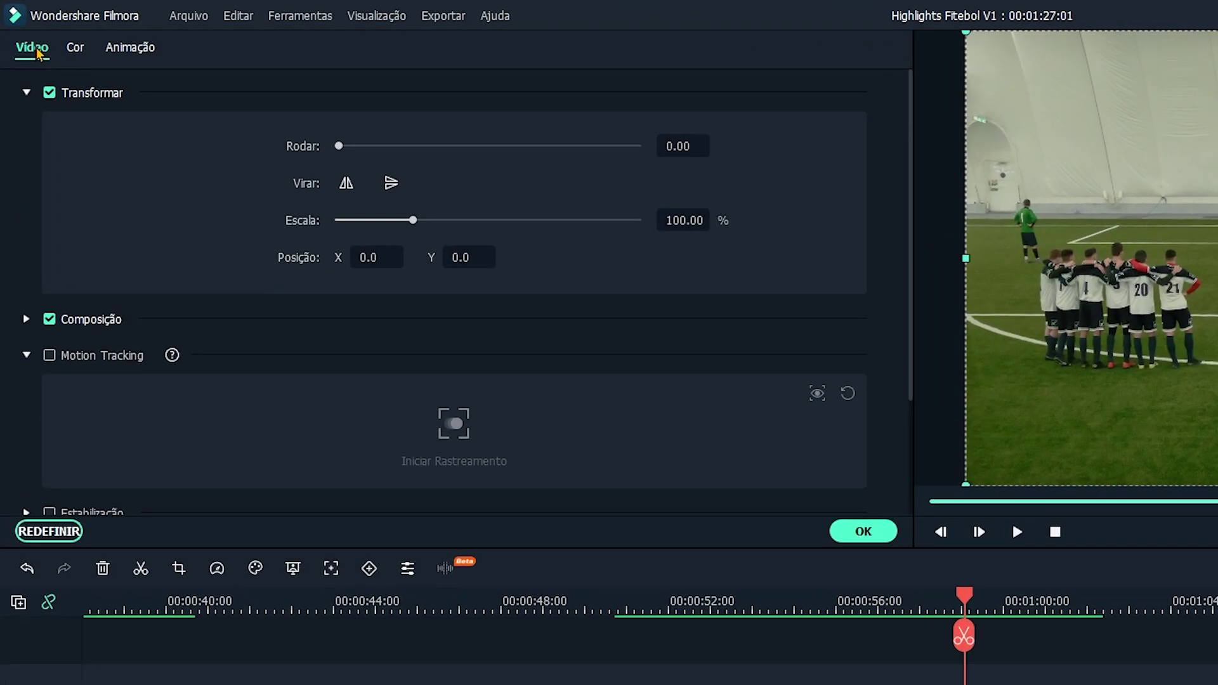
{"action": "left_click", "coordinate": [49, 356]}
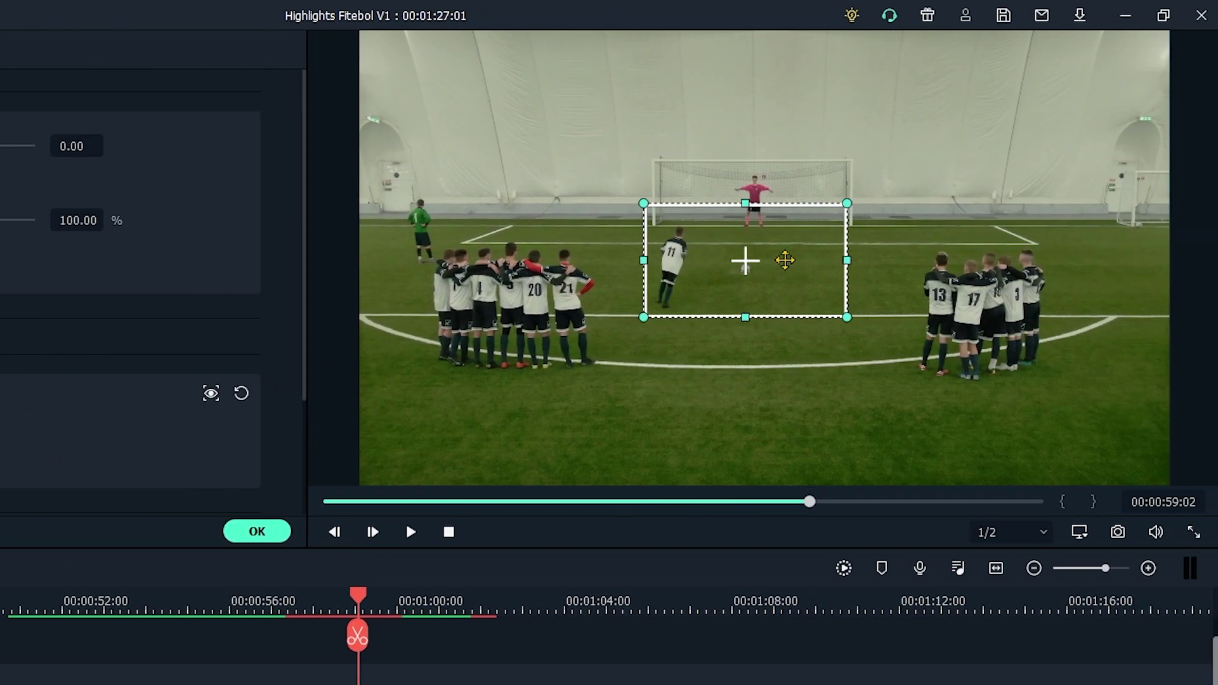
{"action": "left_click_drag", "start_coordinate": [785, 260], "coordinate": [708, 264]}
{"action": "left_click_drag", "start_coordinate": [588, 276], "coordinate": [645, 277]}
{"action": "left_click_drag", "start_coordinate": [671, 206], "coordinate": [672, 218]}
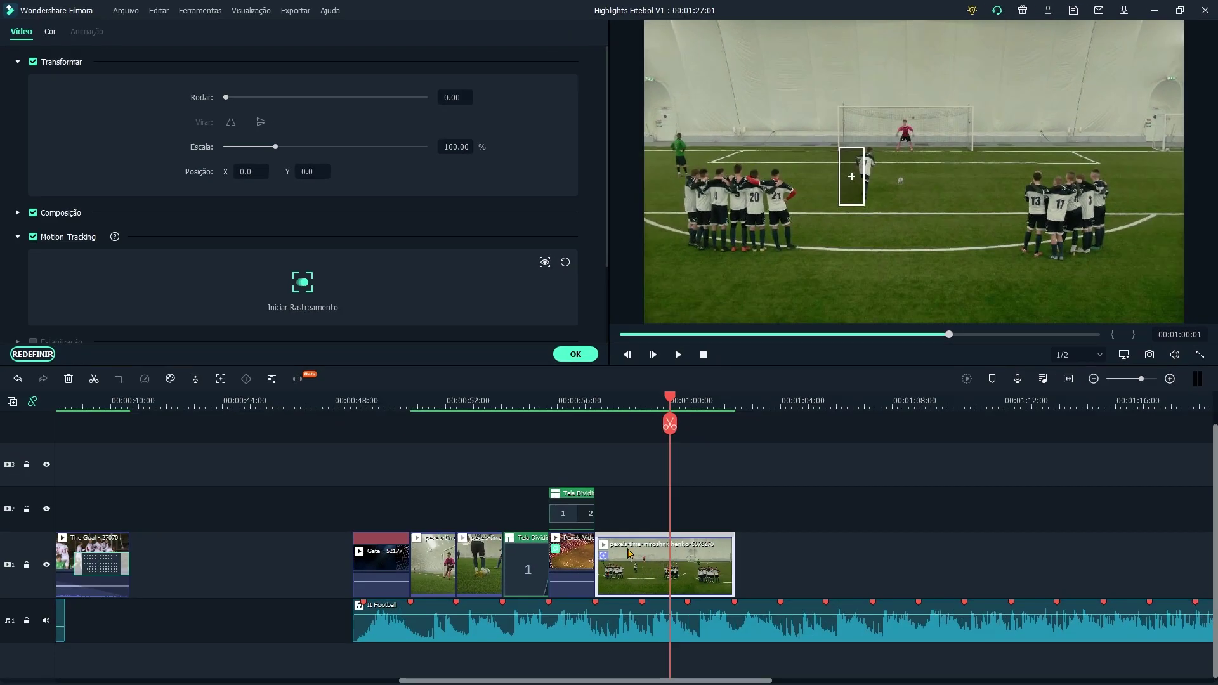
Cut off the penalty clip's opening up to 00:01:00:01, close the gap after the stadium clip and run the motion tracking
{"action": "left_click", "coordinate": [670, 423]}
{"action": "left_click", "coordinate": [631, 569]}
{"action": "key", "text": "Delete"}
{"action": "left_click_drag", "start_coordinate": [708, 573], "coordinate": [633, 566]}
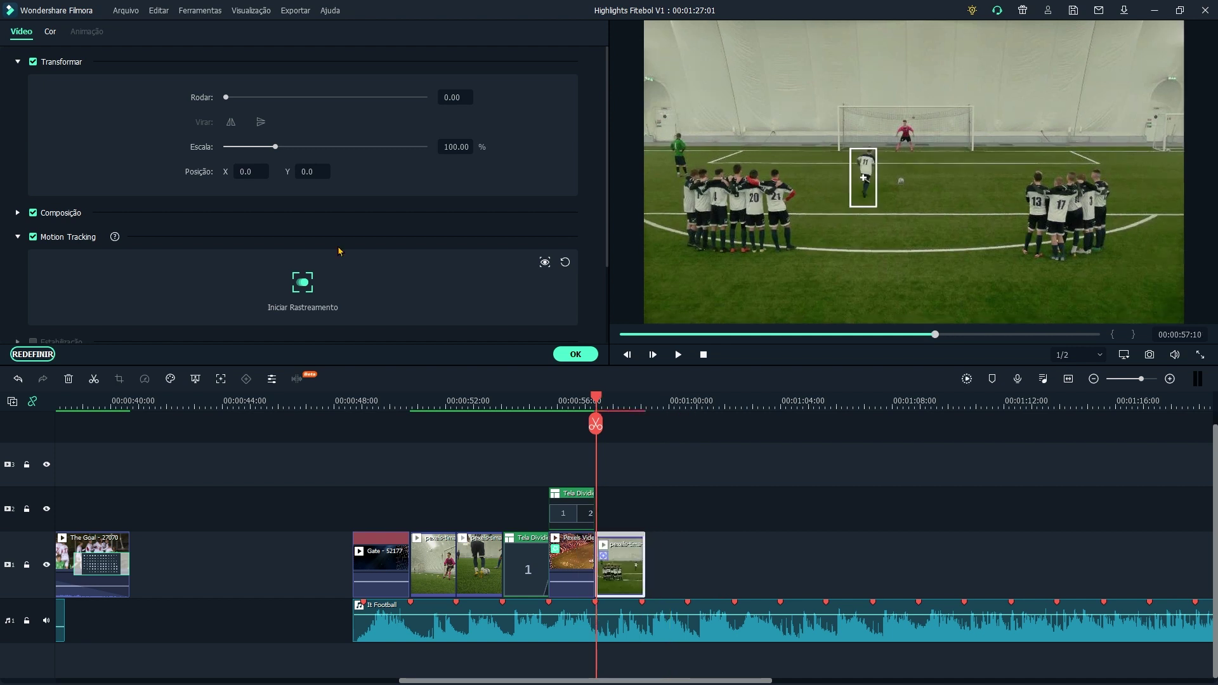
{"action": "left_click", "coordinate": [305, 288]}
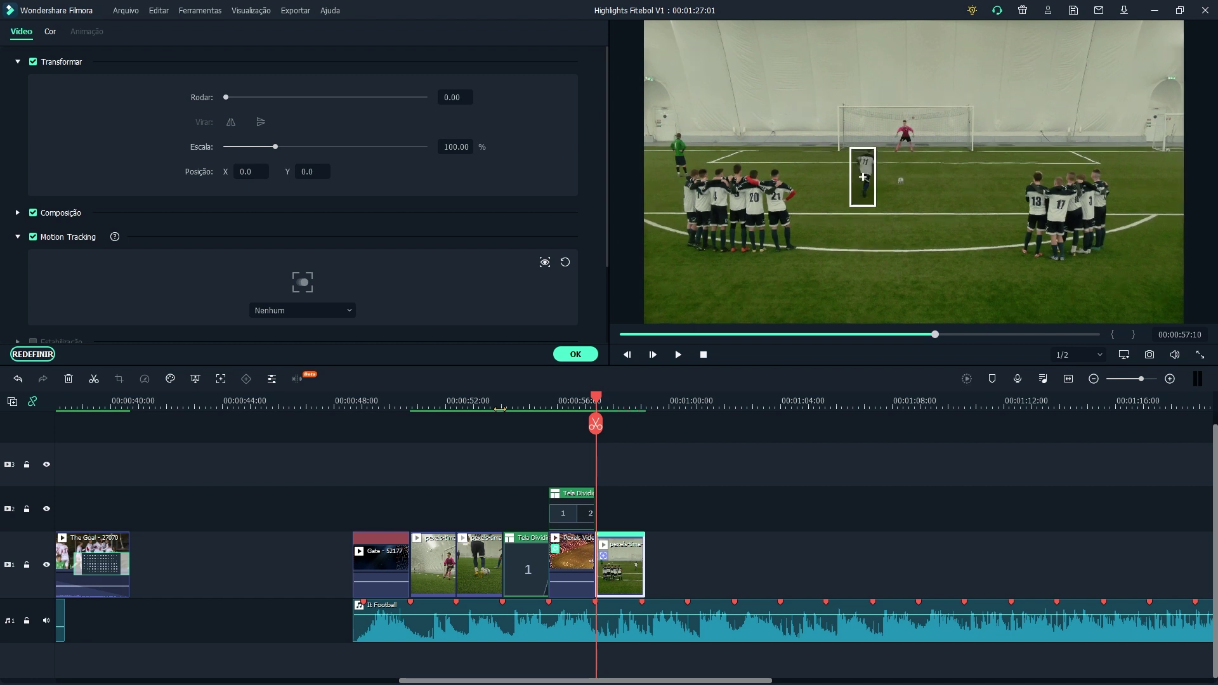
{"action": "left_click", "coordinate": [568, 356]}
Add the Chamada 2 title to the second track, starting directly after Tela Dividida 2 above the penalty clip
{"action": "left_click", "coordinate": [100, 33]}
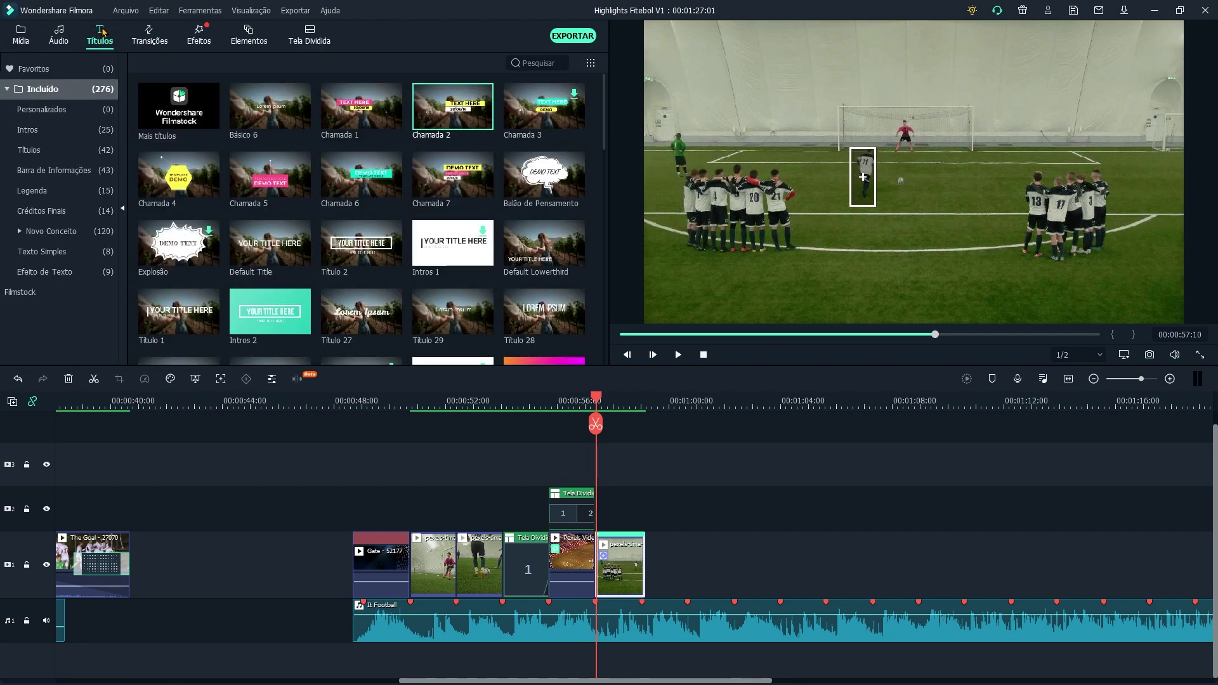
{"action": "mouse_move", "coordinate": [427, 120]}
{"action": "left_click_drag", "start_coordinate": [448, 109], "coordinate": [719, 521]}
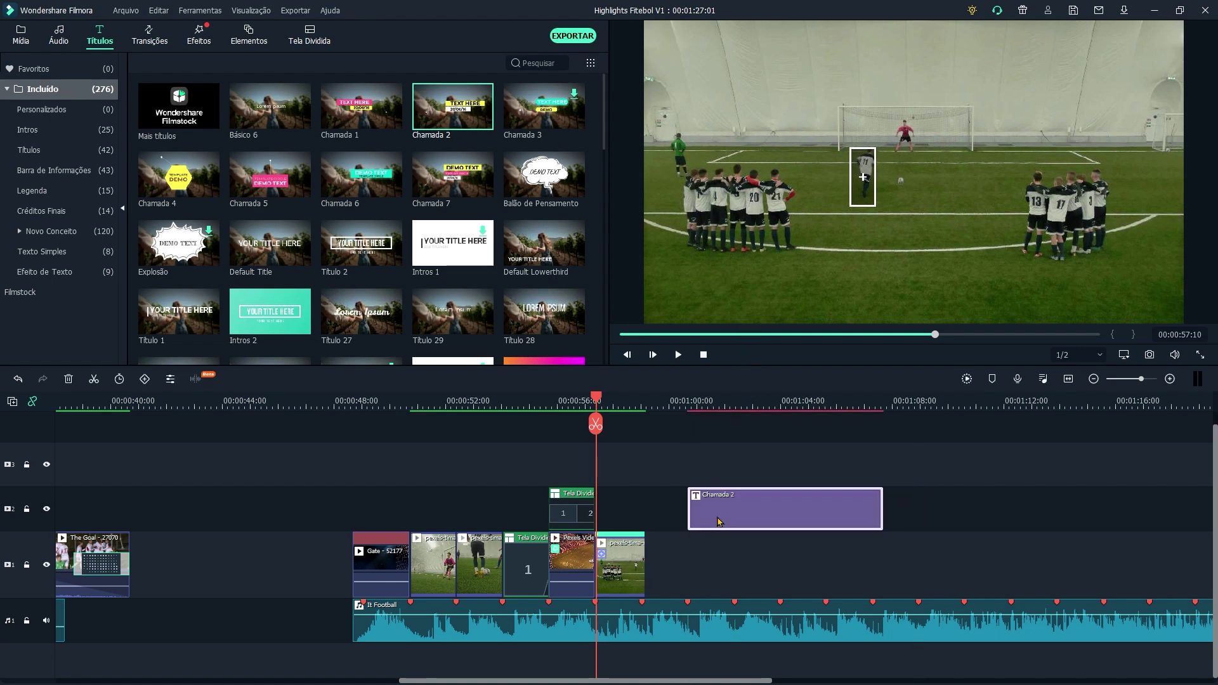
{"action": "left_click_drag", "start_coordinate": [854, 507], "coordinate": [761, 507]}
{"action": "double_click", "coordinate": [761, 507]}
Split the Chamada 2 title at the end of the penalty clip and delete the excess part
{"action": "left_click", "coordinate": [609, 406]}
{"action": "left_click", "coordinate": [644, 409]}
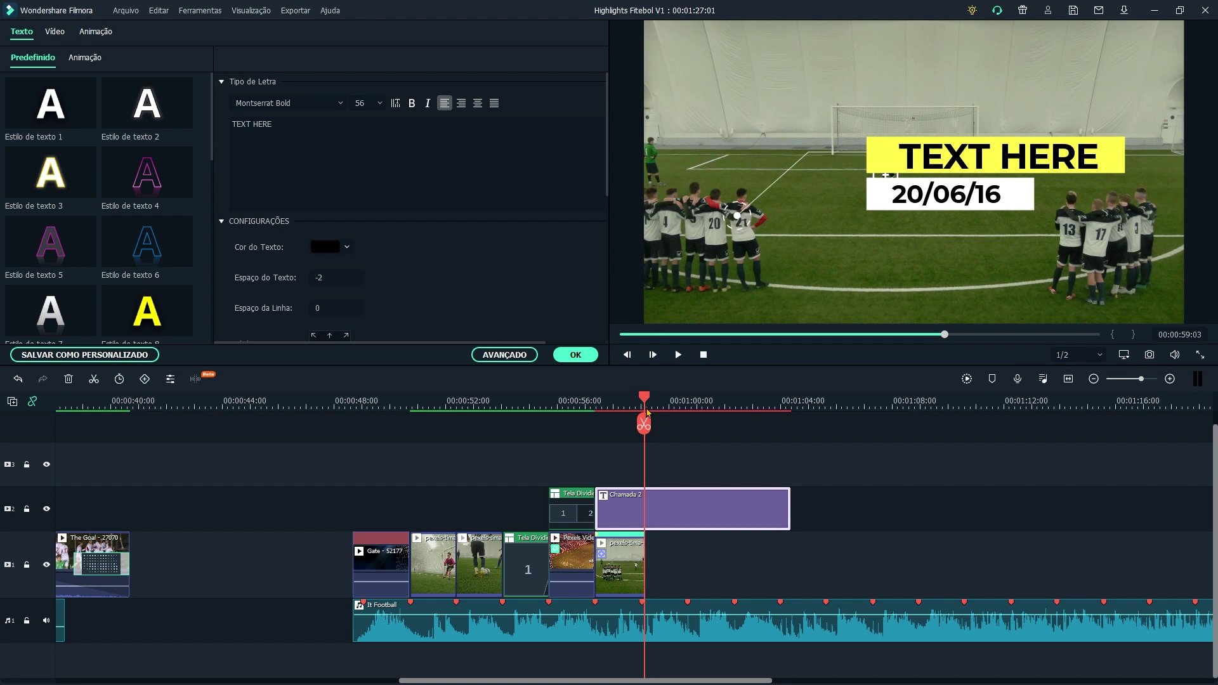
{"action": "left_click", "coordinate": [643, 423]}
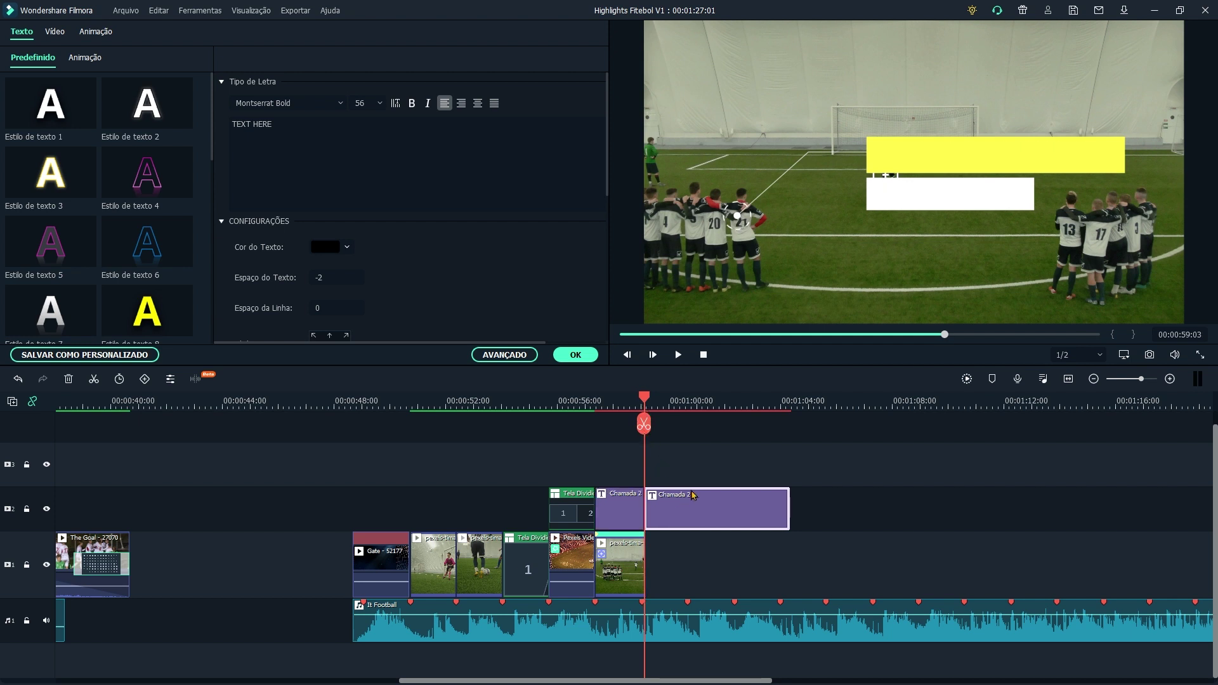
{"action": "key", "text": "Delete"}
Replace the title's two text lines with the player's name and "camisa 11"
{"action": "left_click_drag", "start_coordinate": [644, 400], "coordinate": [612, 401]}
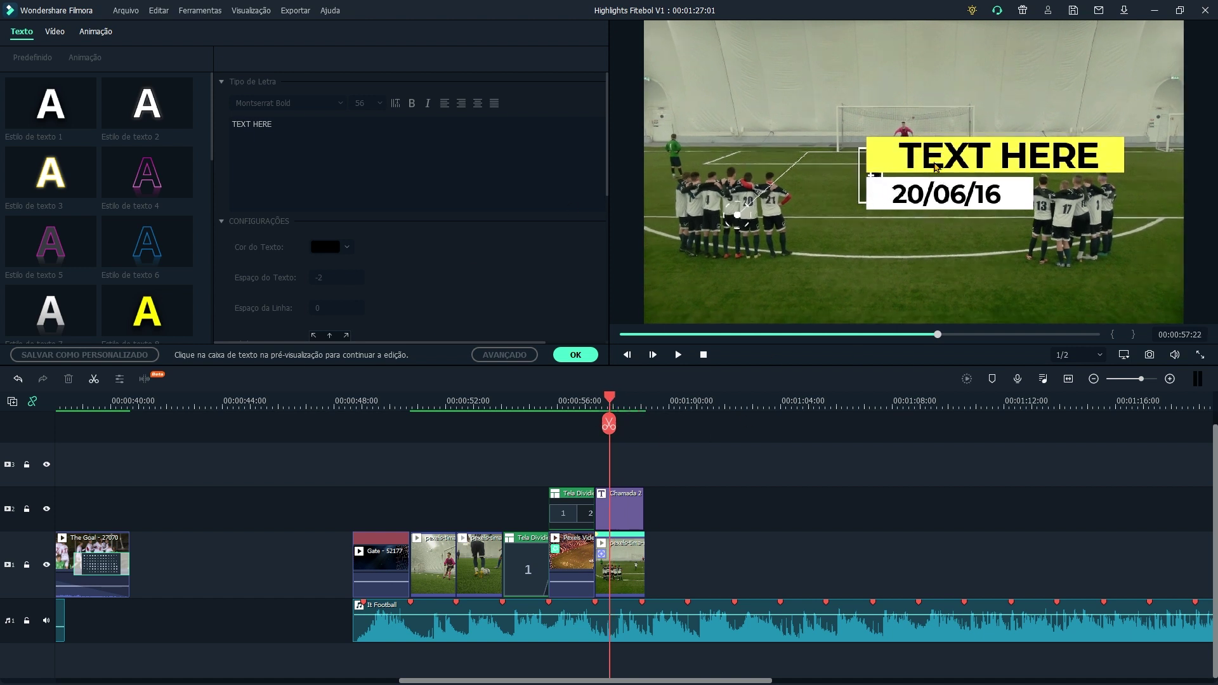
{"action": "type", "text": "Juninho camisa 11"}
{"action": "left_click", "coordinate": [625, 513]}
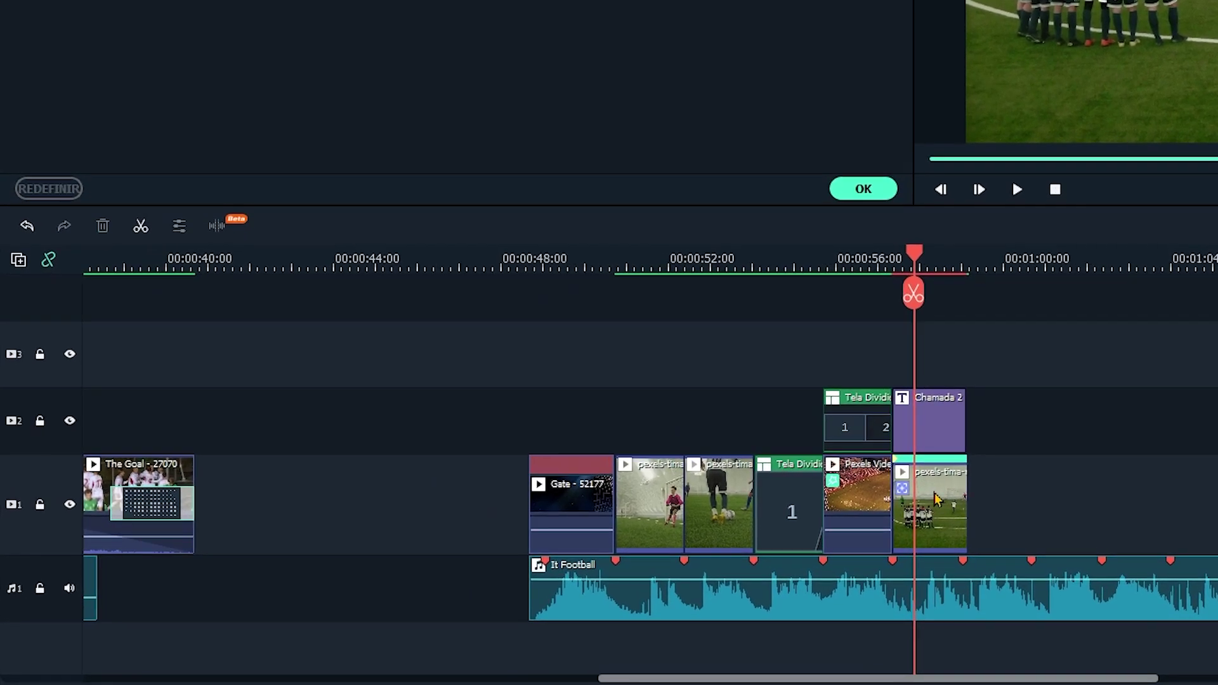
Link the penalty clip's motion tracking to the Chamada 2 title and scrub through the clip to check it
{"action": "left_click", "coordinate": [937, 501]}
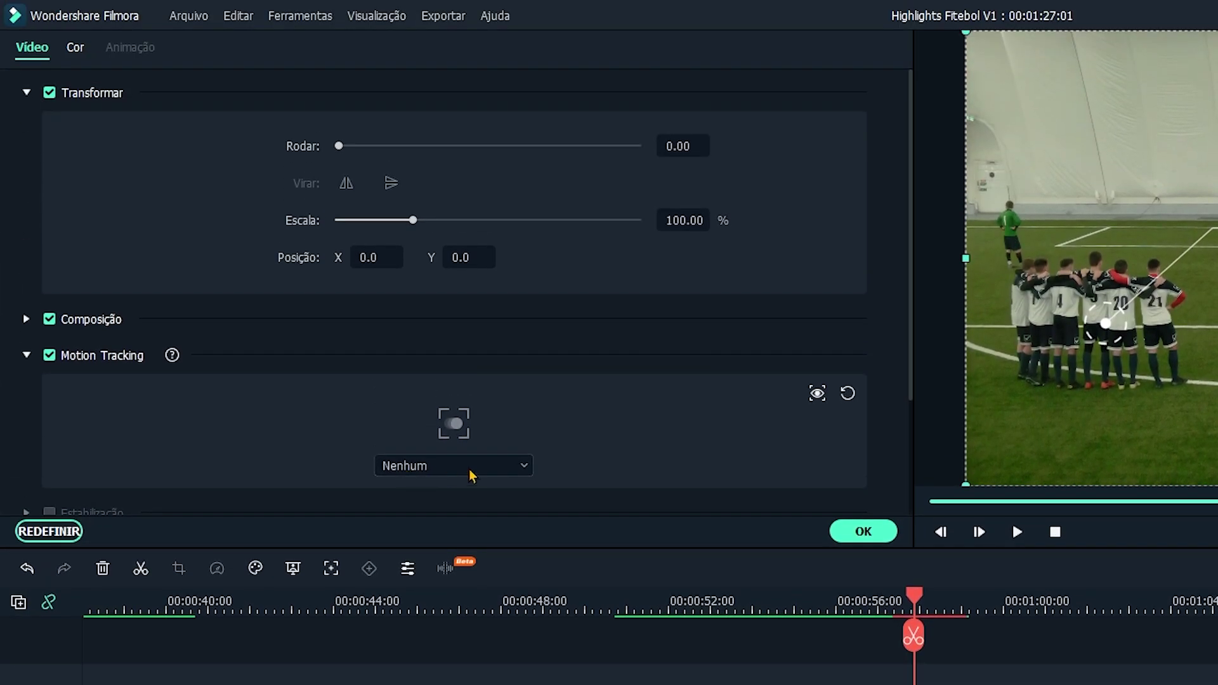
{"action": "left_click", "coordinate": [471, 474]}
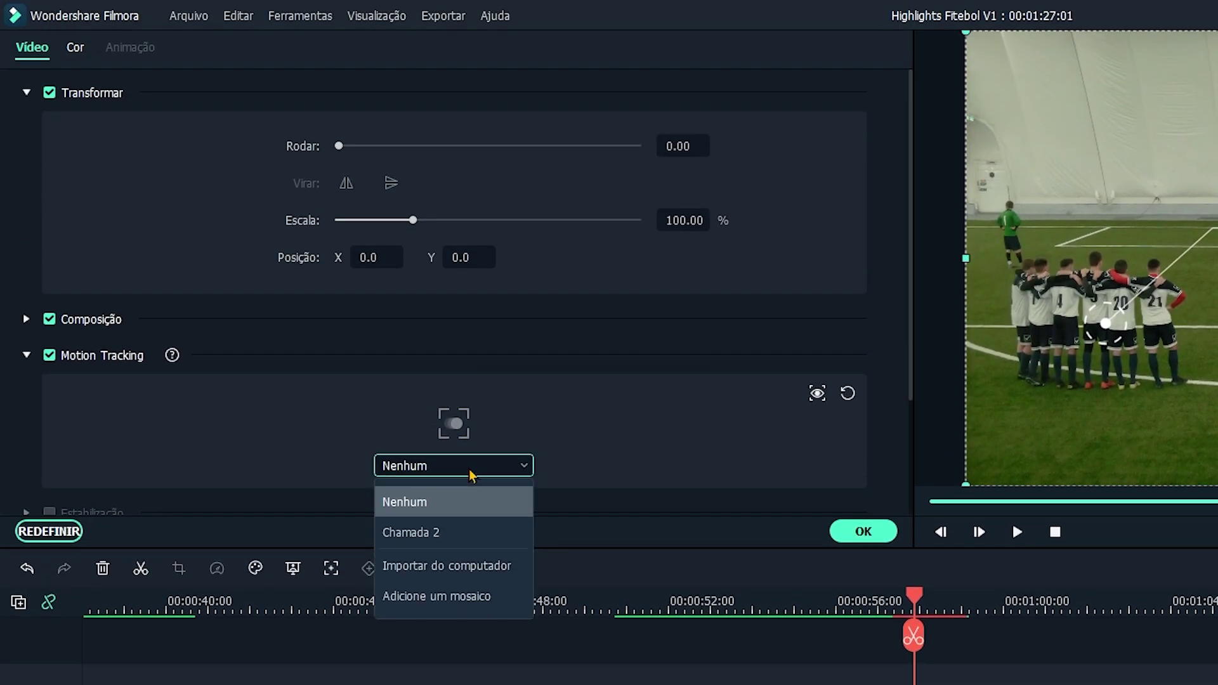
{"action": "left_click", "coordinate": [444, 539]}
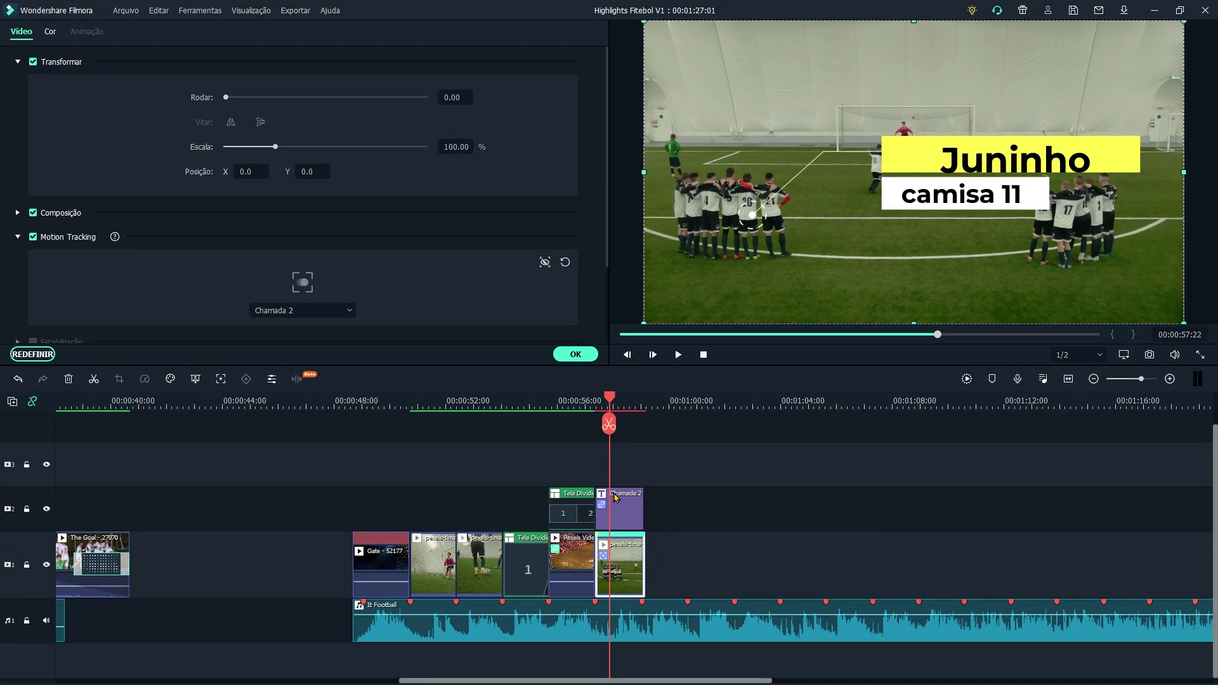
{"action": "left_click", "coordinate": [604, 400]}
{"action": "mouse_move", "coordinate": [606, 401]}
{"action": "left_mouse_down"}
{"action": "mouse_move", "coordinate": [647, 411]}
{"action": "mouse_move", "coordinate": [617, 411]}
{"action": "left_mouse_up"}
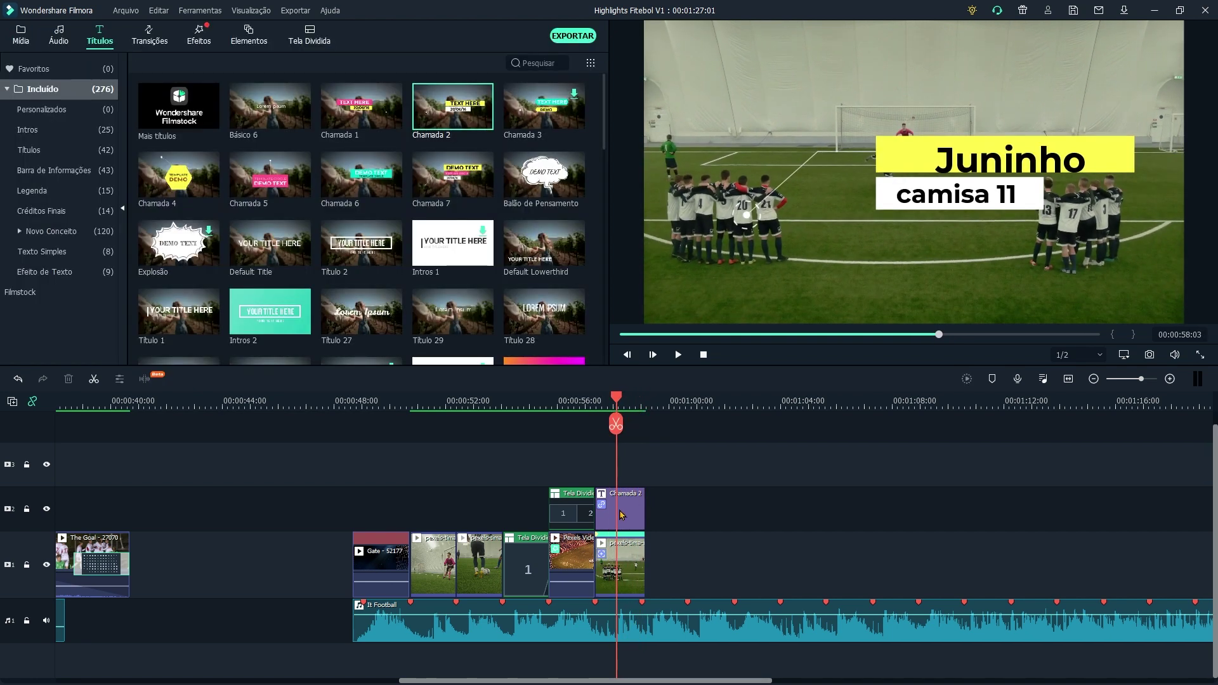
Scale the title group to 45%, position it at X 61, Y 85 with its pointer above the kicker, and play it back
{"action": "left_click", "coordinate": [631, 511]}
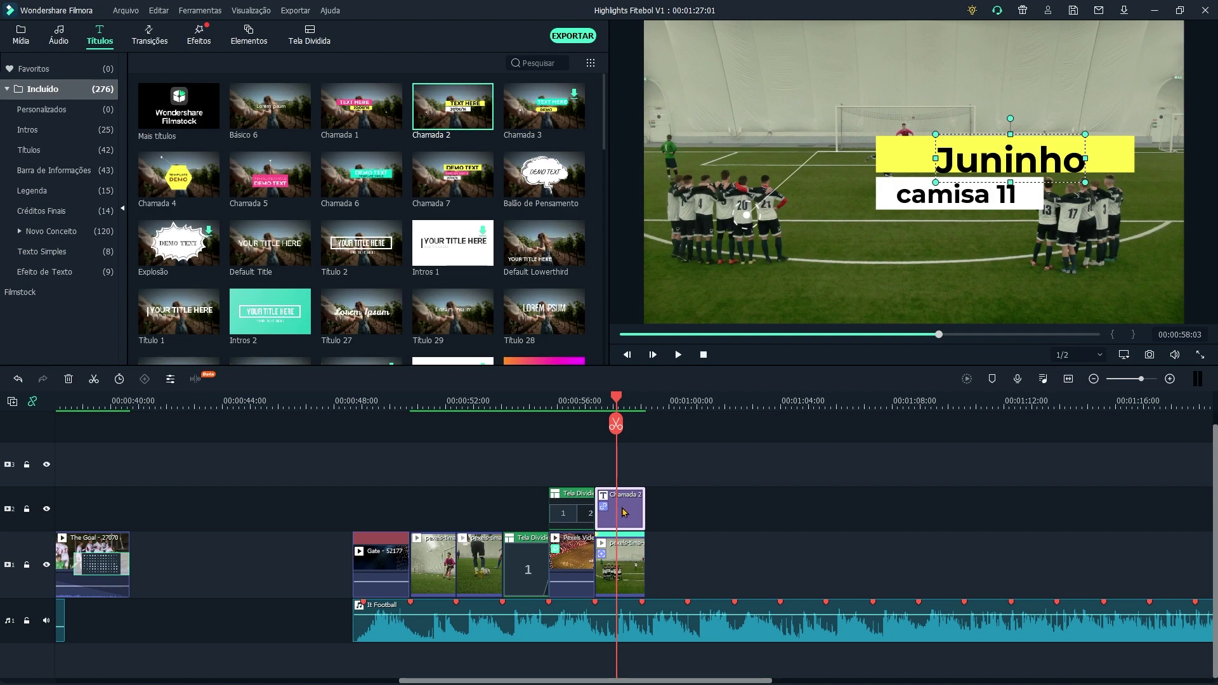
{"action": "double_click", "coordinate": [624, 511]}
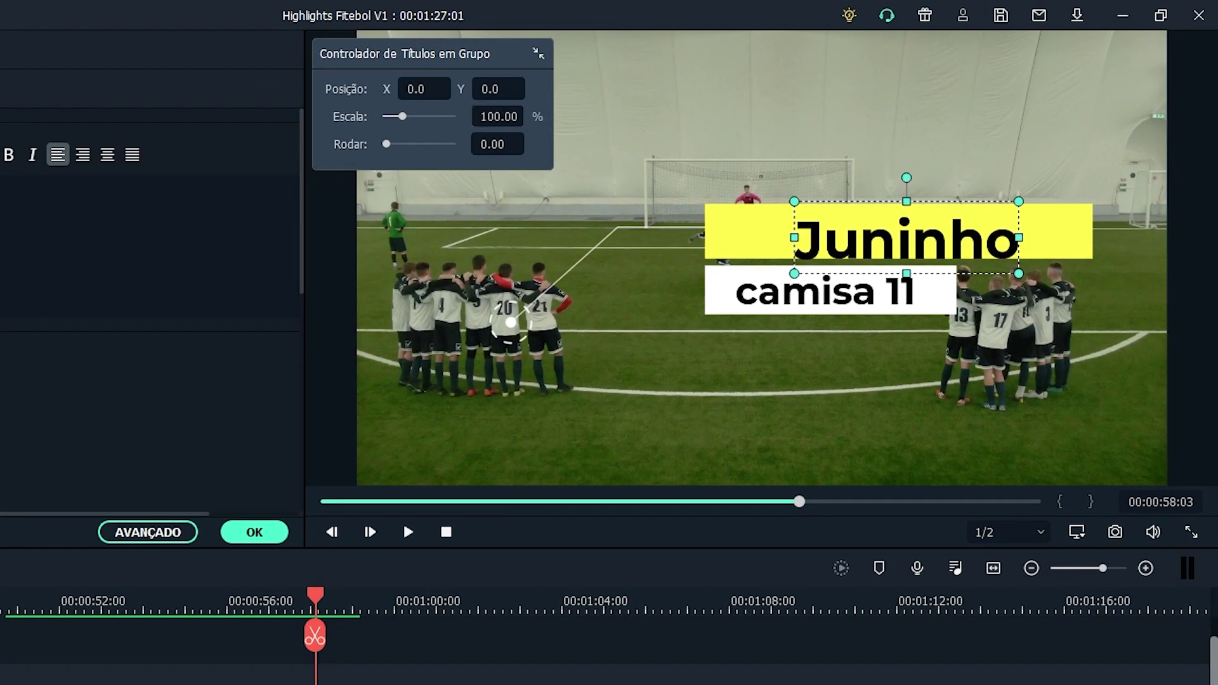
{"action": "left_click_drag", "start_coordinate": [402, 117], "coordinate": [392, 116]}
{"action": "double_click", "coordinate": [423, 89]}
{"action": "type", "text": "21"}
{"action": "key", "text": "Return"}
{"action": "left_click_drag", "start_coordinate": [676, 287], "coordinate": [715, 206]}
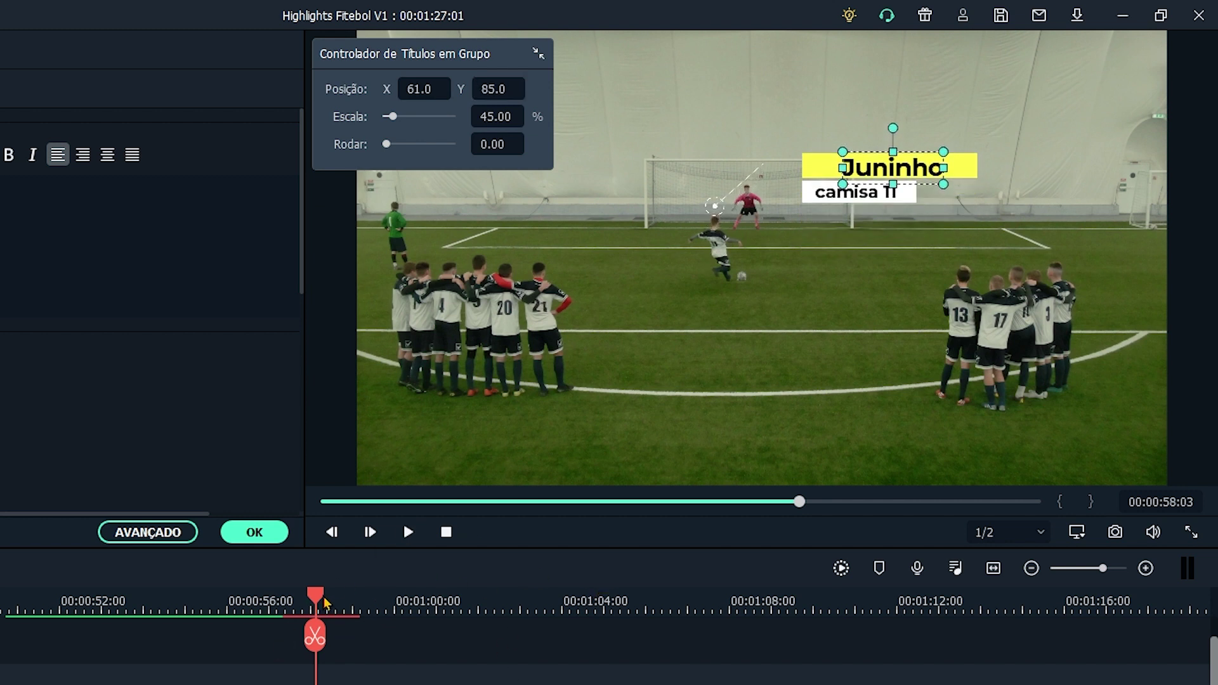
{"action": "left_click_drag", "start_coordinate": [321, 600], "coordinate": [272, 604]}
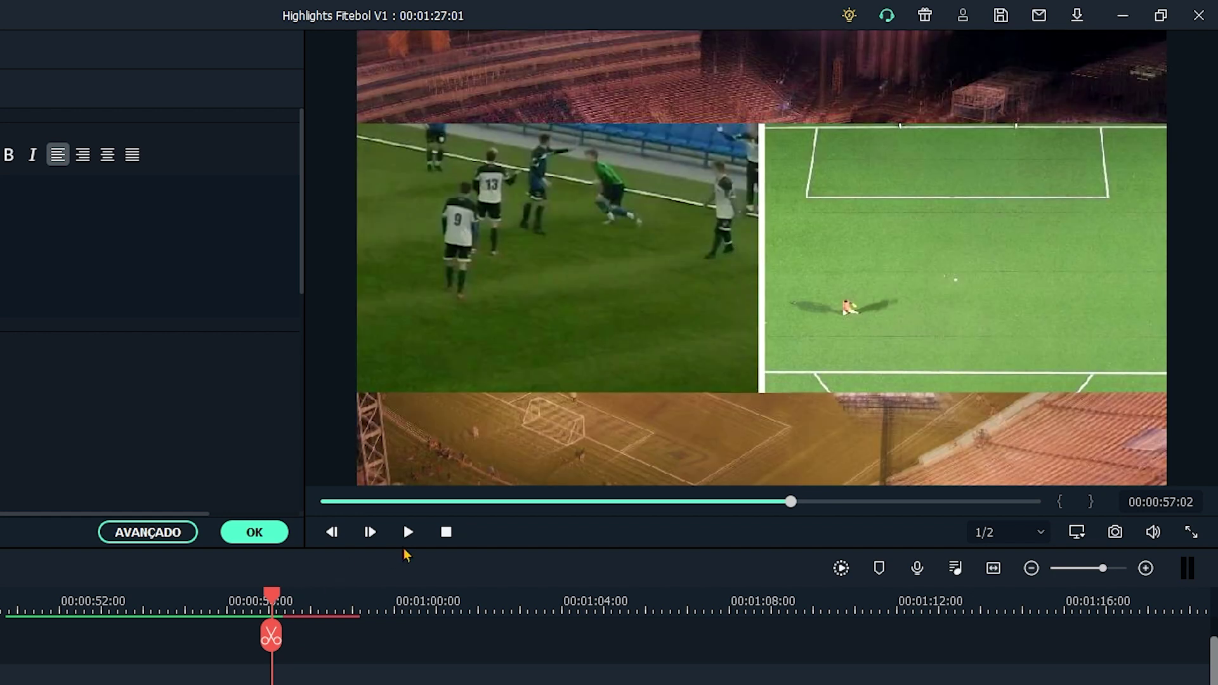
{"action": "left_click", "coordinate": [409, 532]}
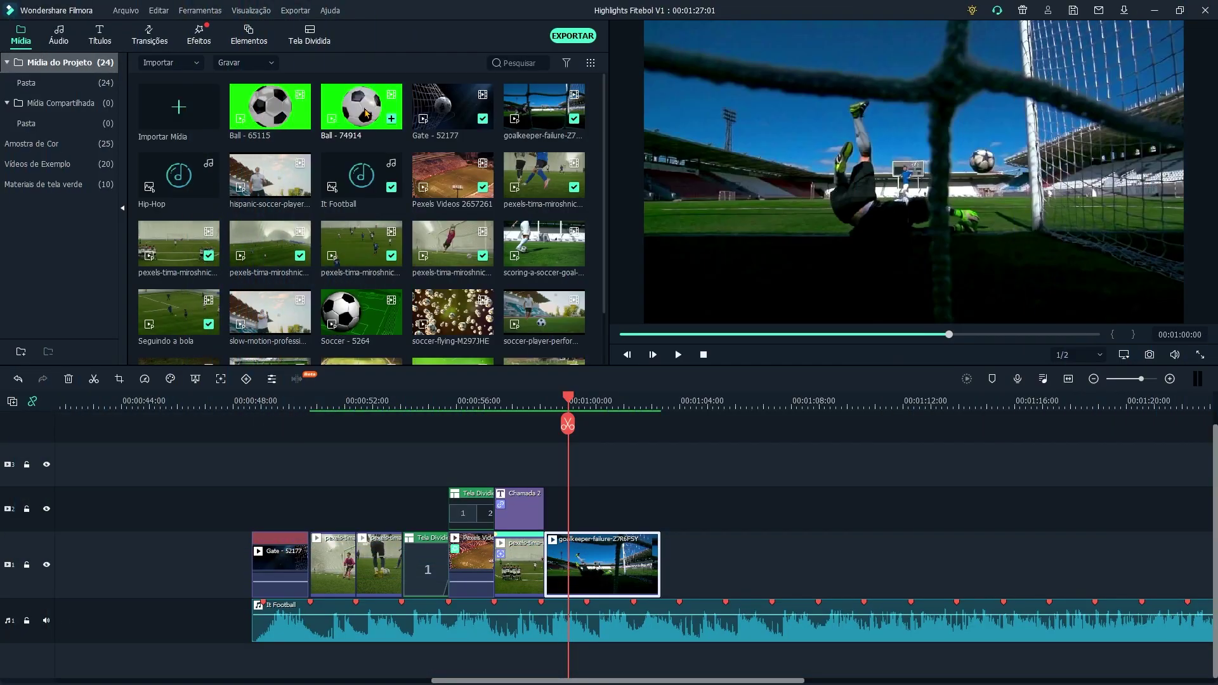
Place Ball - 74914 on the second track above the goalkeeper clip and enable its green screen removal (Tela Verde)
{"action": "left_click_drag", "start_coordinate": [365, 114], "coordinate": [592, 507]}
{"action": "mouse_move", "coordinate": [619, 399]}
{"action": "left_mouse_down"}
{"action": "mouse_move", "coordinate": [1007, 406]}
{"action": "mouse_move", "coordinate": [609, 406]}
{"action": "left_mouse_up"}
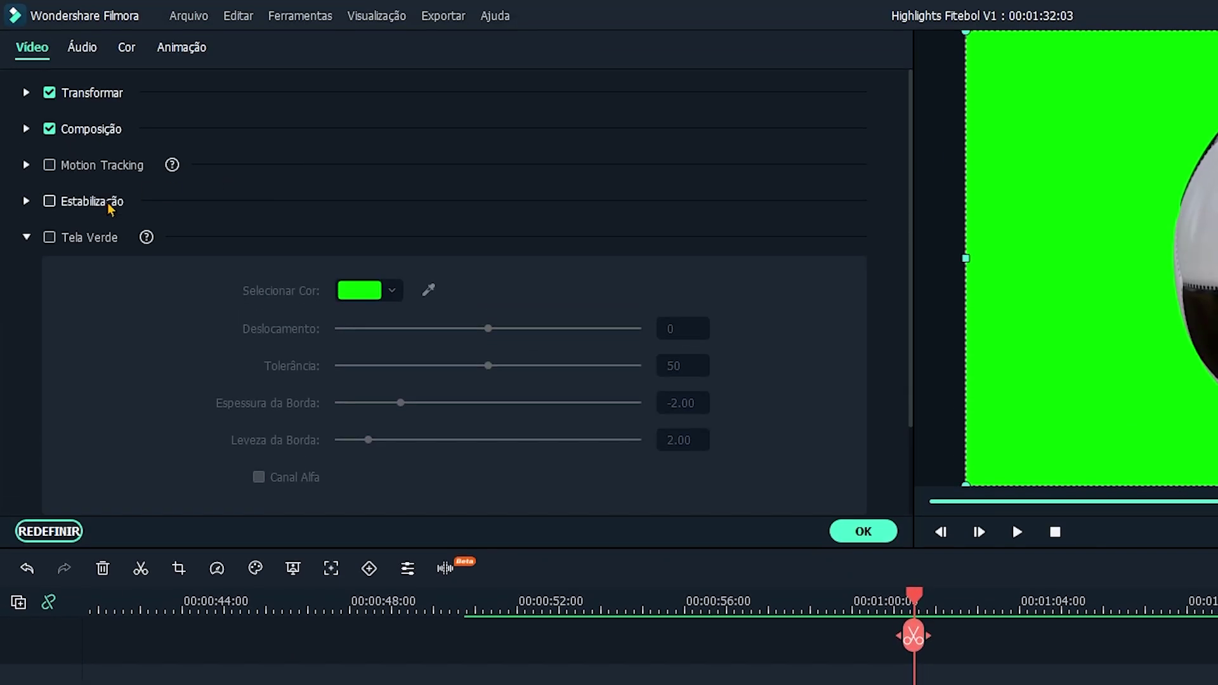
{"action": "left_click", "coordinate": [49, 237]}
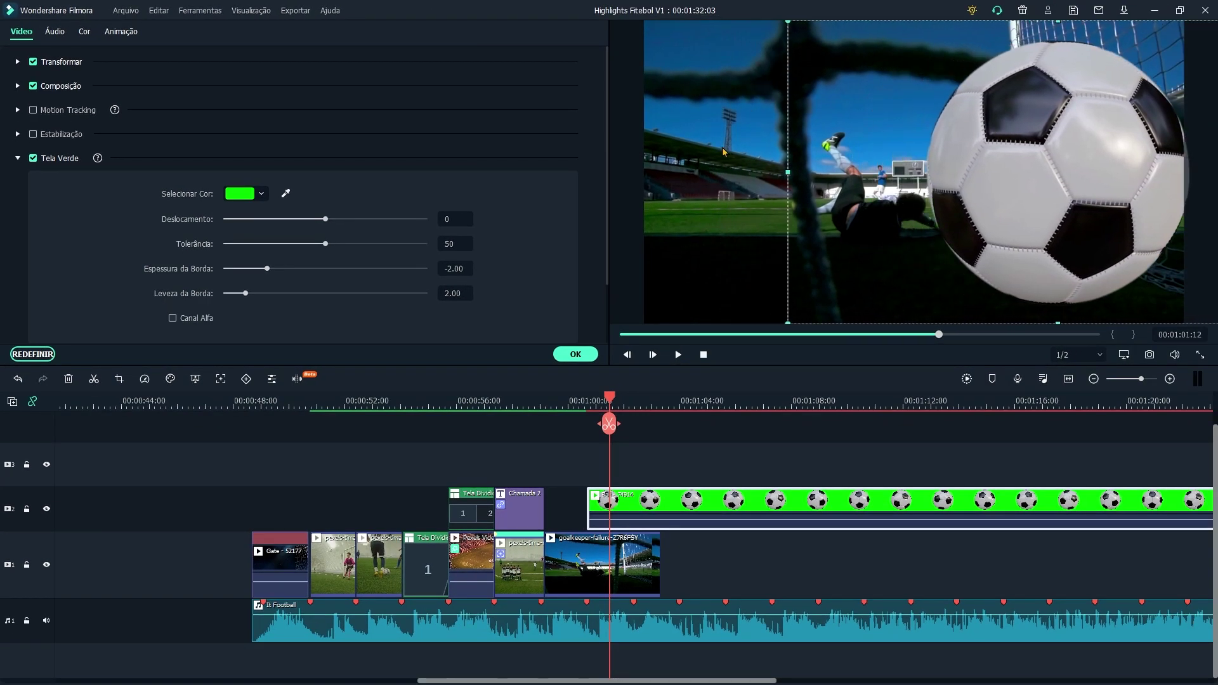
Set the ball's green screen offset (Deslocamento) to 7 and tolerance (Tolerância) to 47
{"action": "left_click", "coordinate": [742, 190]}
{"action": "left_click", "coordinate": [1029, 151]}
{"action": "left_click_drag", "start_coordinate": [327, 219], "coordinate": [331, 222]}
{"action": "left_click", "coordinate": [573, 356]}
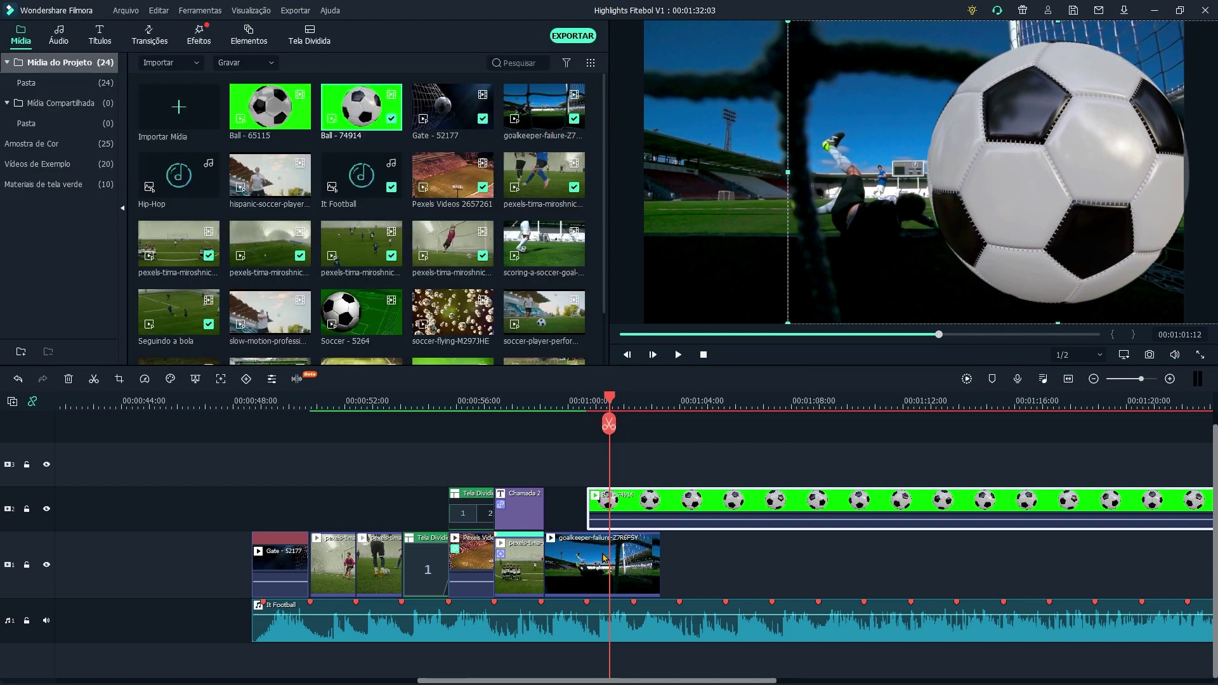
Move the ball clip aside to check the goalkeeper clip, and start it at the beat marker near 00:01:00:00
{"action": "left_click_drag", "start_coordinate": [683, 505], "coordinate": [821, 501]}
{"action": "left_click", "coordinate": [593, 570]}
{"action": "mouse_move", "coordinate": [602, 414]}
{"action": "left_mouse_down"}
{"action": "mouse_move", "coordinate": [544, 422]}
{"action": "mouse_move", "coordinate": [643, 423]}
{"action": "mouse_move", "coordinate": [573, 423]}
{"action": "mouse_move", "coordinate": [589, 433]}
{"action": "left_mouse_up"}
{"action": "left_click_drag", "start_coordinate": [783, 504], "coordinate": [647, 501]}
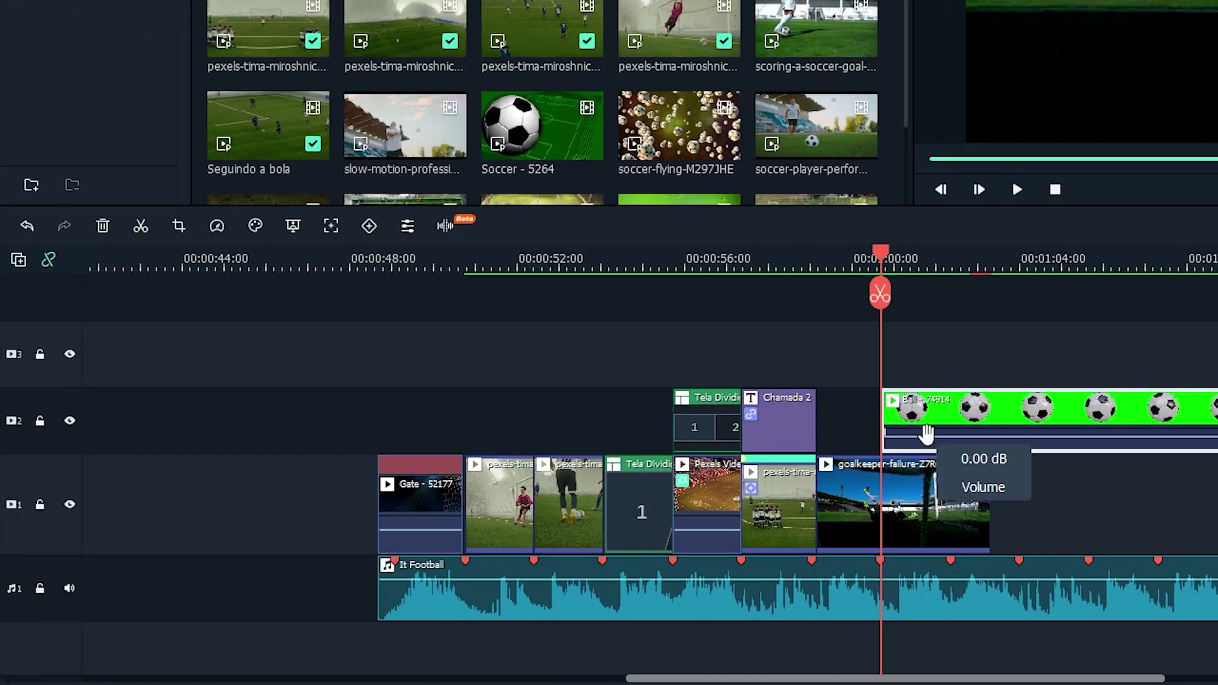
Add a custom animation keyframe at the start of the ball clip, with the ball scaled to 53% at X 82.8, Y 86.7
{"action": "double_click", "coordinate": [971, 419]}
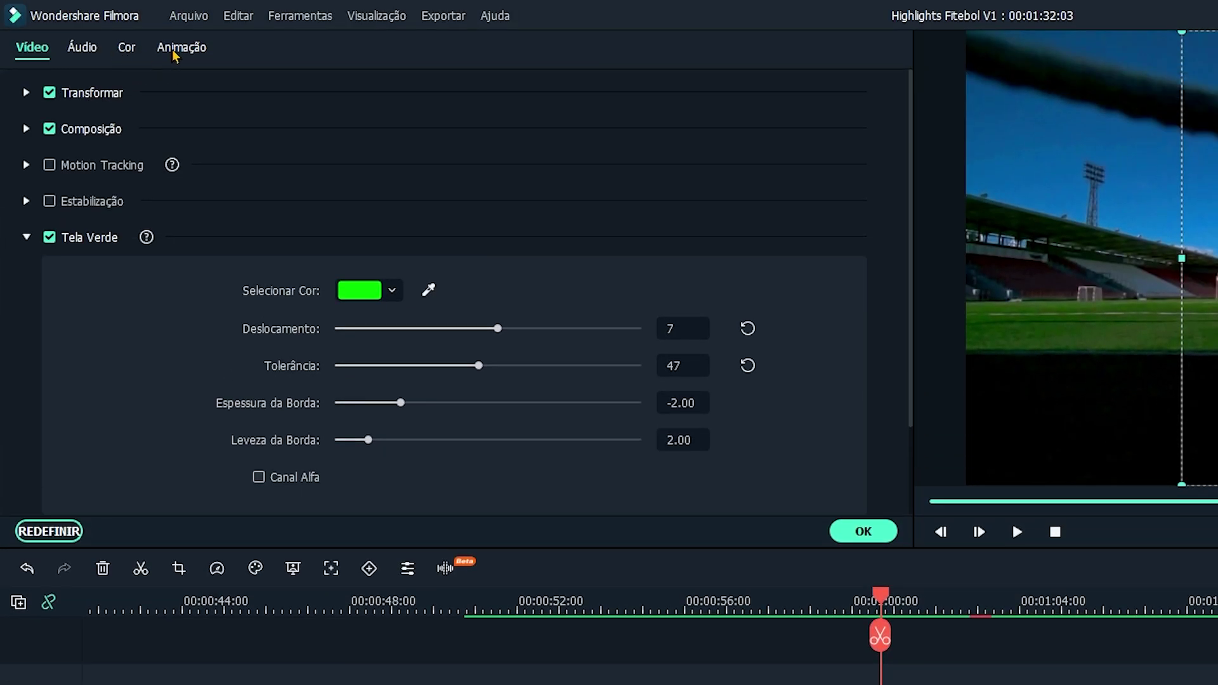
{"action": "left_click", "coordinate": [176, 55]}
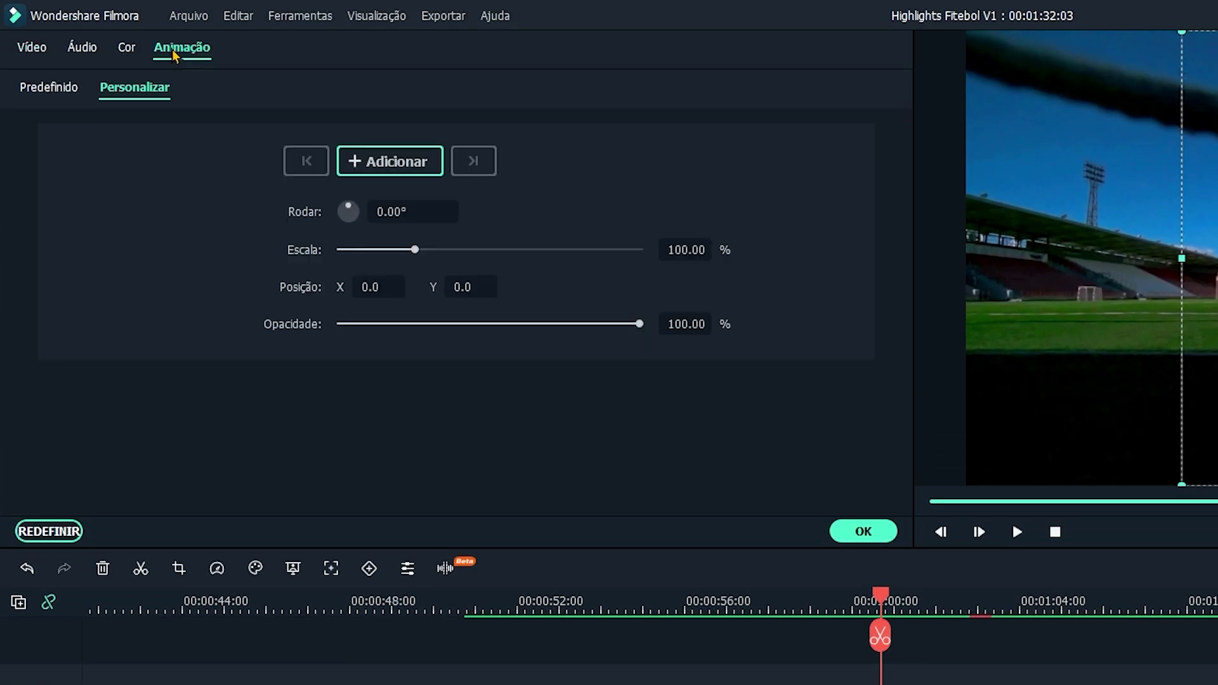
{"action": "left_click", "coordinate": [391, 162]}
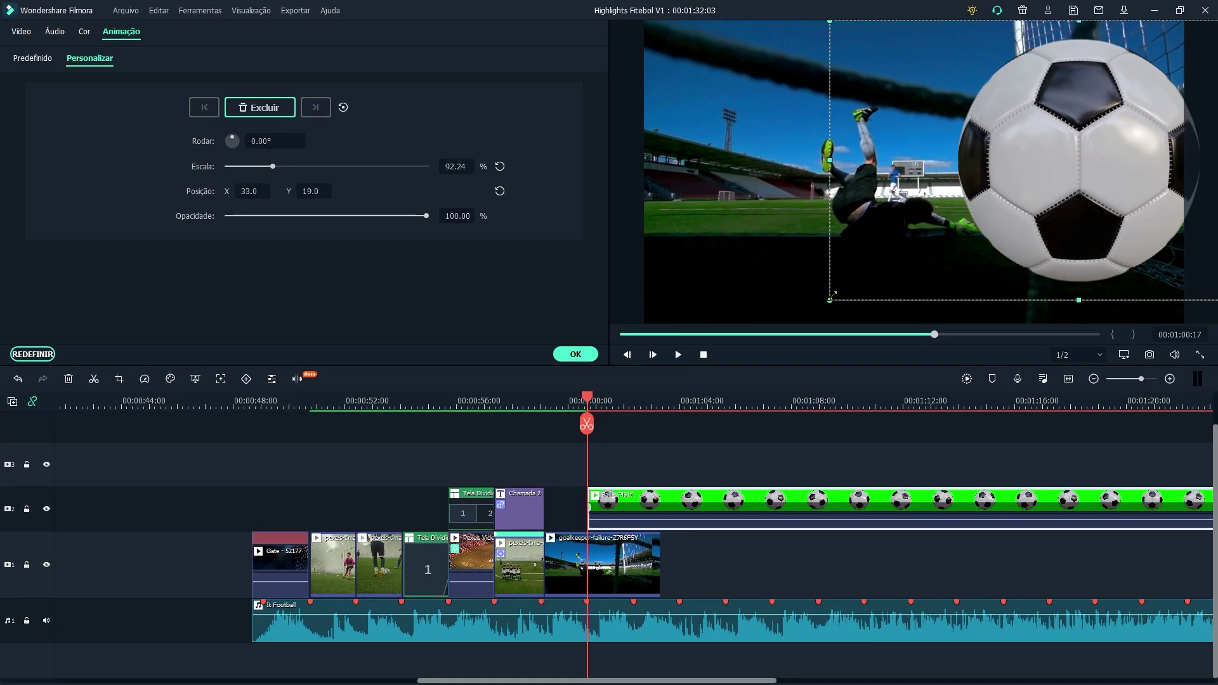
{"action": "left_click_drag", "start_coordinate": [831, 297], "coordinate": [1015, 194]}
{"action": "left_click_drag", "start_coordinate": [1127, 136], "coordinate": [892, 200]}
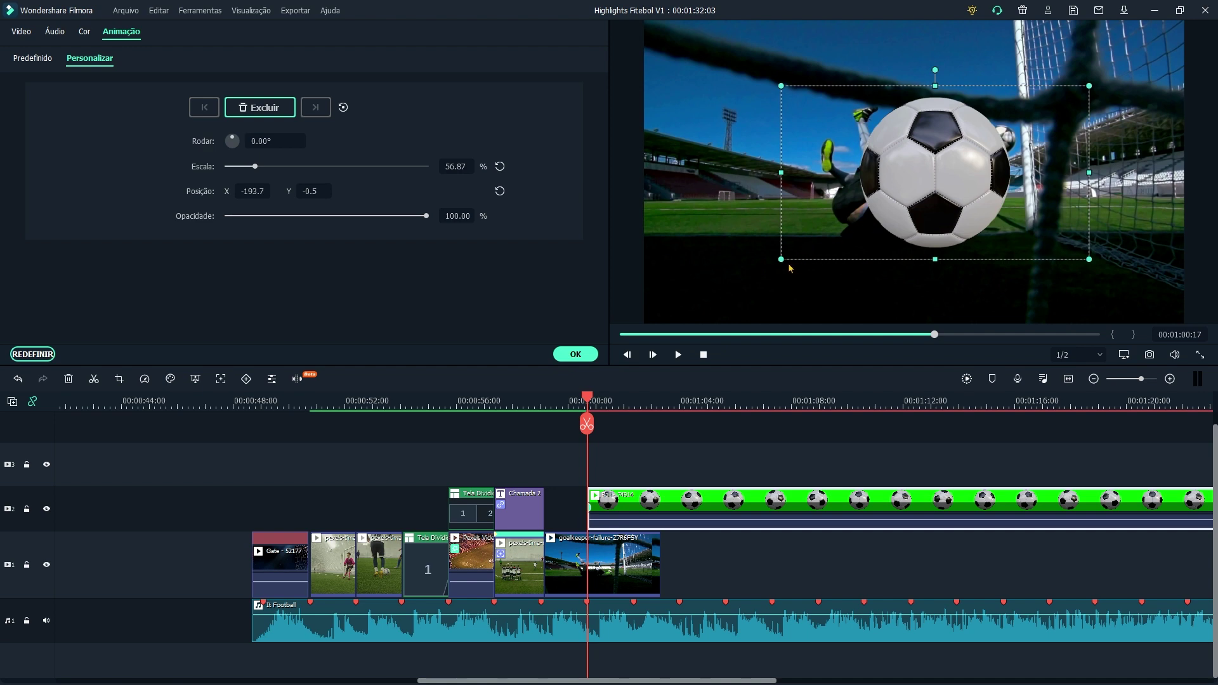
{"action": "left_click_drag", "start_coordinate": [789, 256], "coordinate": [799, 252]}
{"action": "left_click_drag", "start_coordinate": [864, 201], "coordinate": [1114, 131]}
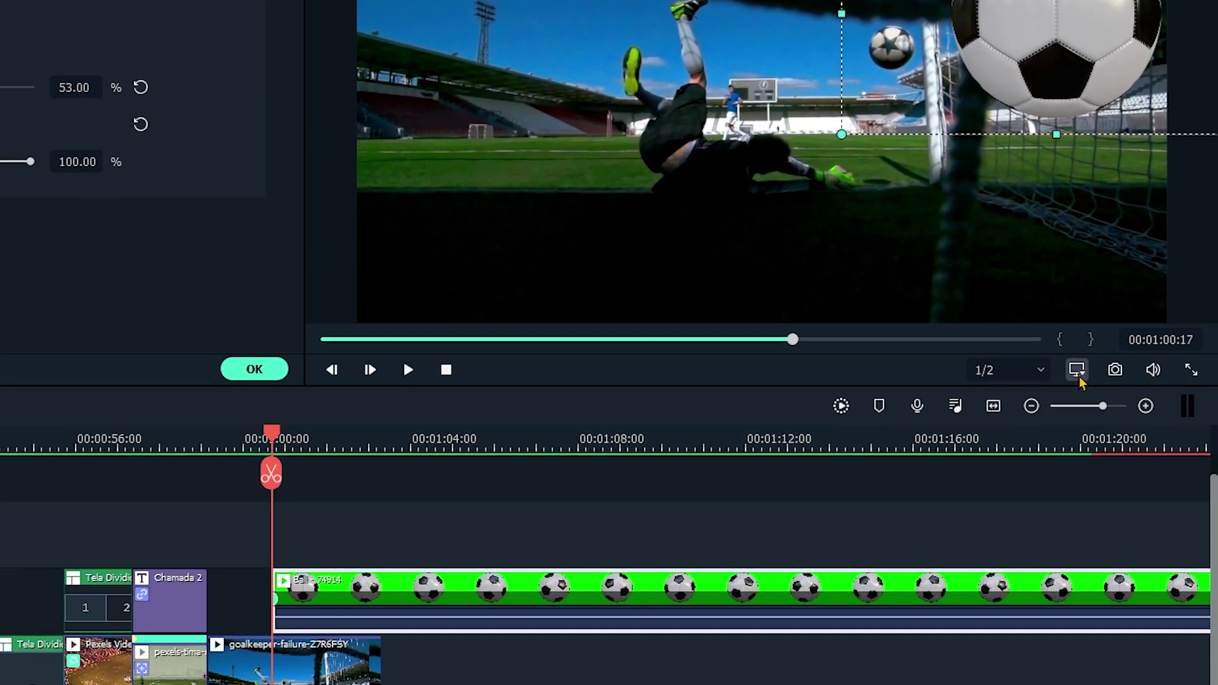
Set the preview magnification (Nível de Ampliação) to 25% and move the ball farther out past the frame's right edge at the first keyframe
{"action": "left_click", "coordinate": [1078, 535]}
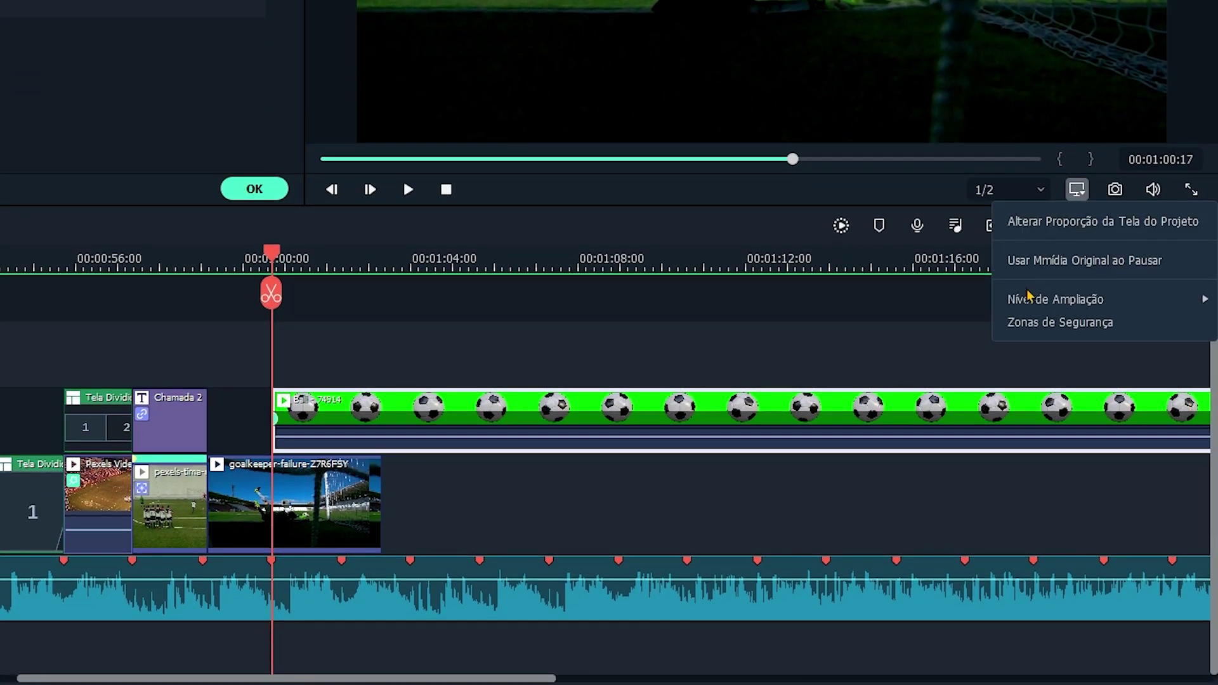
{"action": "mouse_move", "coordinate": [1030, 298]}
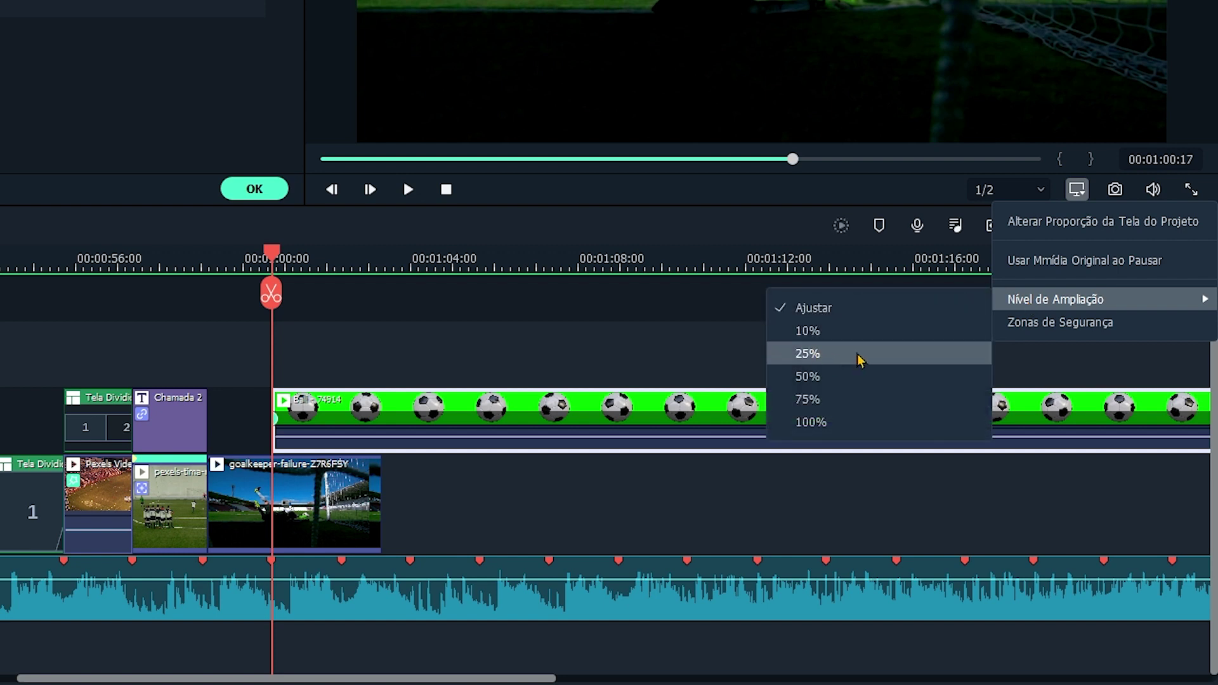
{"action": "left_click", "coordinate": [808, 353]}
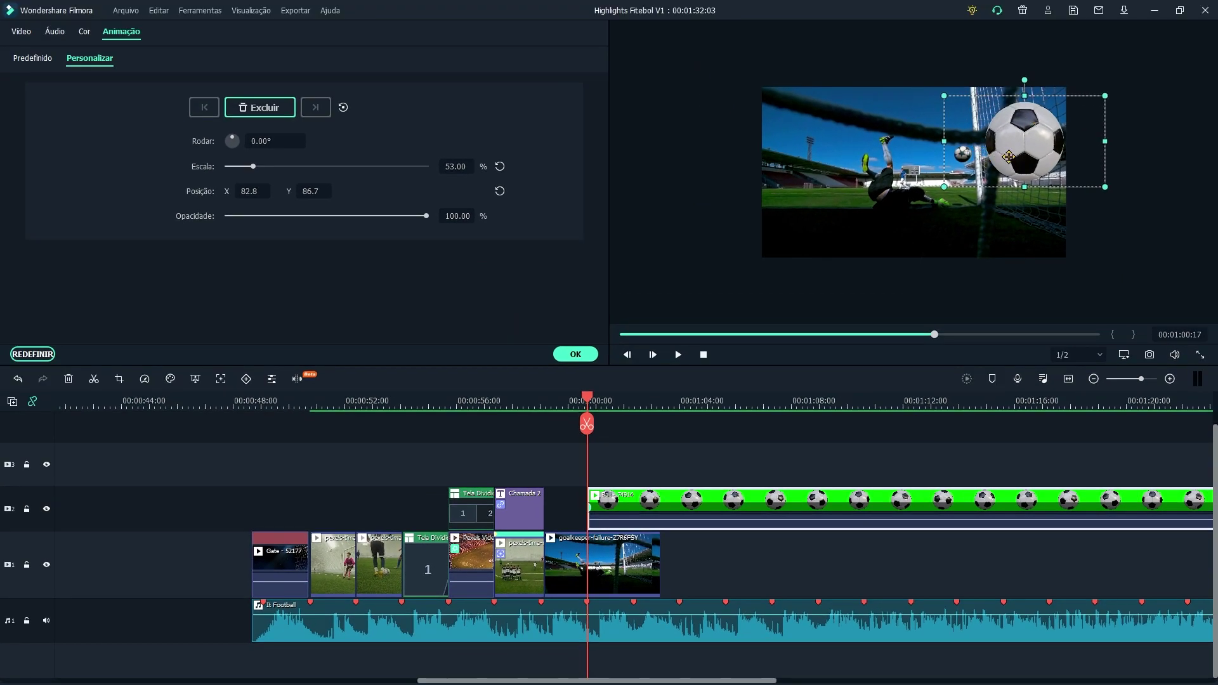
{"action": "left_click_drag", "start_coordinate": [1008, 157], "coordinate": [1111, 127]}
Shortly after the first keyframe, bring the ball to the frame's centre at X -226.5, Y 1.5 and enlarge it to 107.18%
{"action": "left_click_drag", "start_coordinate": [588, 398], "coordinate": [614, 406]}
{"action": "left_click_drag", "start_coordinate": [1124, 118], "coordinate": [920, 178]}
{"action": "left_click_drag", "start_coordinate": [992, 128], "coordinate": [1077, 83]}
Add a ball keyframe at 00:01:02:02 and enlarge the ball to 247.86% so it covers the whole frame
{"action": "left_click_drag", "start_coordinate": [618, 406], "coordinate": [629, 408]}
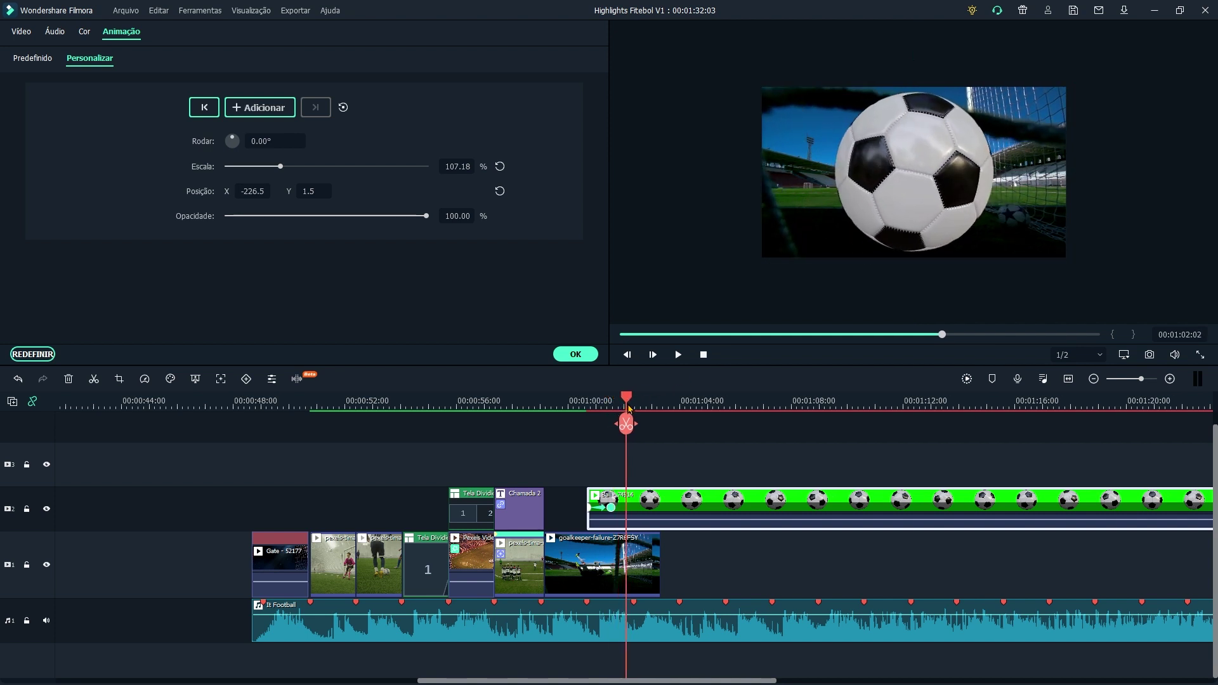
{"action": "left_click", "coordinate": [897, 172]}
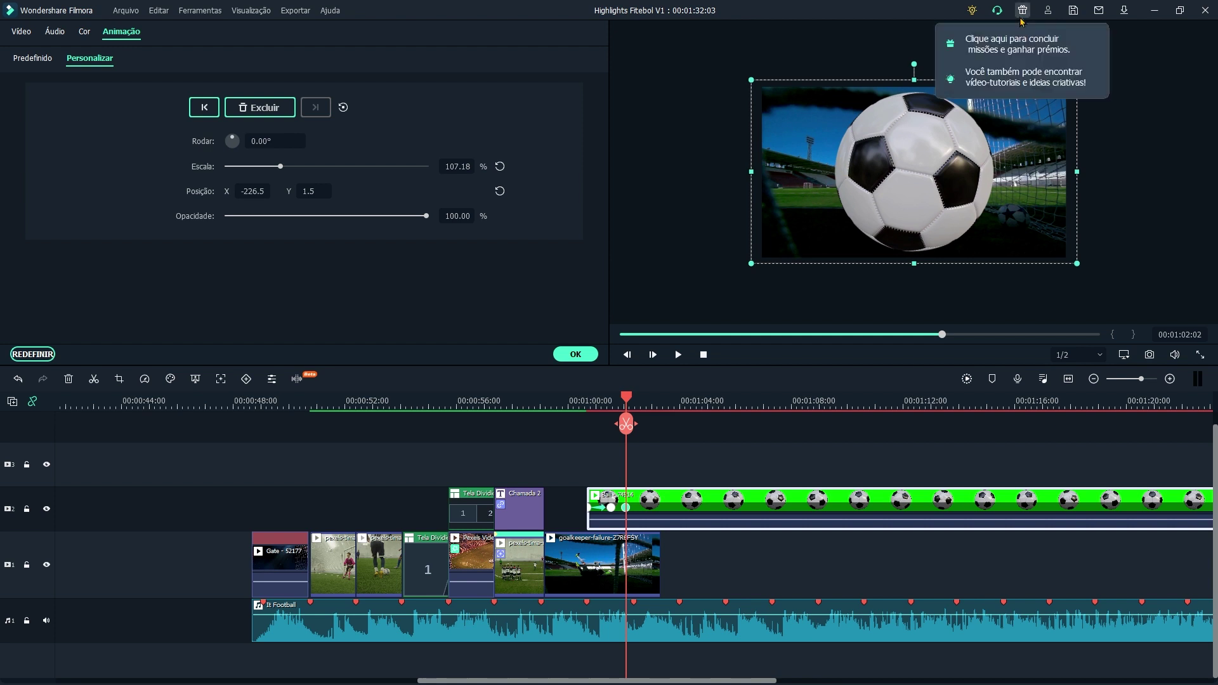
{"action": "left_click_drag", "start_coordinate": [1077, 267], "coordinate": [540, 12]}
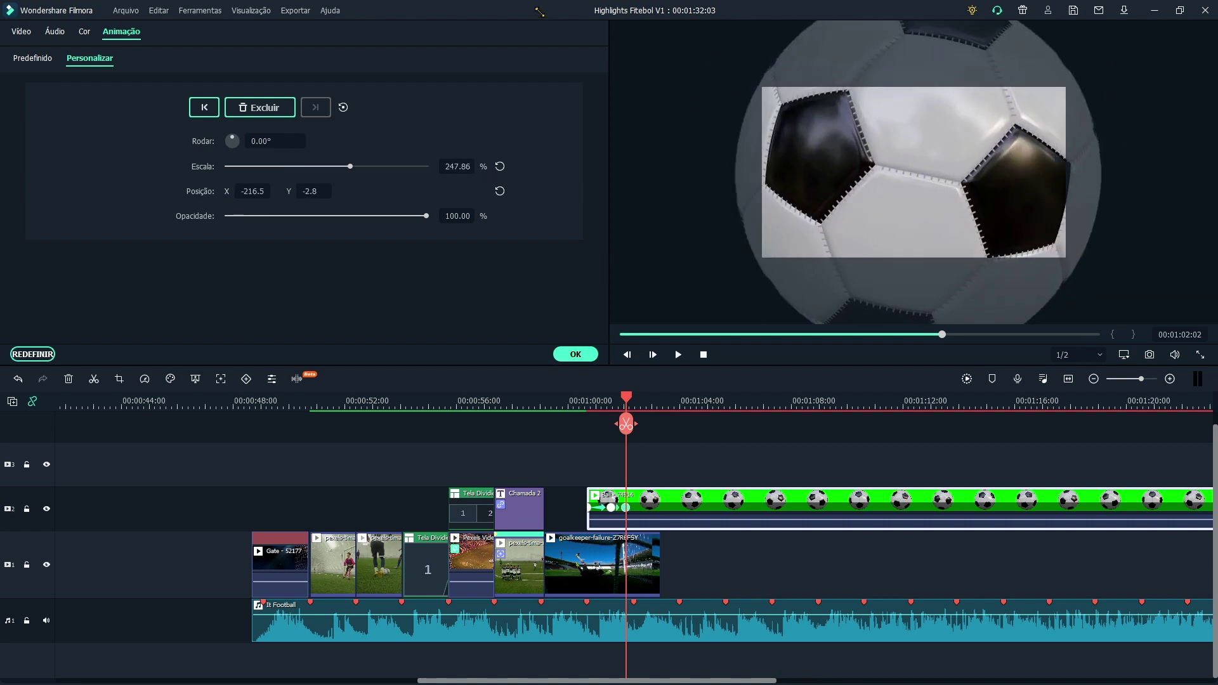
Trim the goalkeeper clip's end to the keyframe where the ball fills the frame and place Seguindo a bola directly after it
{"action": "left_click_drag", "start_coordinate": [659, 562], "coordinate": [626, 560]}
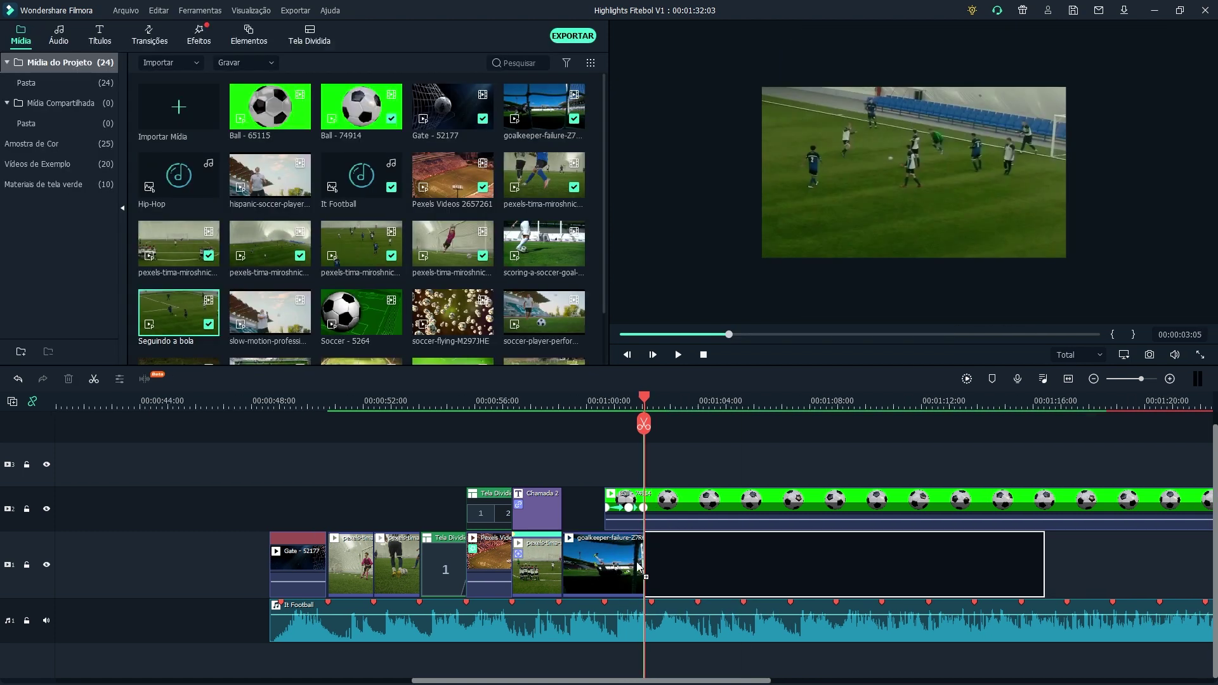
{"action": "left_click_drag", "start_coordinate": [645, 404], "coordinate": [665, 409]}
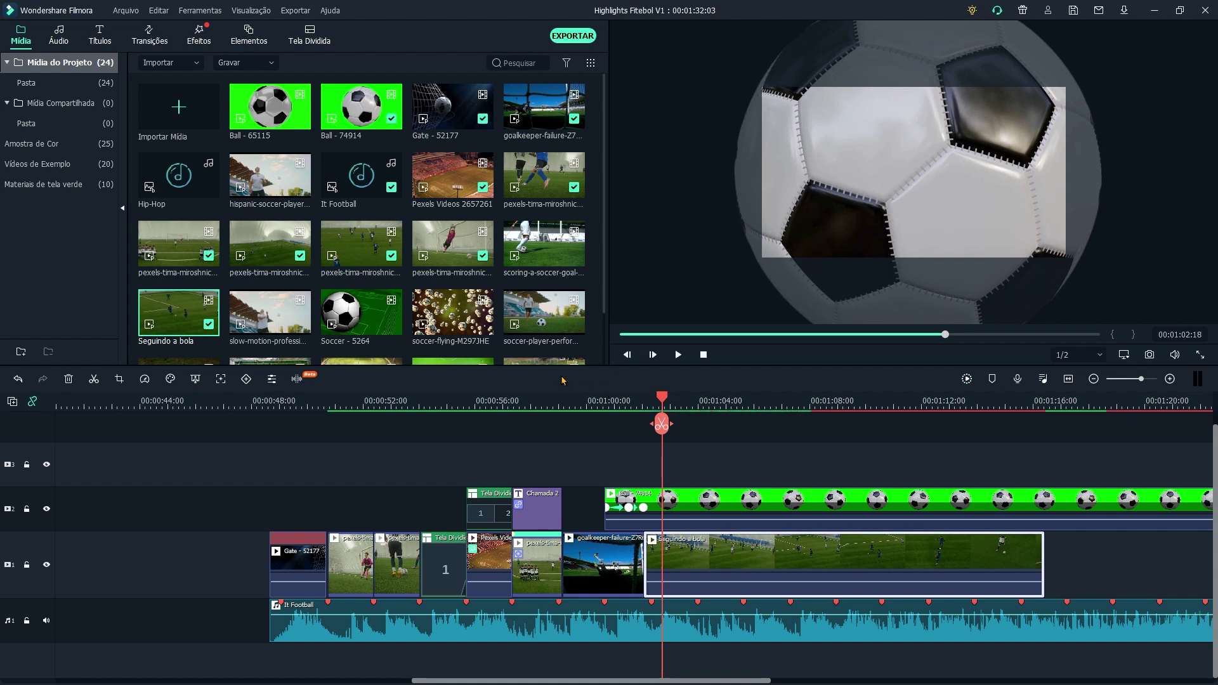
Add a ball keyframe at 00:01:02:18 with the scale reduced to 94.86%, and play the clip briefly
{"action": "double_click", "coordinate": [679, 500]}
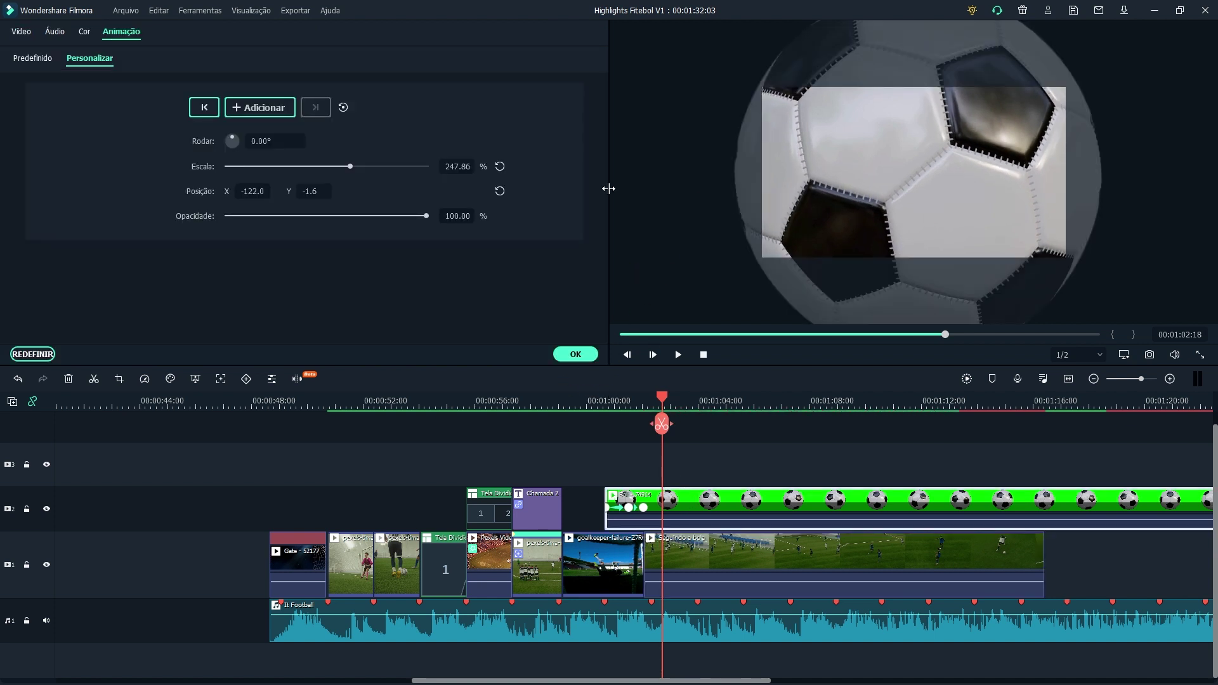
{"action": "left_click", "coordinate": [274, 113]}
{"action": "left_click_drag", "start_coordinate": [455, 168], "coordinate": [415, 168]}
{"action": "key", "text": "space"}
{"action": "key", "text": "space"}
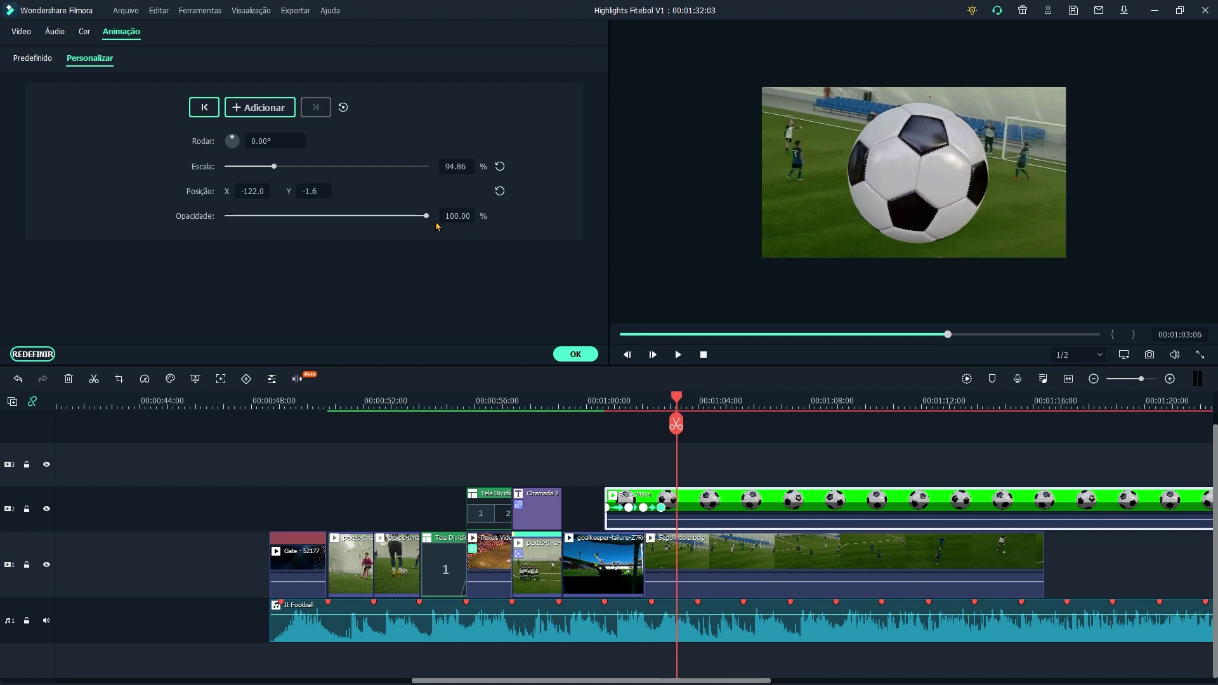
At 00:01:03:06, move the ball out past the frame's left edge to X -542.0, Y -1.6 and play the clip
{"action": "left_click_drag", "start_coordinate": [917, 172], "coordinate": [666, 171]}
{"action": "left_click", "coordinate": [677, 354]}
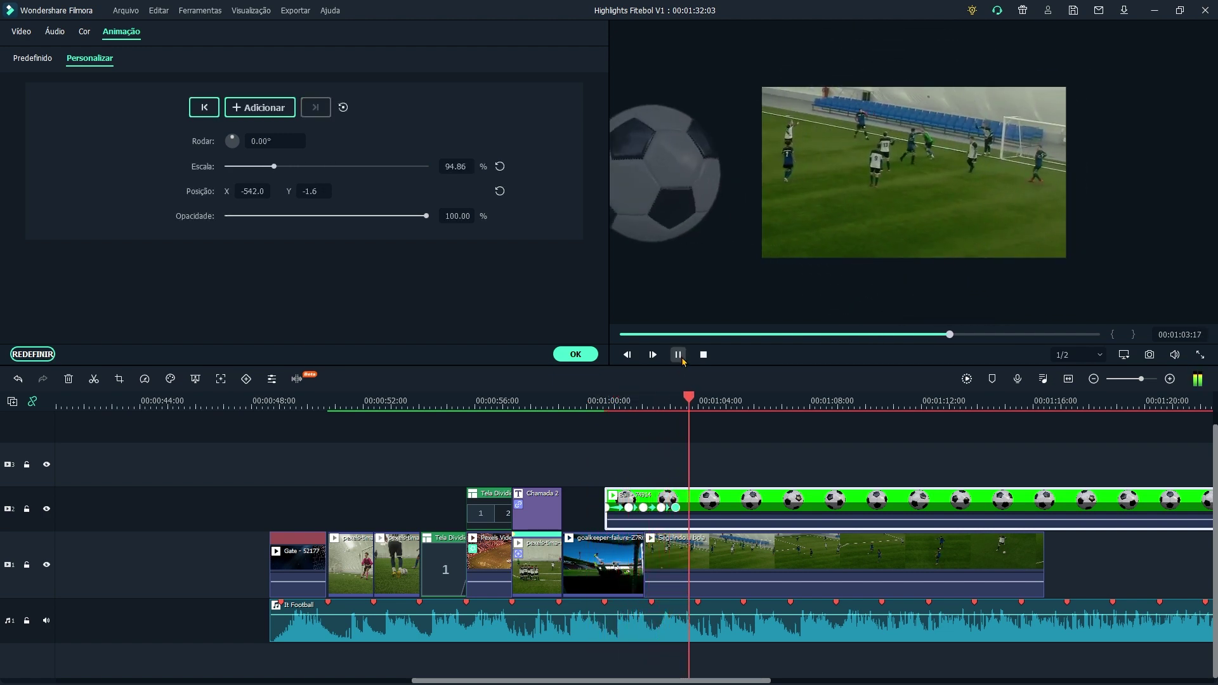
{"action": "key", "text": "space"}
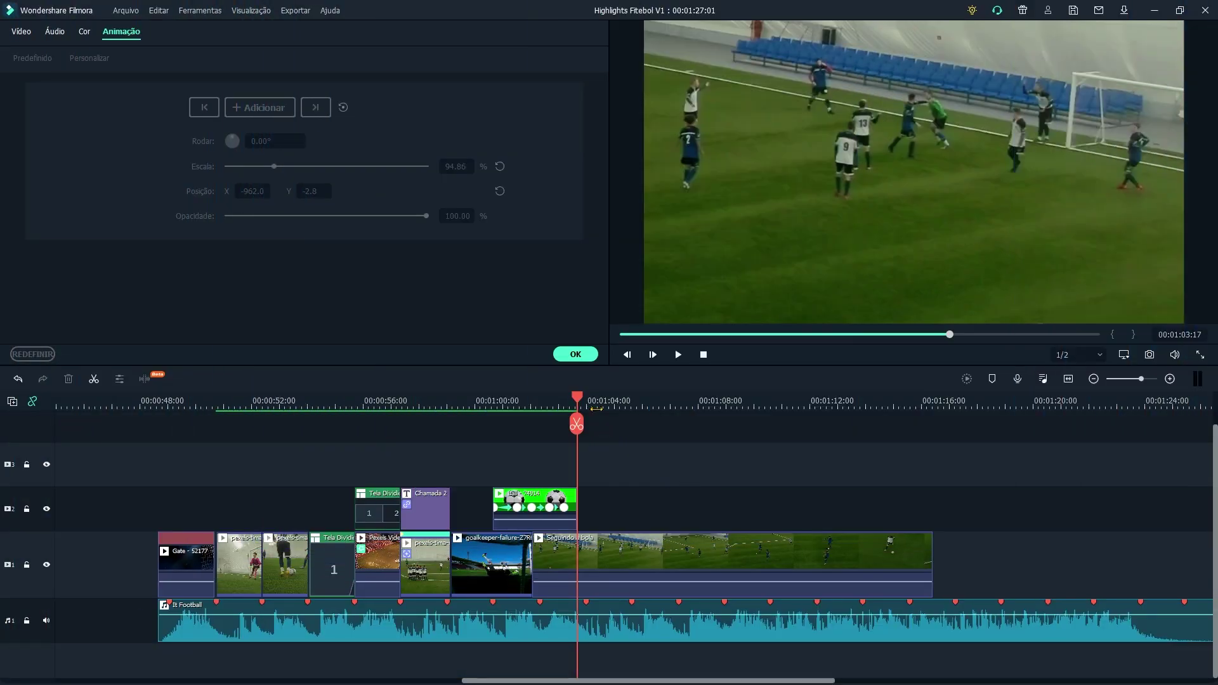
Add a custom animation keyframe to the Seguindo a bola clip at 00:01:04:23, keeping the scale at 100%
{"action": "left_click_drag", "start_coordinate": [585, 403], "coordinate": [615, 482]}
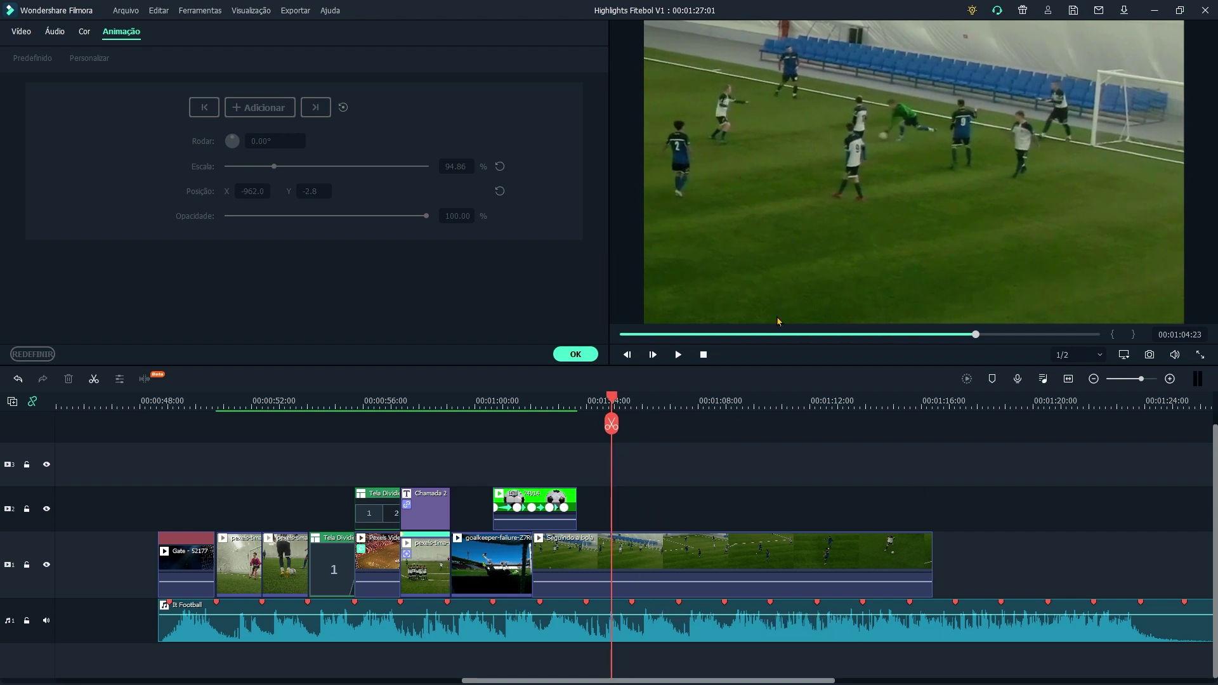
{"action": "left_click", "coordinate": [661, 562]}
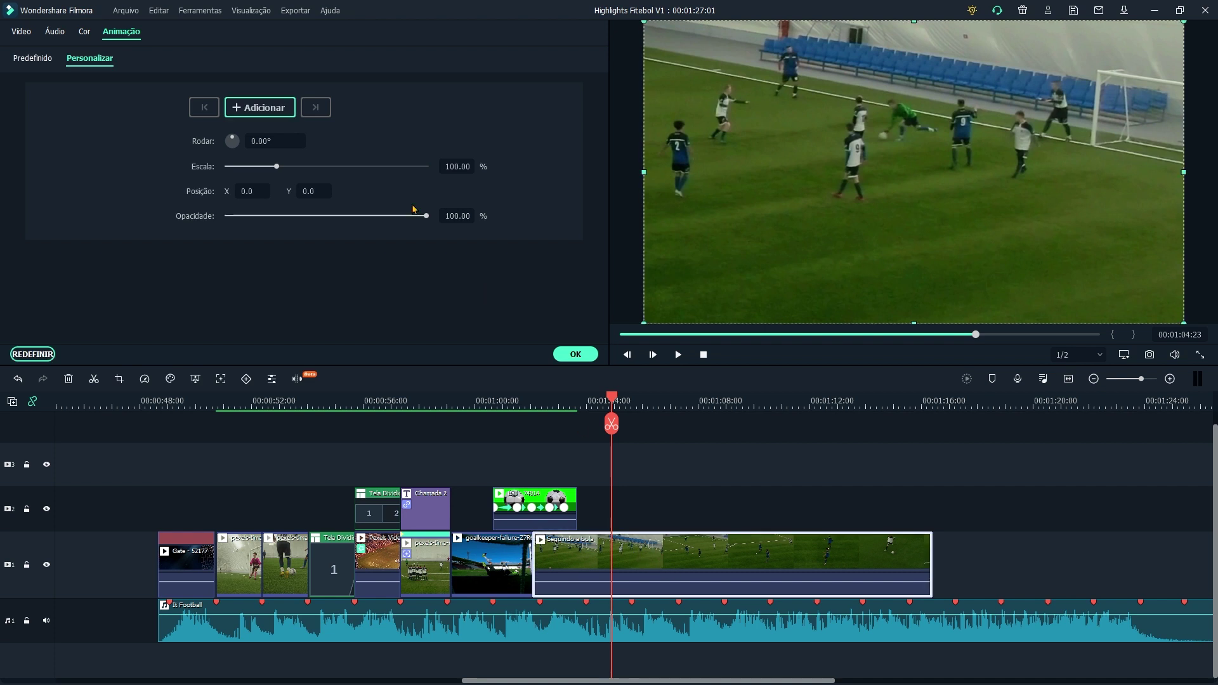
{"action": "left_click", "coordinate": [267, 110]}
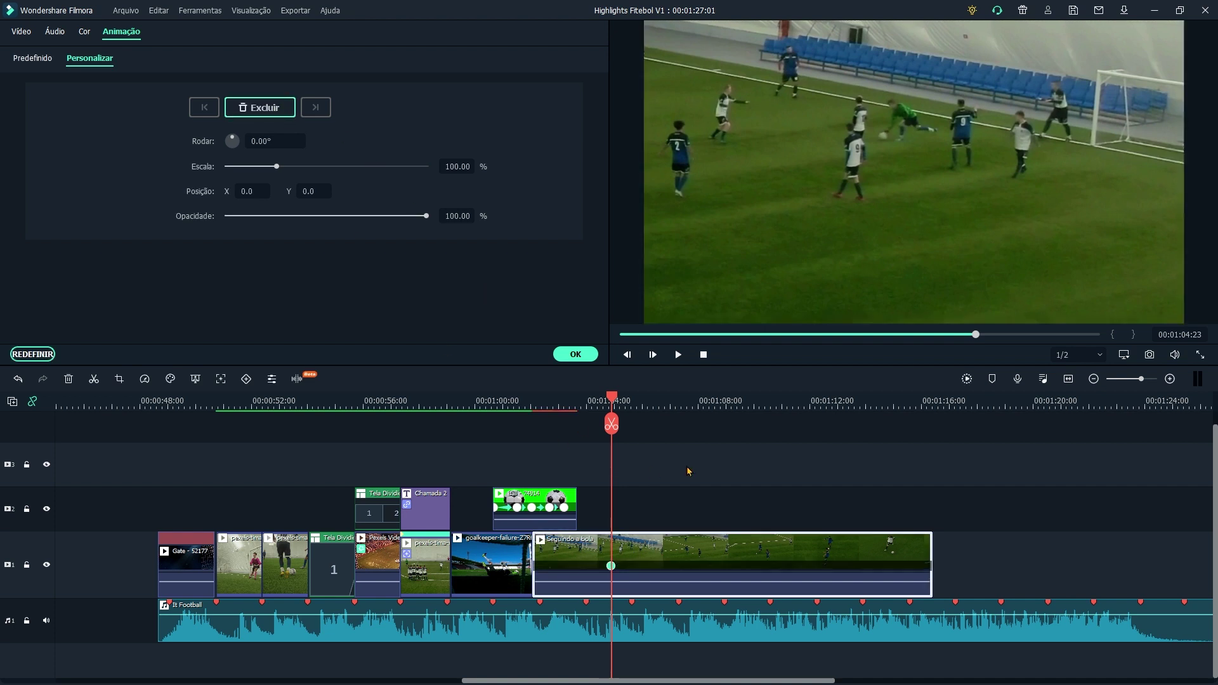
Add a keyframe to Seguindo a bola at 00:01:07:05 with scale 124% and position X 39.0, Y 37.0, centring the ball
{"action": "left_click_drag", "start_coordinate": [614, 401], "coordinate": [678, 418]}
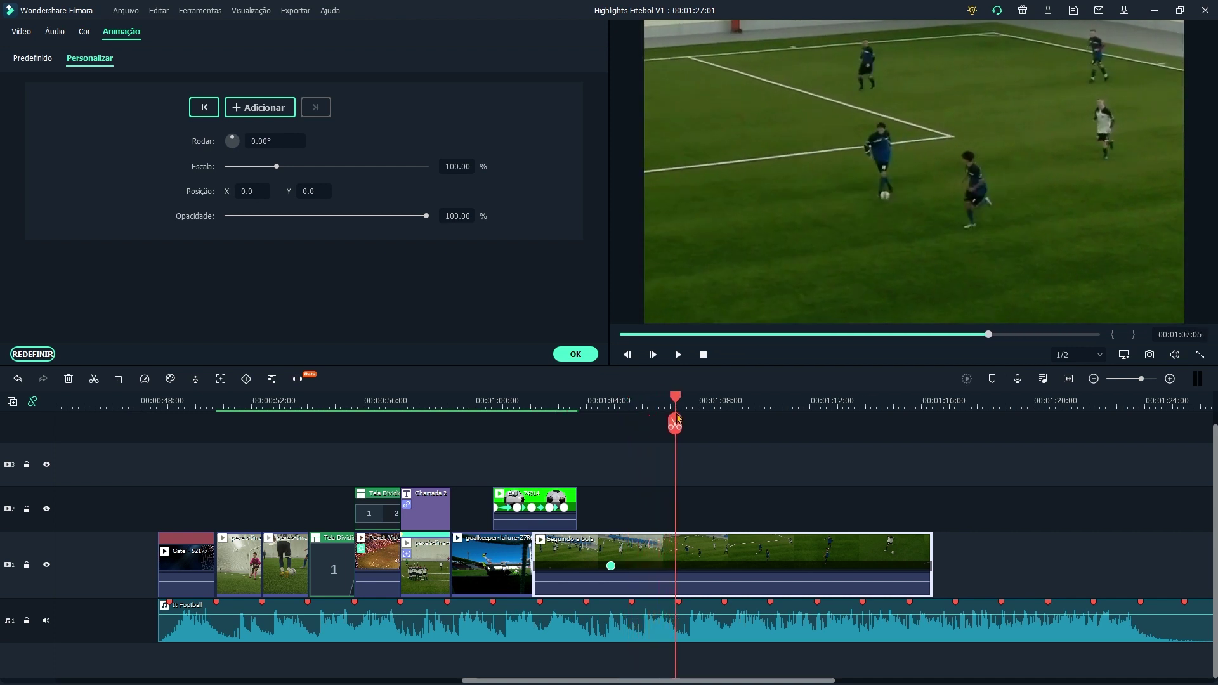
{"action": "left_click", "coordinate": [260, 110]}
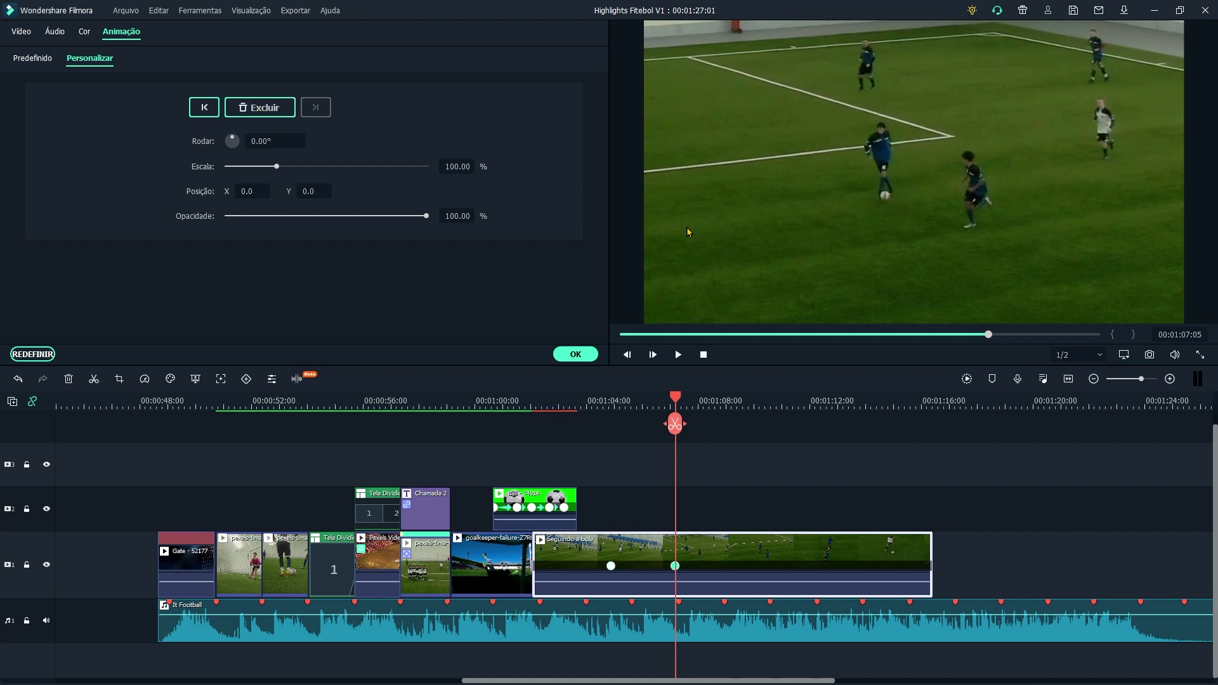
{"action": "scroll", "coordinate": [456, 167], "scroll_direction": "up", "scroll_amount": 20}
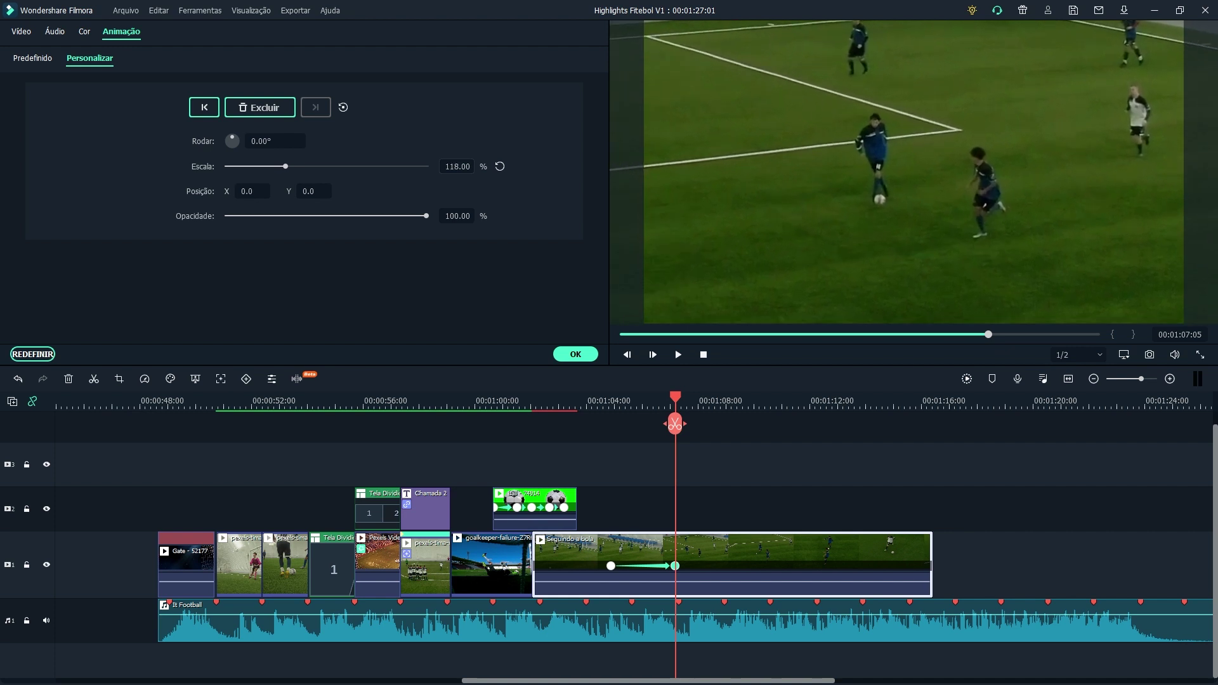
{"action": "left_click_drag", "start_coordinate": [888, 190], "coordinate": [912, 172]}
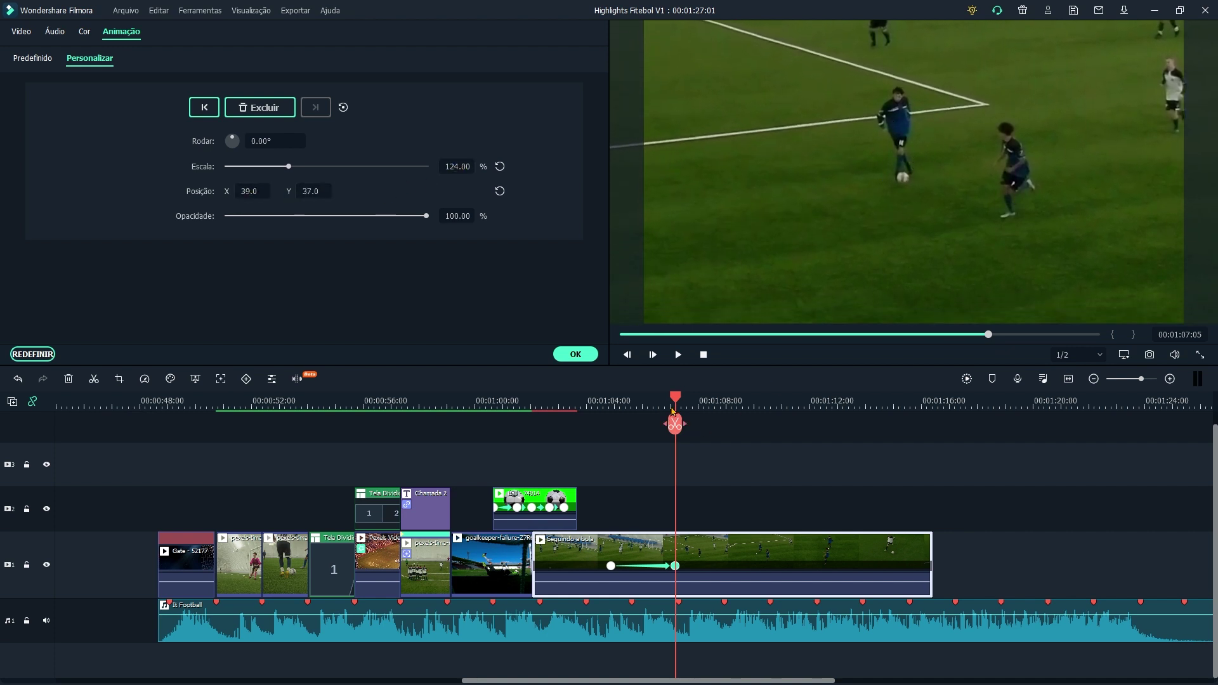
At 00:01:12:01, reposition the Seguindo a bola picture to X -79.1, Y -56.2 to bring the ball to the centre
{"action": "left_click_drag", "start_coordinate": [680, 399], "coordinate": [813, 436]}
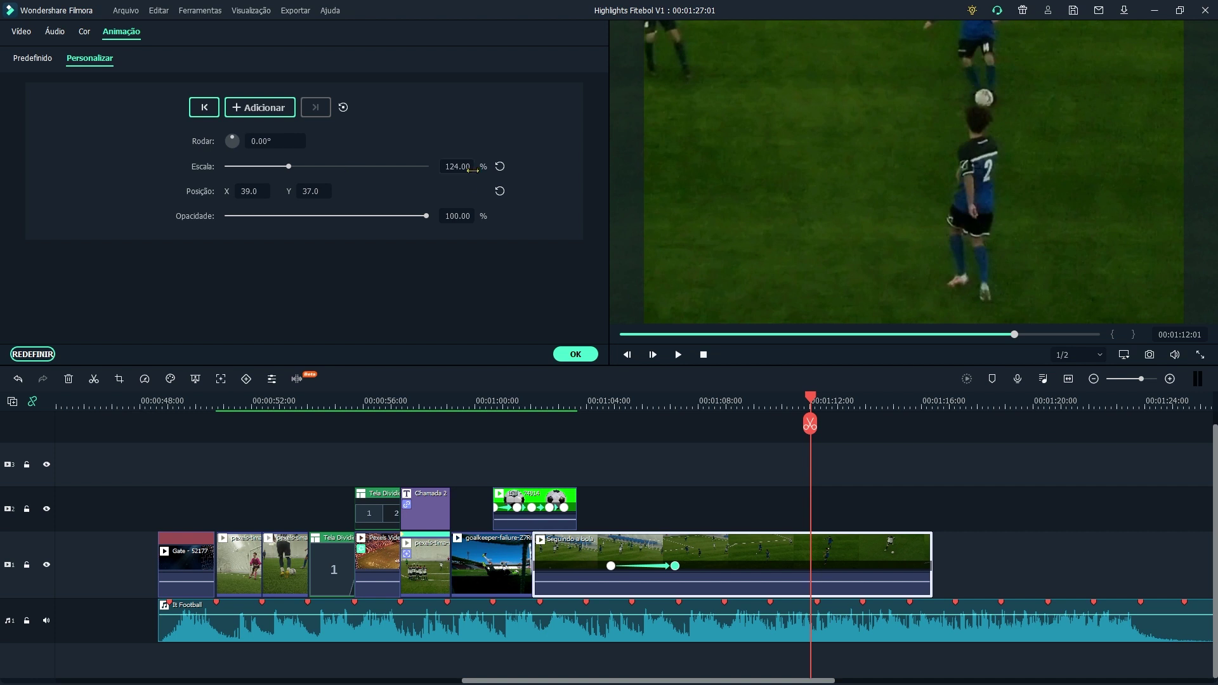
{"action": "left_click_drag", "start_coordinate": [897, 125], "coordinate": [825, 182]}
Add a keyframe at 00:01:13:19 with scale 113% and position X 12.0, Y 0.9, and play the ball-following animation from 00:01:03:20
{"action": "left_click_drag", "start_coordinate": [811, 399], "coordinate": [862, 410]}
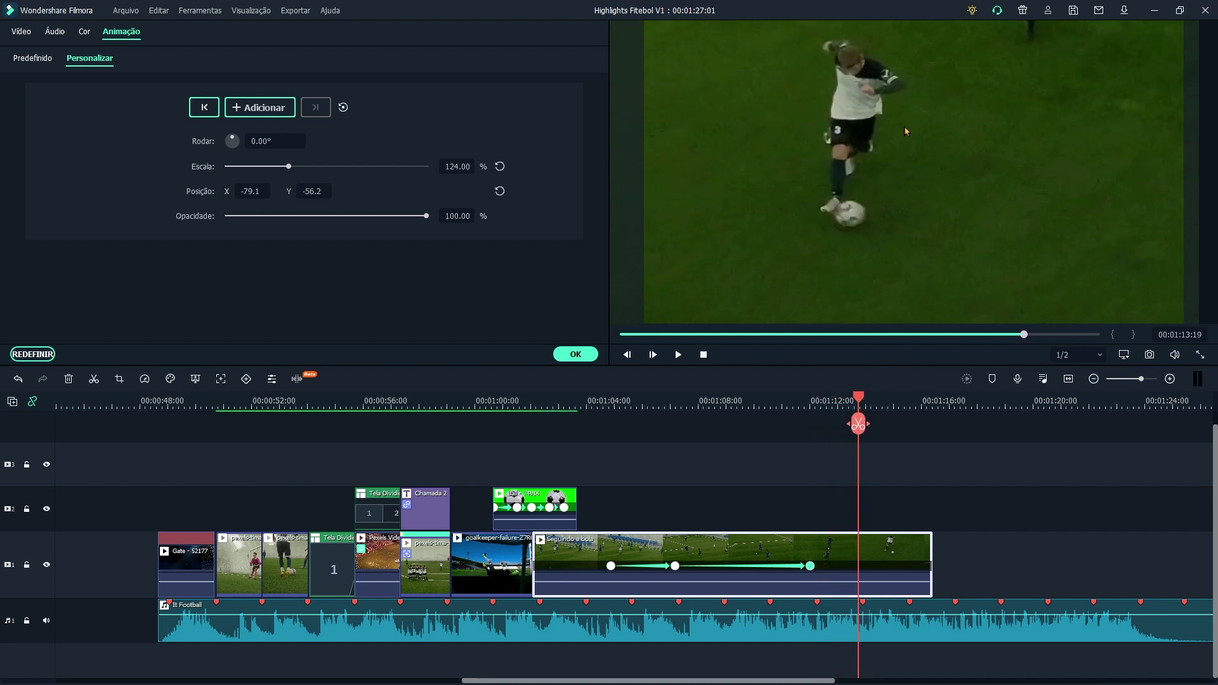
{"action": "left_click", "coordinate": [280, 113]}
{"action": "left_click_drag", "start_coordinate": [833, 239], "coordinate": [892, 205]}
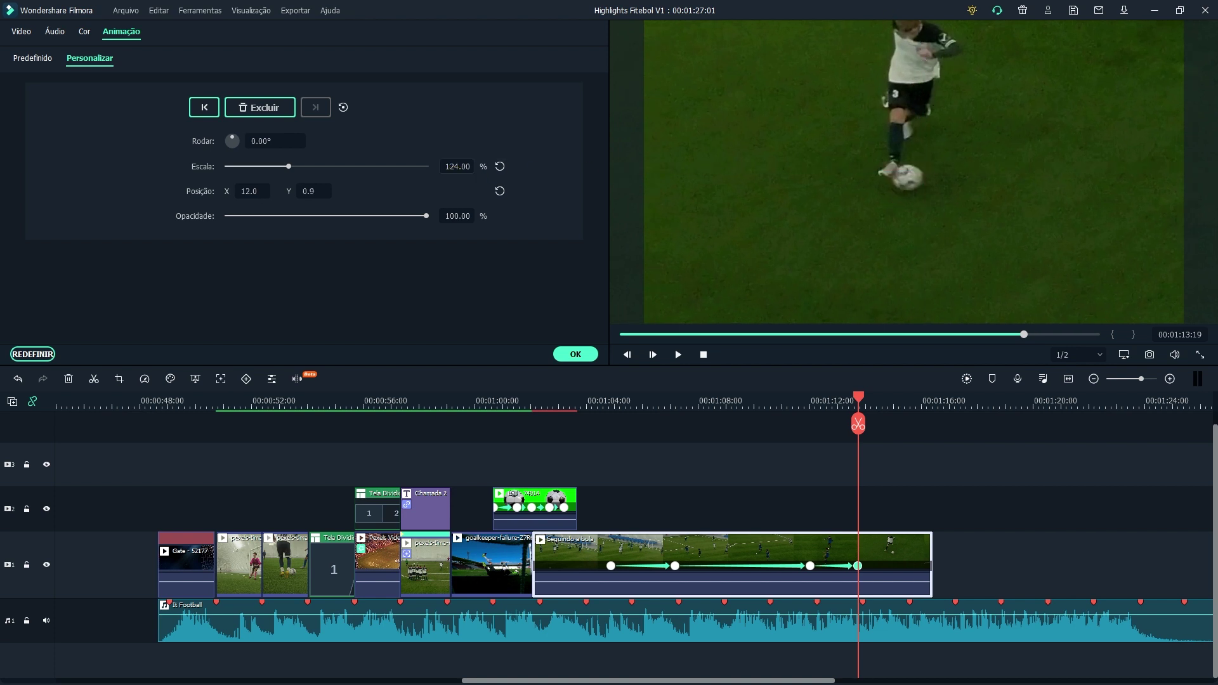
{"action": "scroll", "coordinate": [914, 171], "scroll_direction": "down", "scroll_amount": 2}
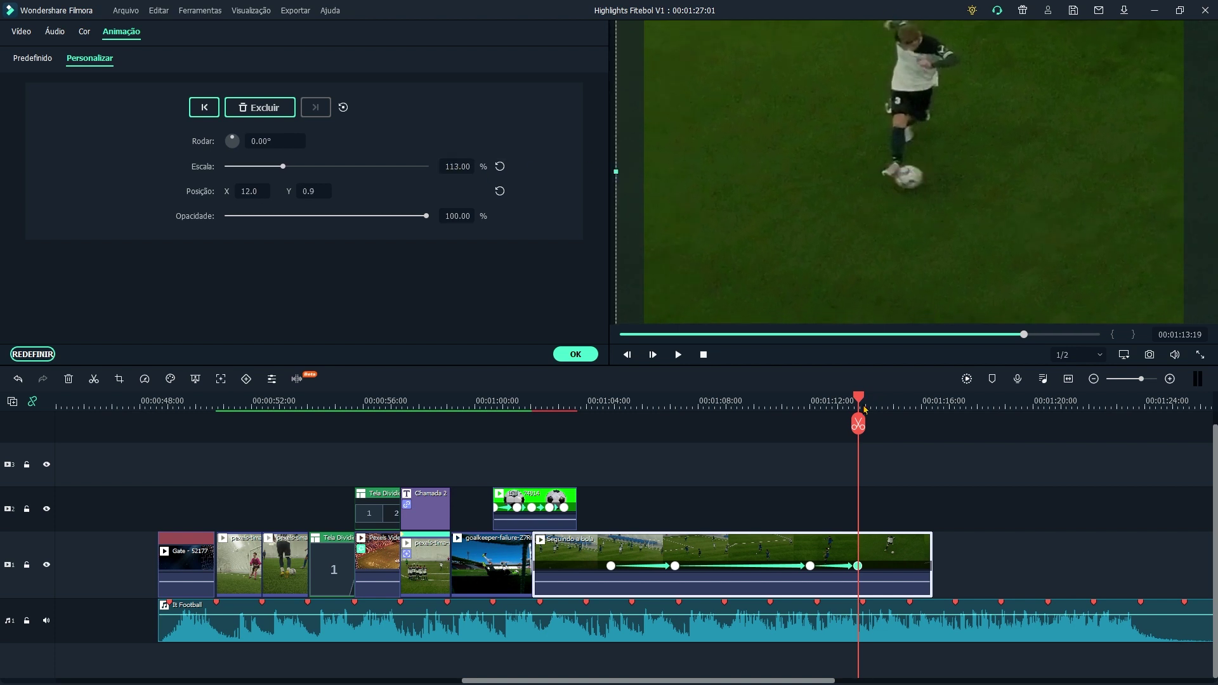
{"action": "left_click_drag", "start_coordinate": [864, 409], "coordinate": [583, 411]}
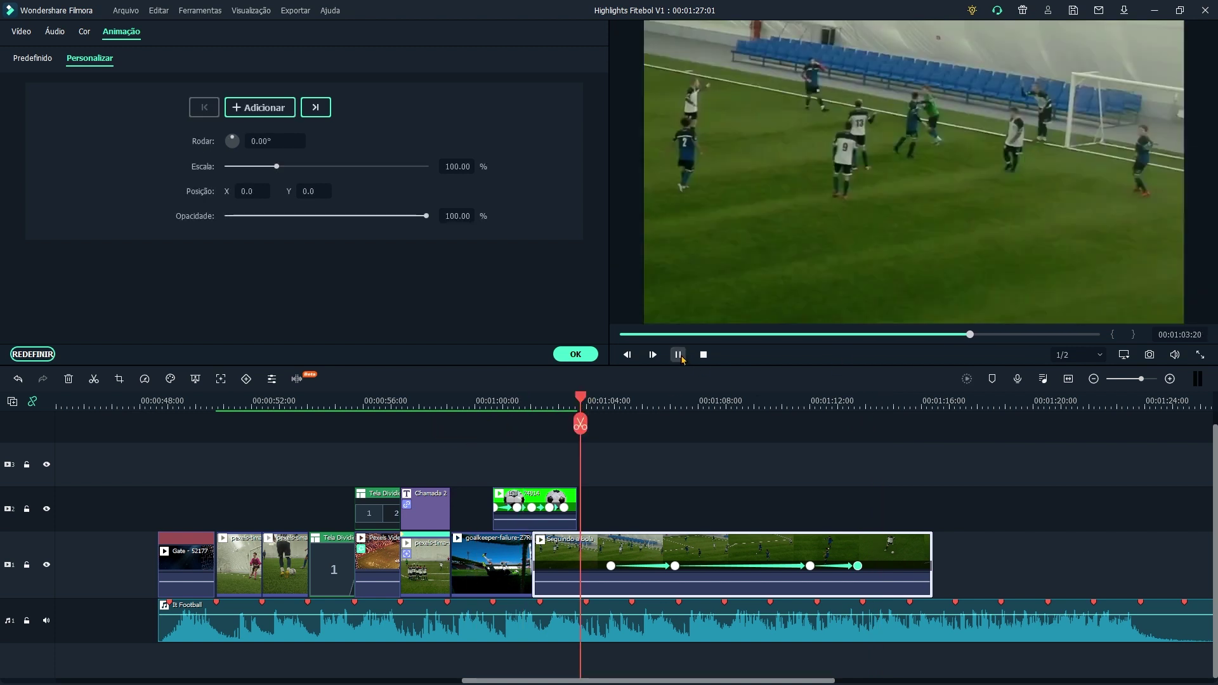
{"action": "left_click", "coordinate": [679, 355]}
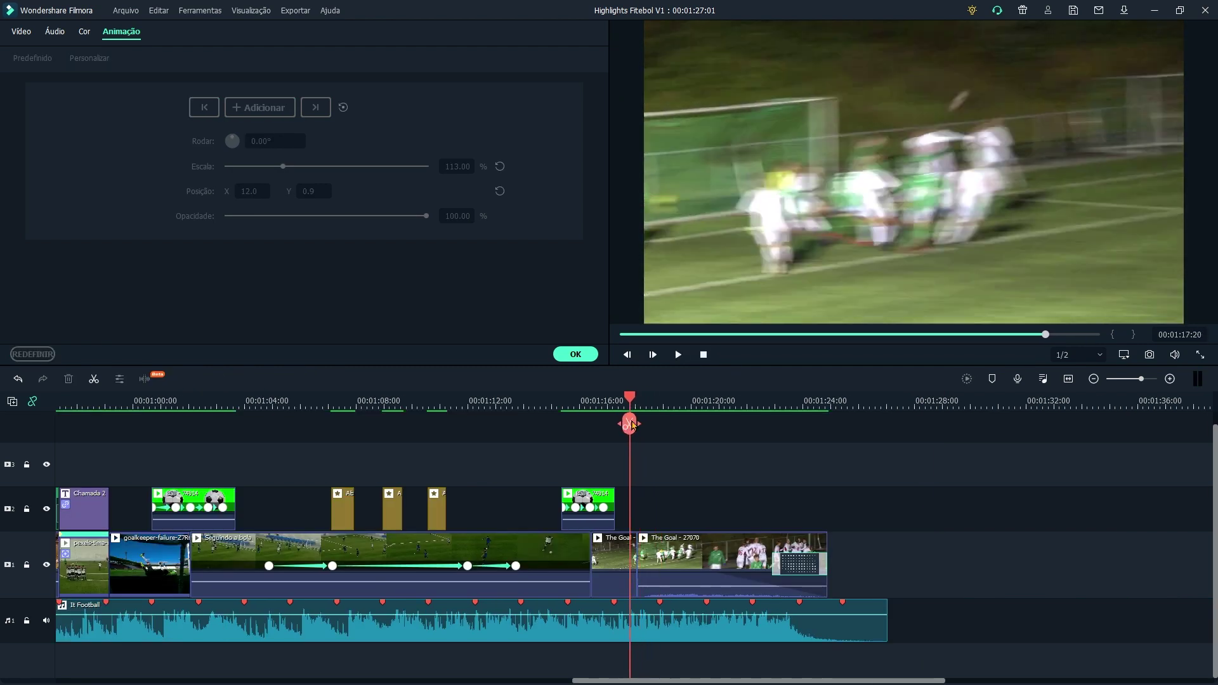
Lower the volume of the It Football music to -20.88 dB and move through the celebration in The Goal - 27070 to 00:01:21:16
{"action": "left_click_drag", "start_coordinate": [631, 435], "coordinate": [697, 435]}
{"action": "mouse_move", "coordinate": [768, 587]}
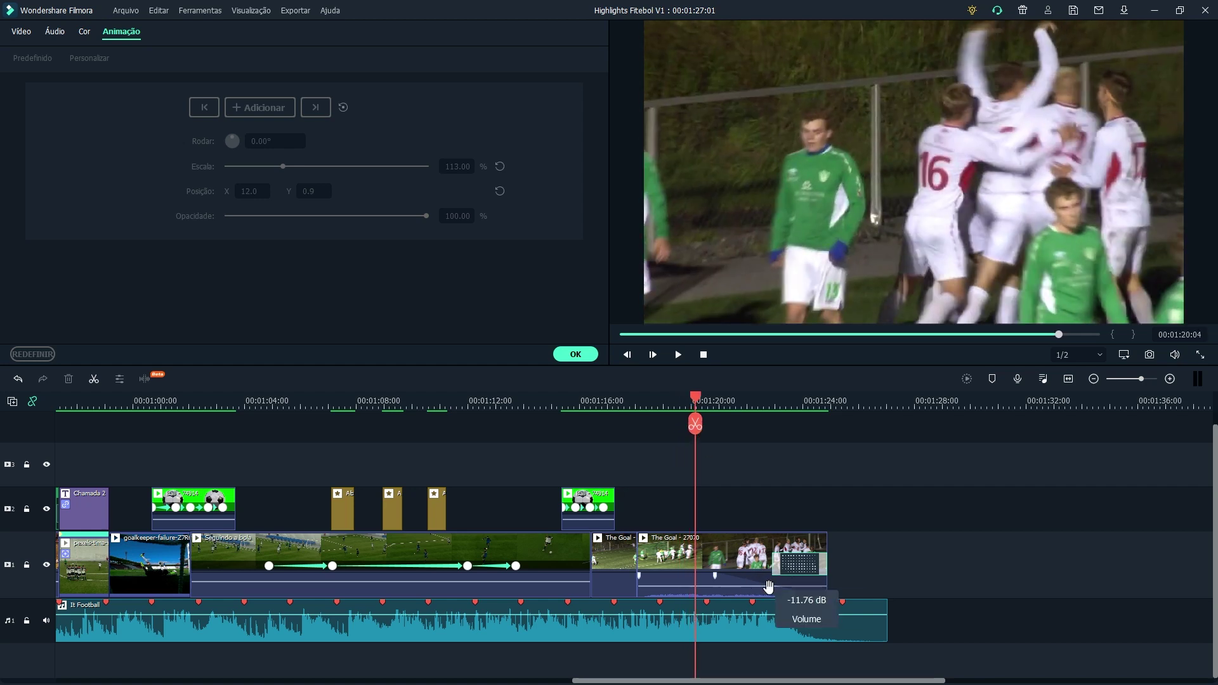
{"action": "left_click", "coordinate": [593, 629]}
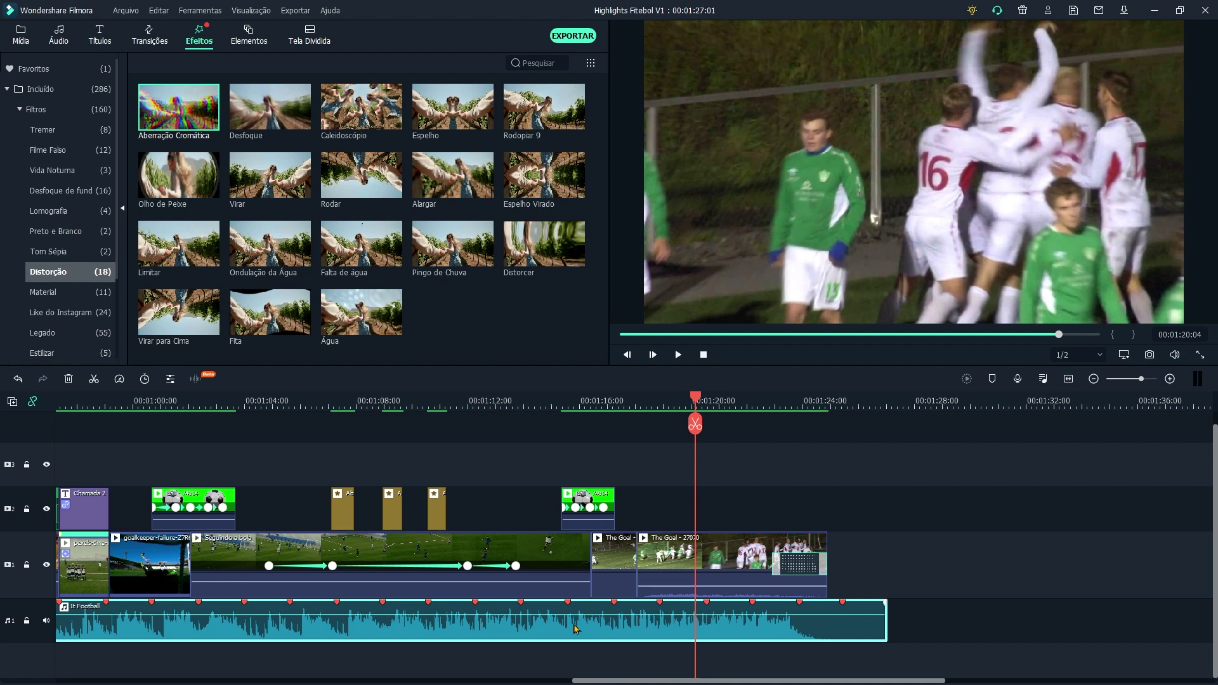
{"action": "double_click", "coordinate": [626, 627]}
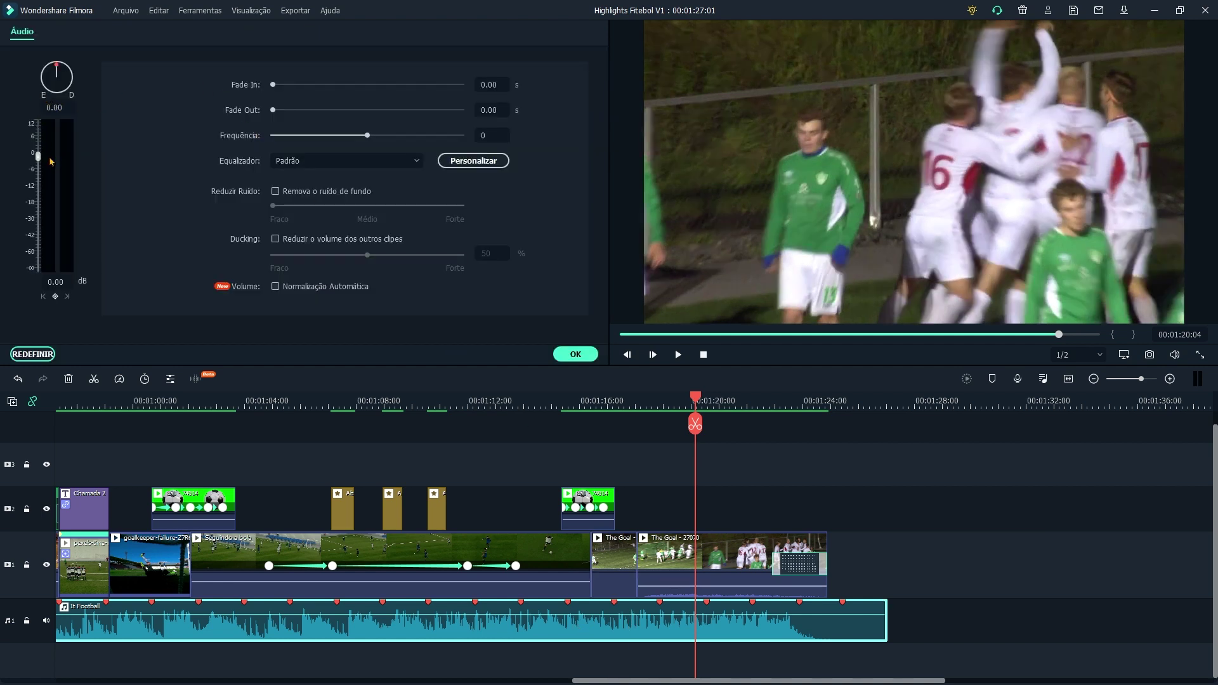
{"action": "left_click_drag", "start_coordinate": [40, 158], "coordinate": [39, 214]}
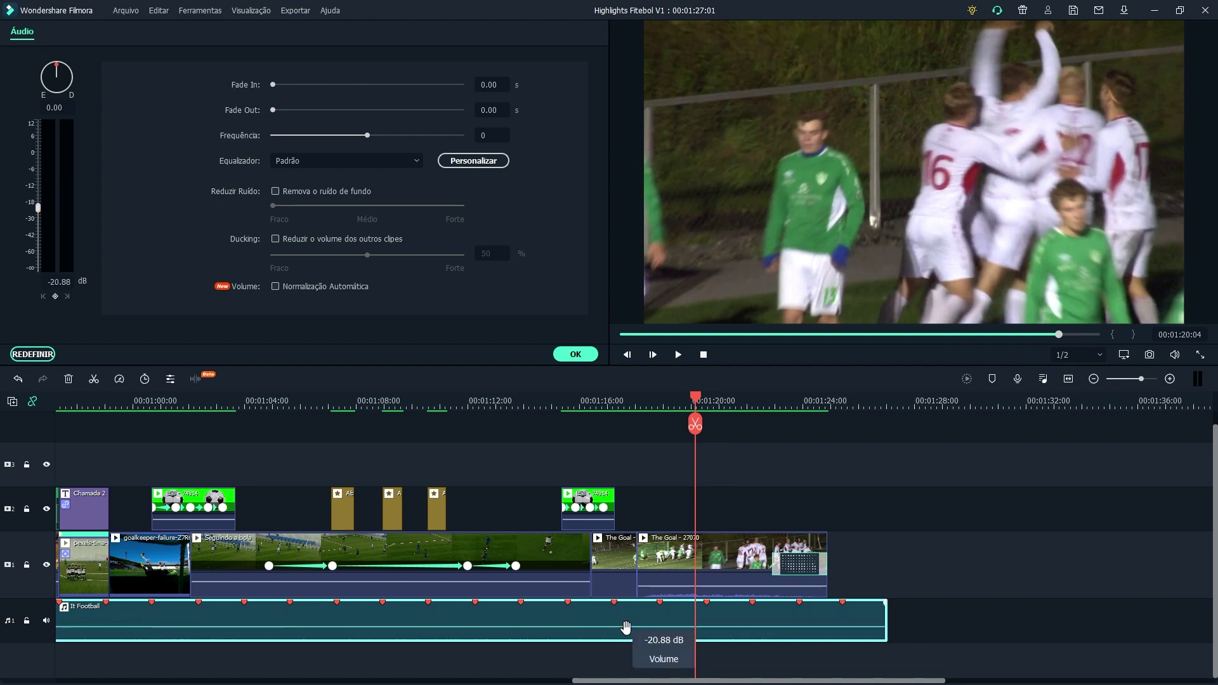
{"action": "left_click_drag", "start_coordinate": [696, 398], "coordinate": [737, 424]}
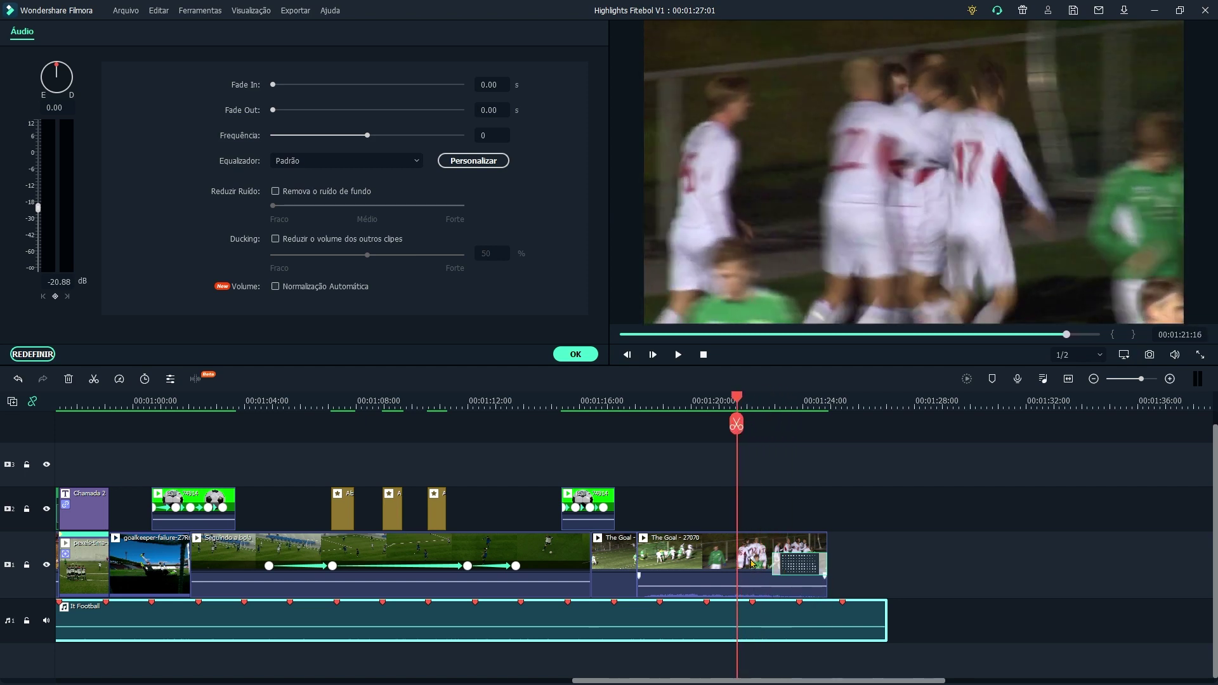
Set The Goal - 27070 celebration clip's audio volume to -11.76 dB with a 0.53 s fade-out
{"action": "left_click", "coordinate": [752, 551]}
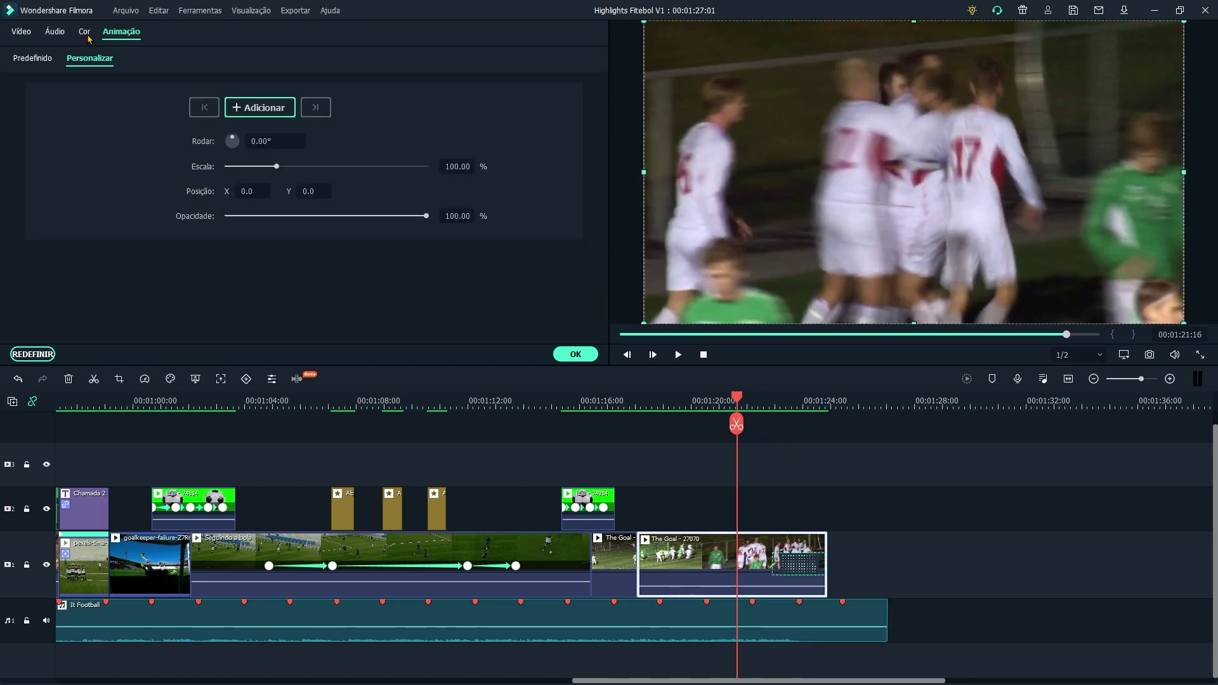
{"action": "left_click", "coordinate": [55, 33]}
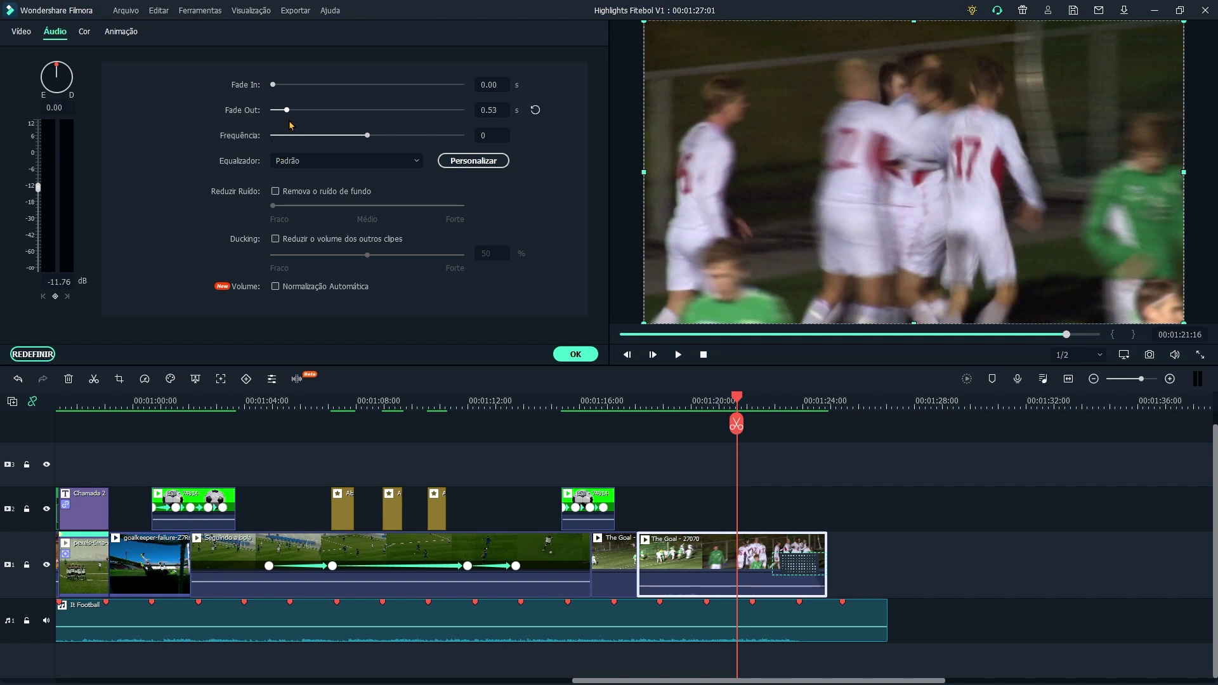
{"action": "mouse_move", "coordinate": [307, 133]}
{"action": "left_mouse_down"}
{"action": "mouse_move", "coordinate": [466, 153]}
{"action": "mouse_move", "coordinate": [298, 146]}
{"action": "left_mouse_up"}
{"action": "left_click_drag", "start_coordinate": [740, 401], "coordinate": [837, 445]}
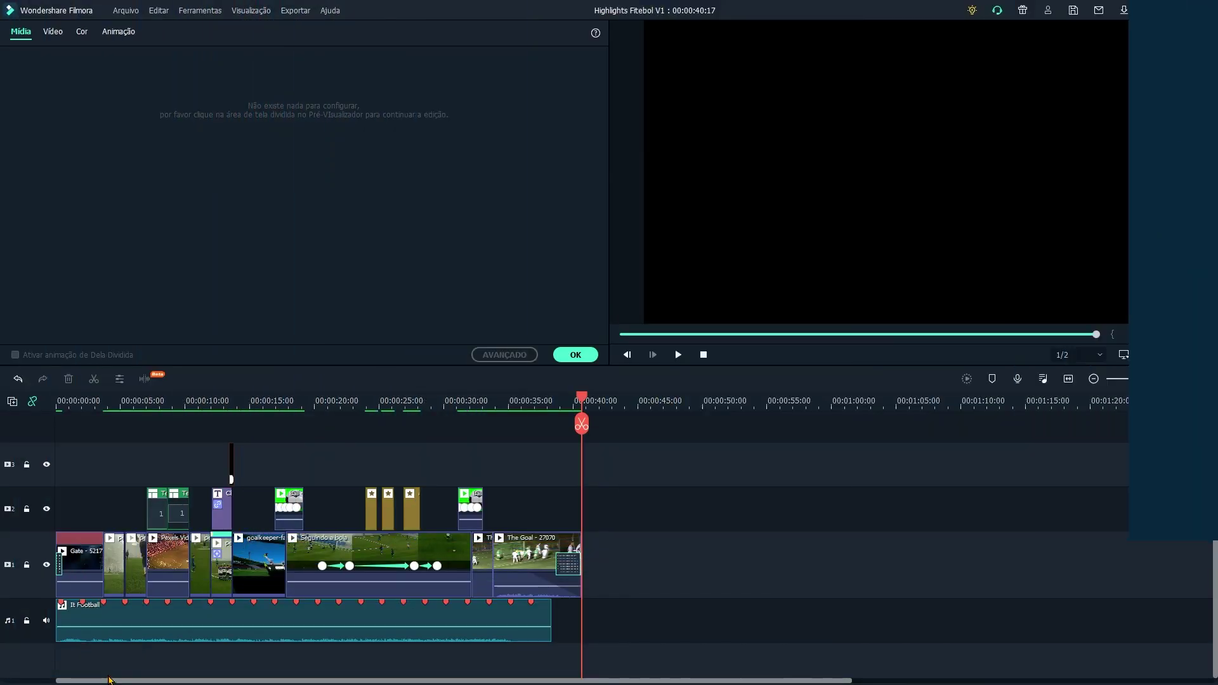
Add another copy of Seguindo a bola to the main track beyond the finished edit and move the playhead to 00:00:50:13
{"action": "left_click", "coordinate": [563, 359]}
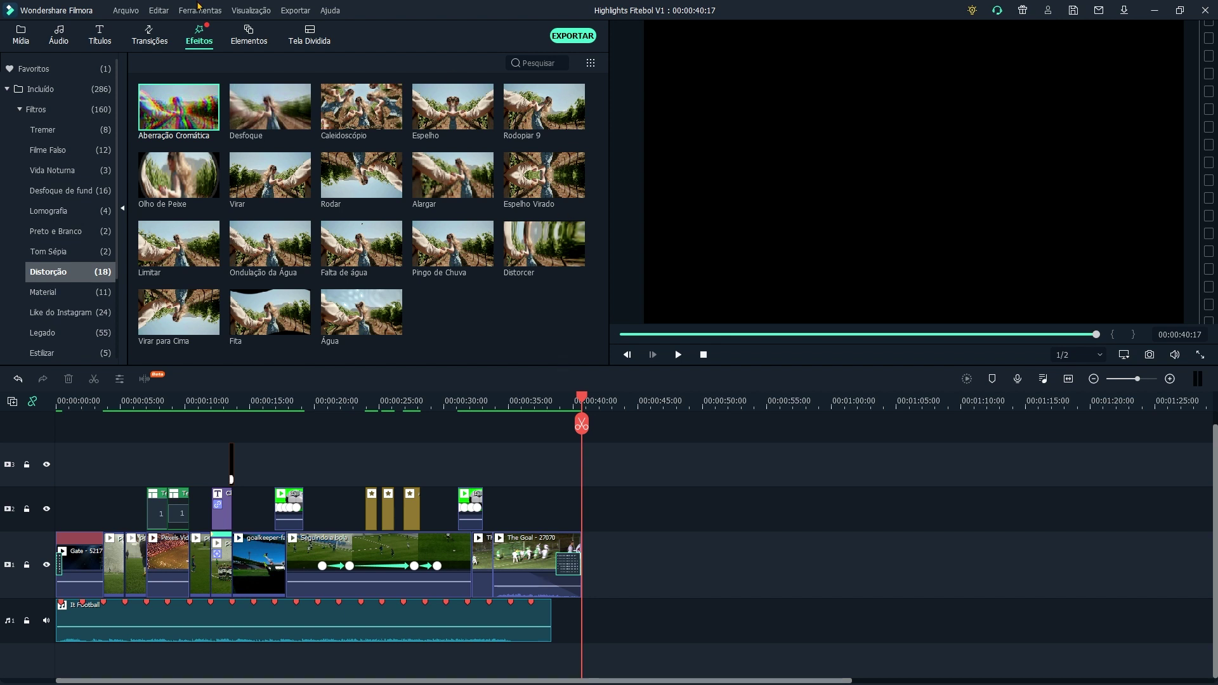
{"action": "left_click", "coordinate": [21, 37]}
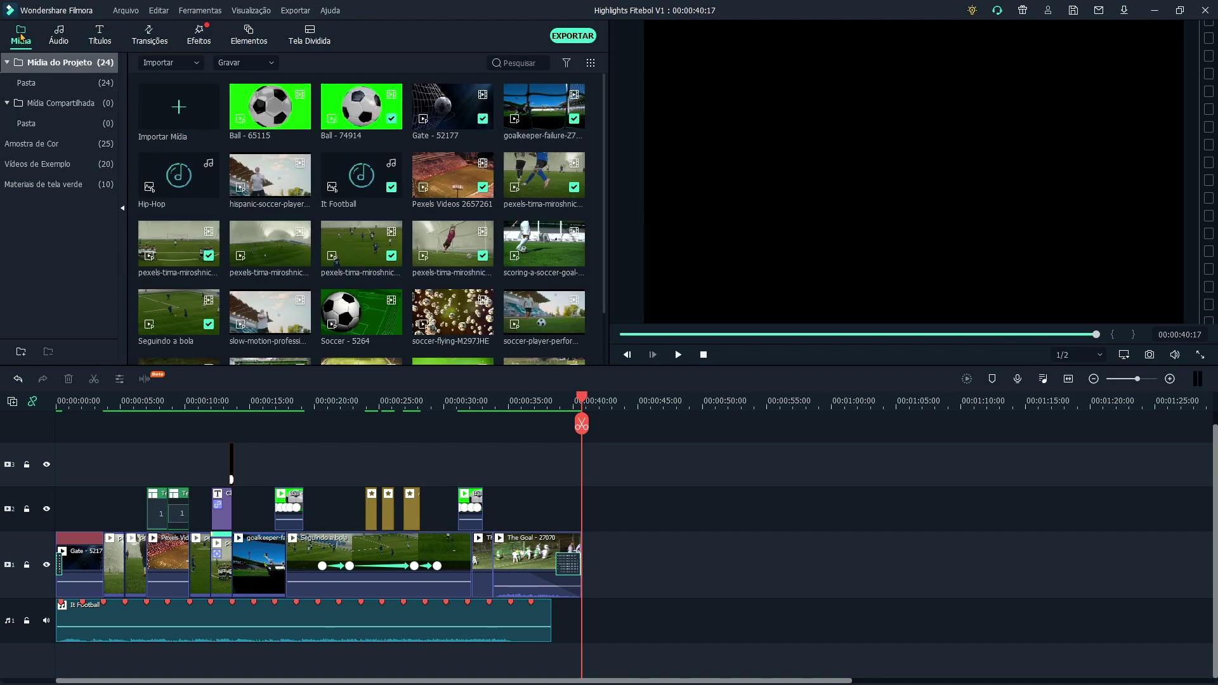
{"action": "scroll", "coordinate": [605, 263], "scroll_direction": "down", "scroll_amount": 2}
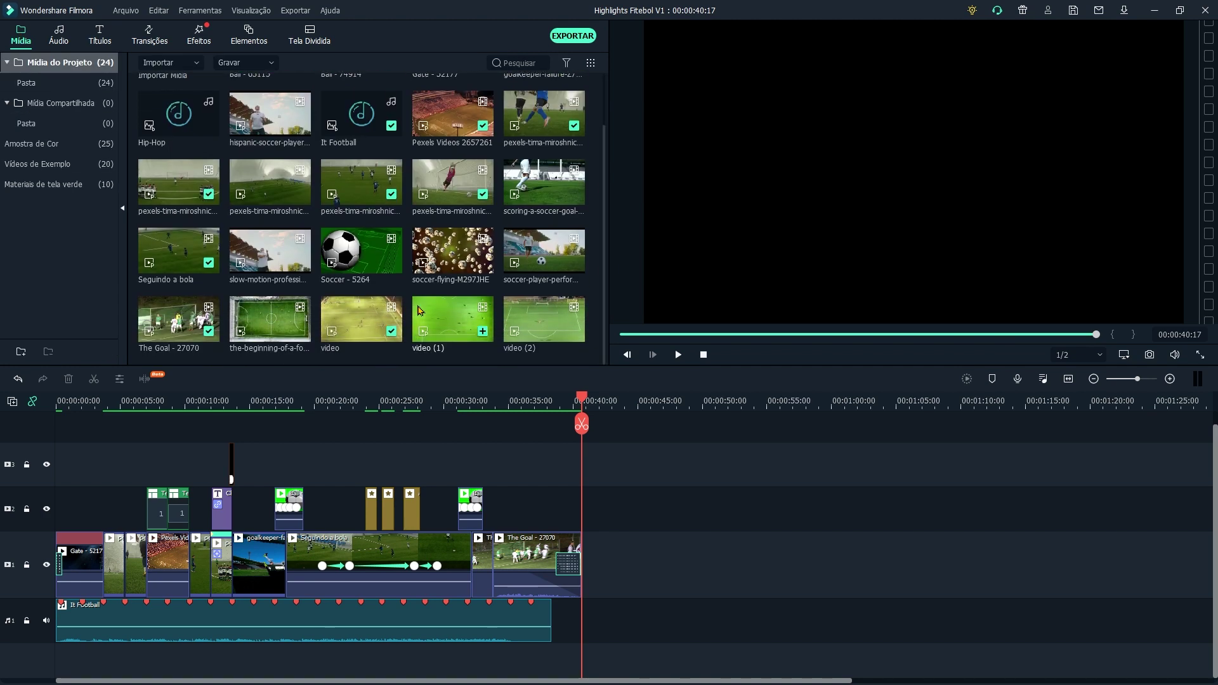
{"action": "left_click_drag", "start_coordinate": [179, 251], "coordinate": [645, 571]}
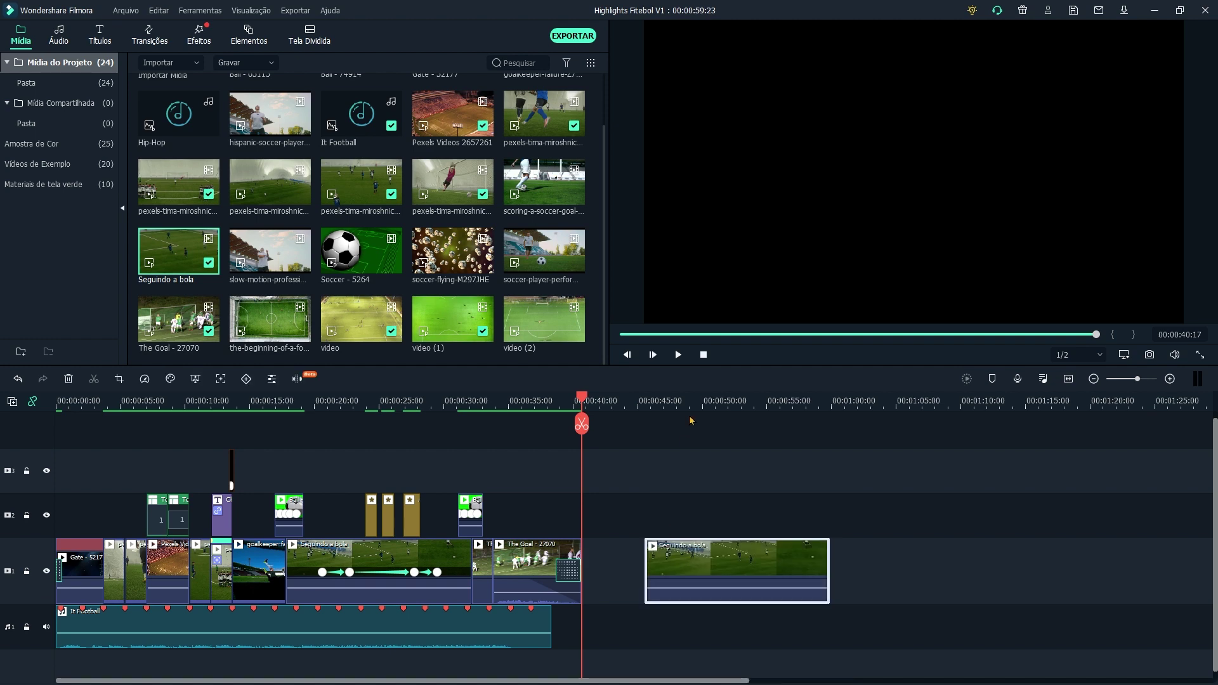
{"action": "left_click_drag", "start_coordinate": [582, 424], "coordinate": [709, 453]}
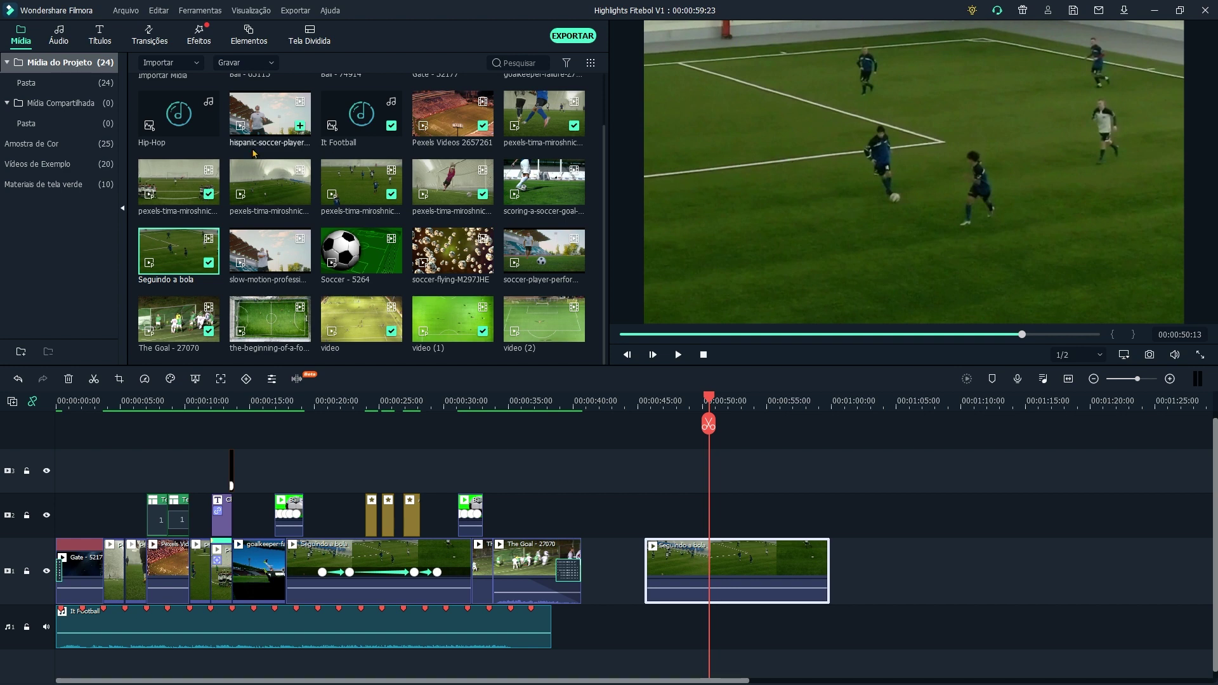
Place the Vermelho colour sample above Seguindo a bola from 00:00:50:13 and extend it to the clip's end at 00:00:59:23
{"action": "left_click", "coordinate": [26, 30]}
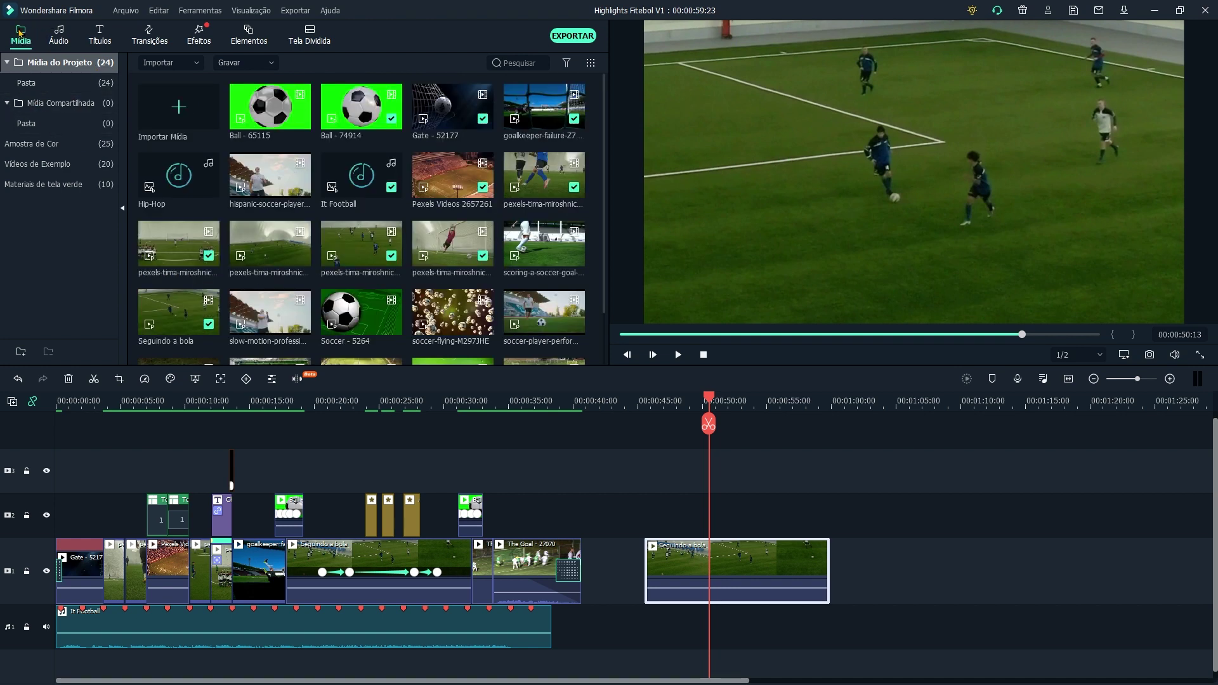
{"action": "left_click", "coordinate": [34, 144]}
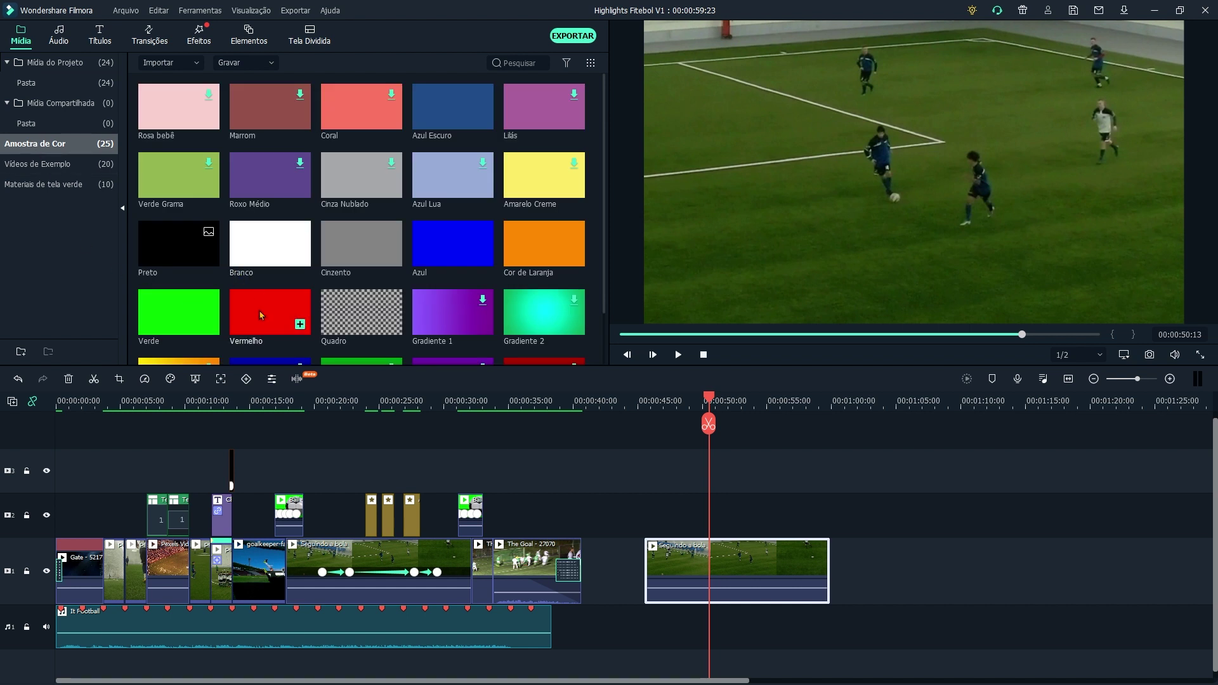
{"action": "left_click_drag", "start_coordinate": [265, 321], "coordinate": [828, 562]}
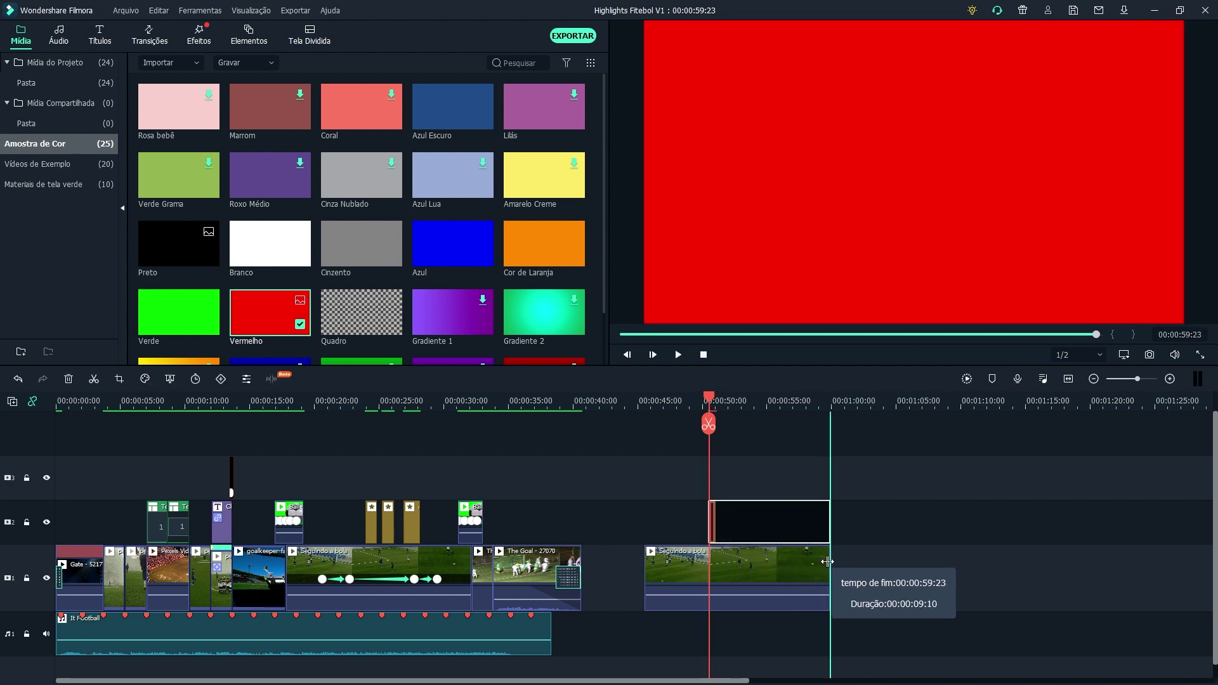
Shrink the Vermelho colour to about half the frame width, tilt it slightly, and position its upper corner at the ball carrier's feet
{"action": "double_click", "coordinate": [747, 526]}
{"action": "left_click_drag", "start_coordinate": [643, 21], "coordinate": [880, 236]}
{"action": "left_click_drag", "start_coordinate": [992, 115], "coordinate": [790, 180]}
{"action": "left_click_drag", "start_coordinate": [805, 135], "coordinate": [806, 135]}
{"action": "left_click_drag", "start_coordinate": [805, 222], "coordinate": [985, 279]}
{"action": "left_click_drag", "start_coordinate": [1128, 239], "coordinate": [1157, 234]}
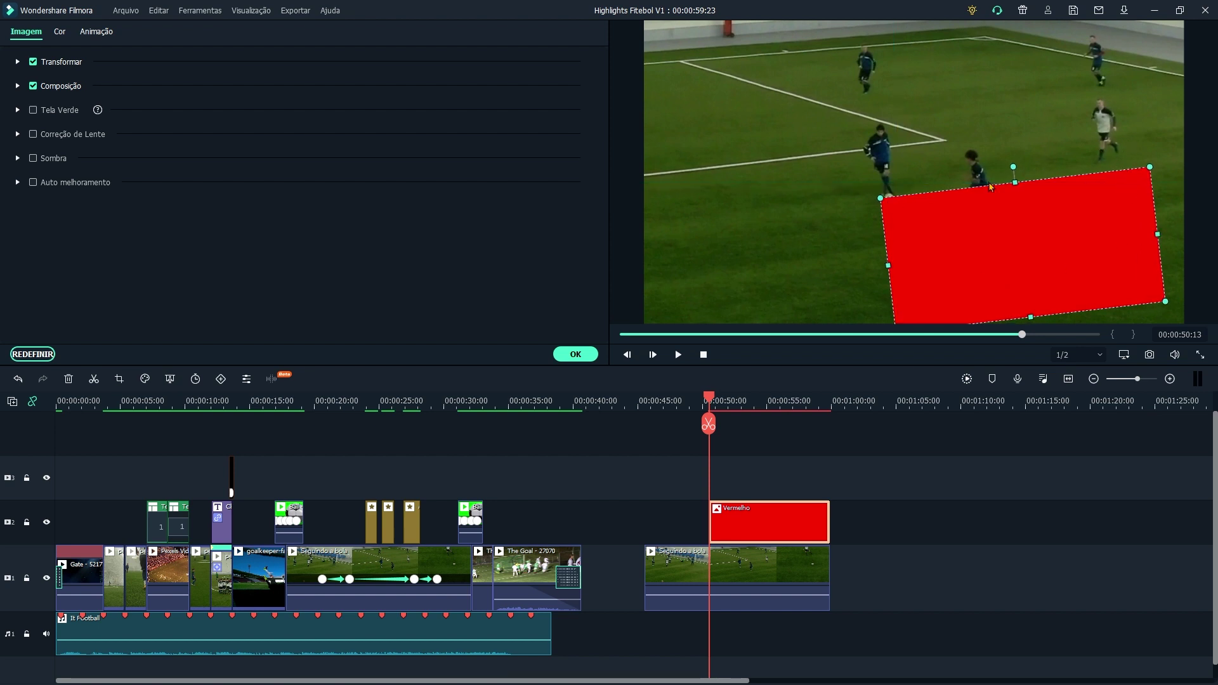
Nudge the tilted red rectangle up and flatten it into a thin line running from the ball toward the white-shirted player
{"action": "left_click_drag", "start_coordinate": [1045, 249], "coordinate": [1077, 250]}
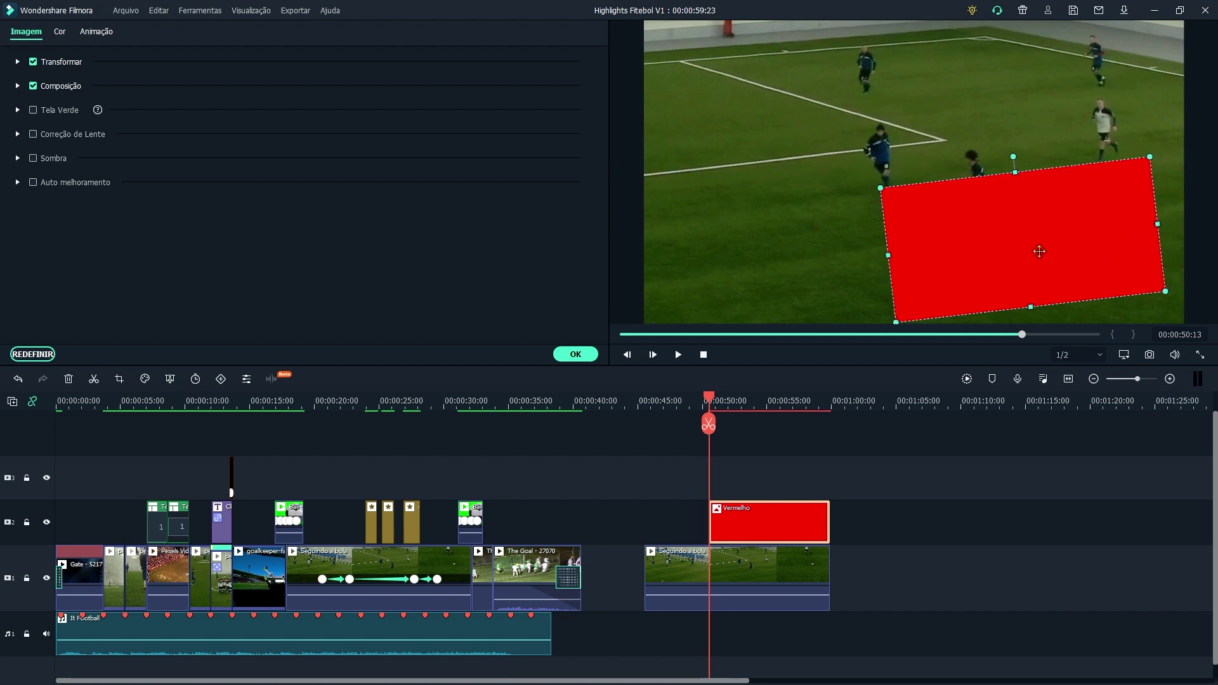
{"action": "left_click_drag", "start_coordinate": [1031, 307], "coordinate": [1015, 175]}
{"action": "left_click", "coordinate": [717, 401]}
{"action": "mouse_move", "coordinate": [722, 404]}
{"action": "left_mouse_down"}
{"action": "mouse_move", "coordinate": [758, 410]}
{"action": "mouse_move", "coordinate": [709, 414]}
{"action": "mouse_move", "coordinate": [757, 421]}
{"action": "mouse_move", "coordinate": [711, 423]}
{"action": "left_mouse_up"}
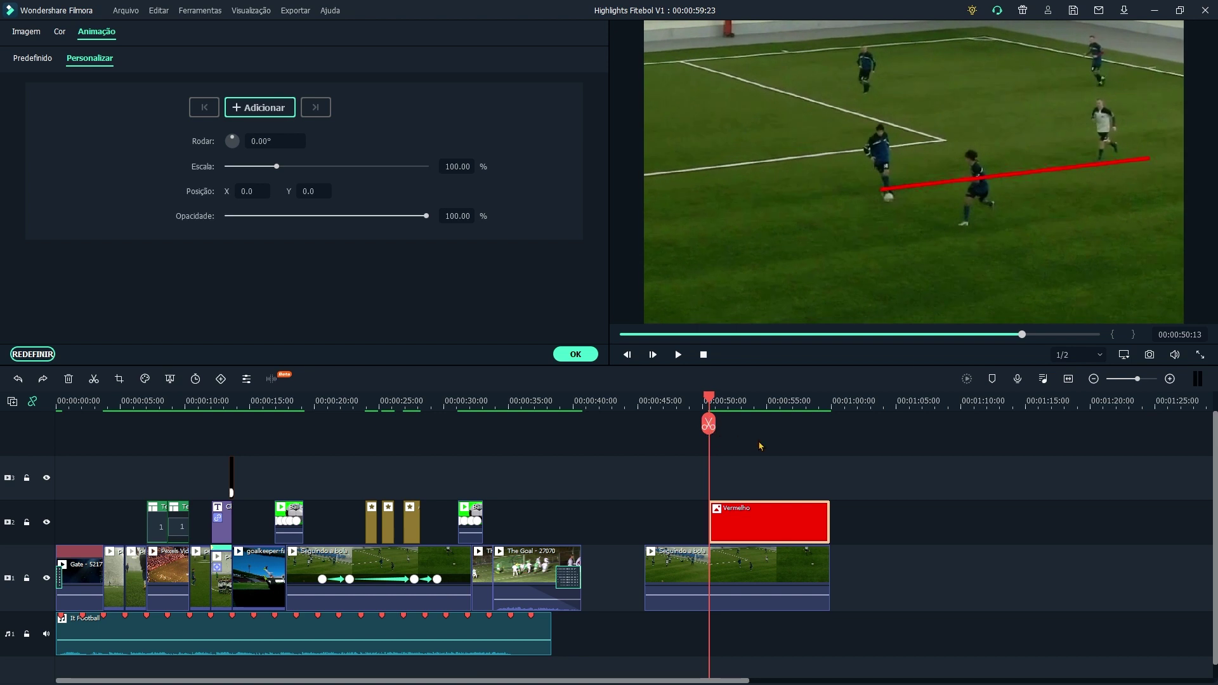
Shift the Vermelho clip later, split the second Seguindo a bola at 00:00:50:15, and move its second part away to open a gap
{"action": "left_click", "coordinate": [746, 573]}
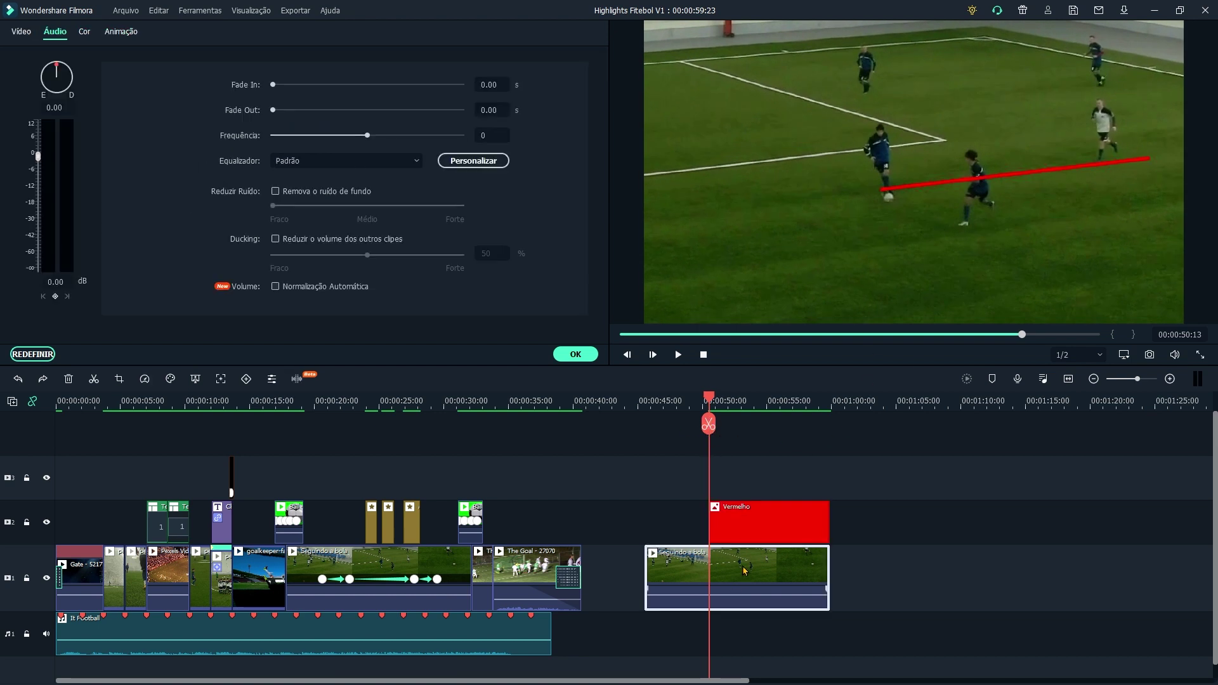
{"action": "left_click_drag", "start_coordinate": [741, 524], "coordinate": [910, 524]}
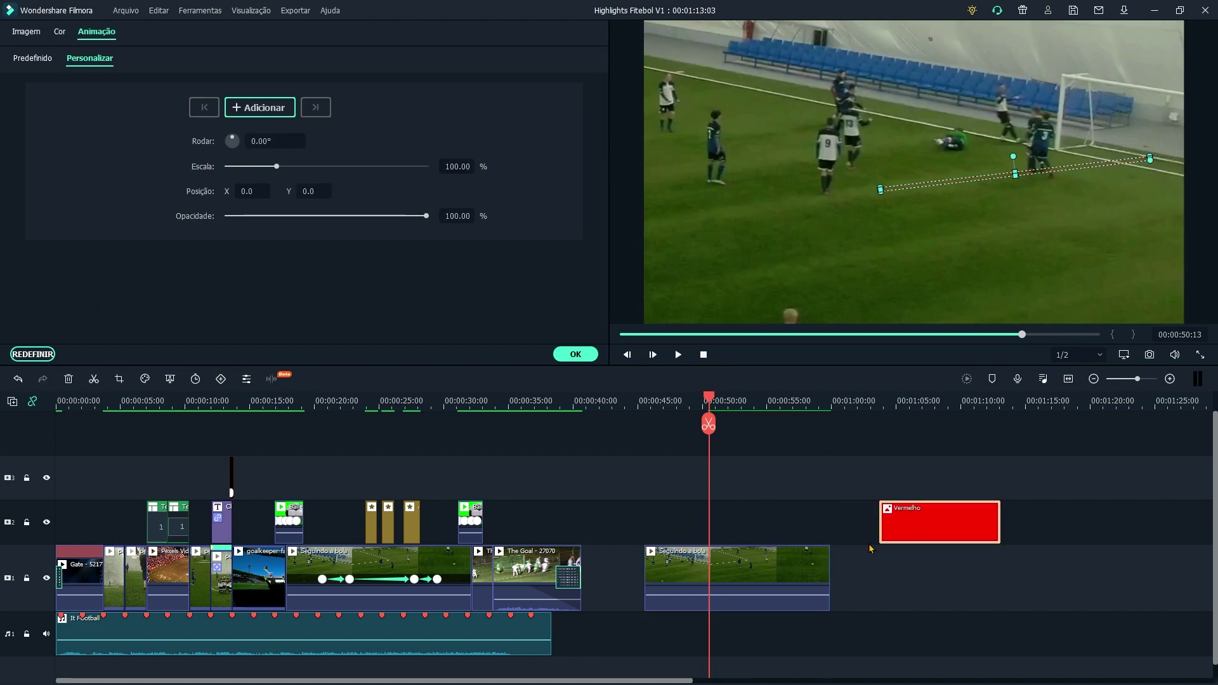
{"action": "left_click", "coordinate": [733, 574]}
{"action": "left_click", "coordinate": [710, 425]}
{"action": "left_click_drag", "start_coordinate": [745, 580], "coordinate": [1102, 580]}
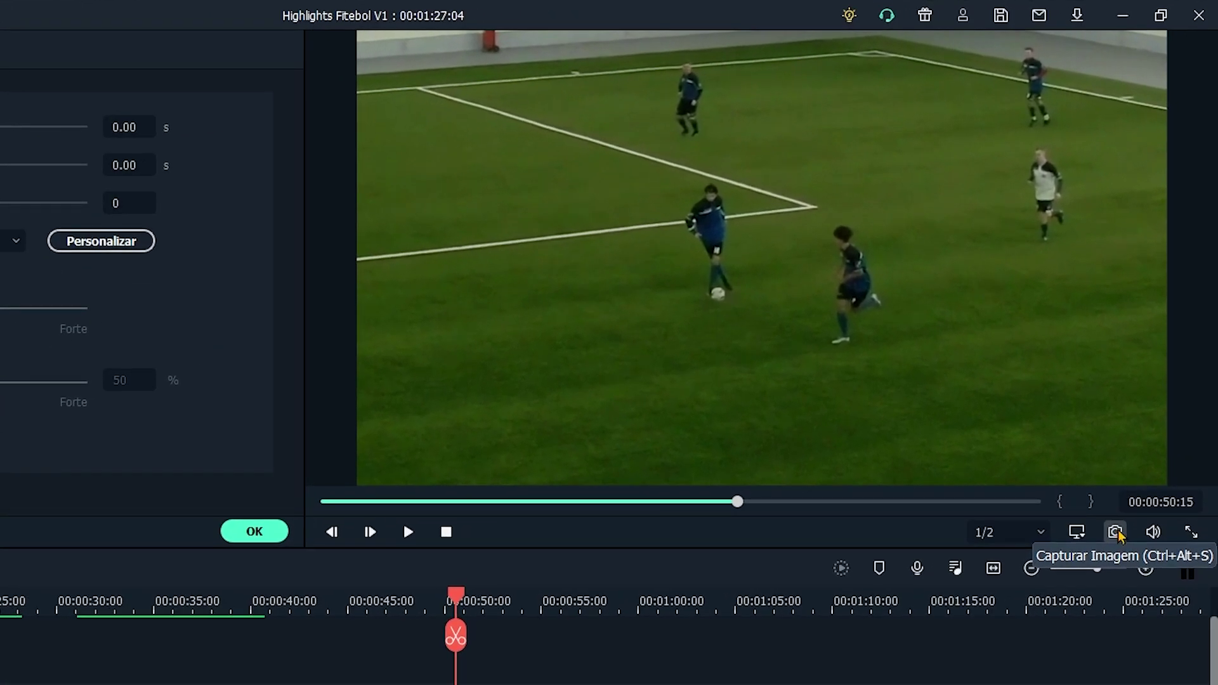
Capture the frame at 00:00:50:15 as a snapshot, place it in the gap after the split, and extend it to the Vermelho clip's end
{"action": "left_click", "coordinate": [1116, 532]}
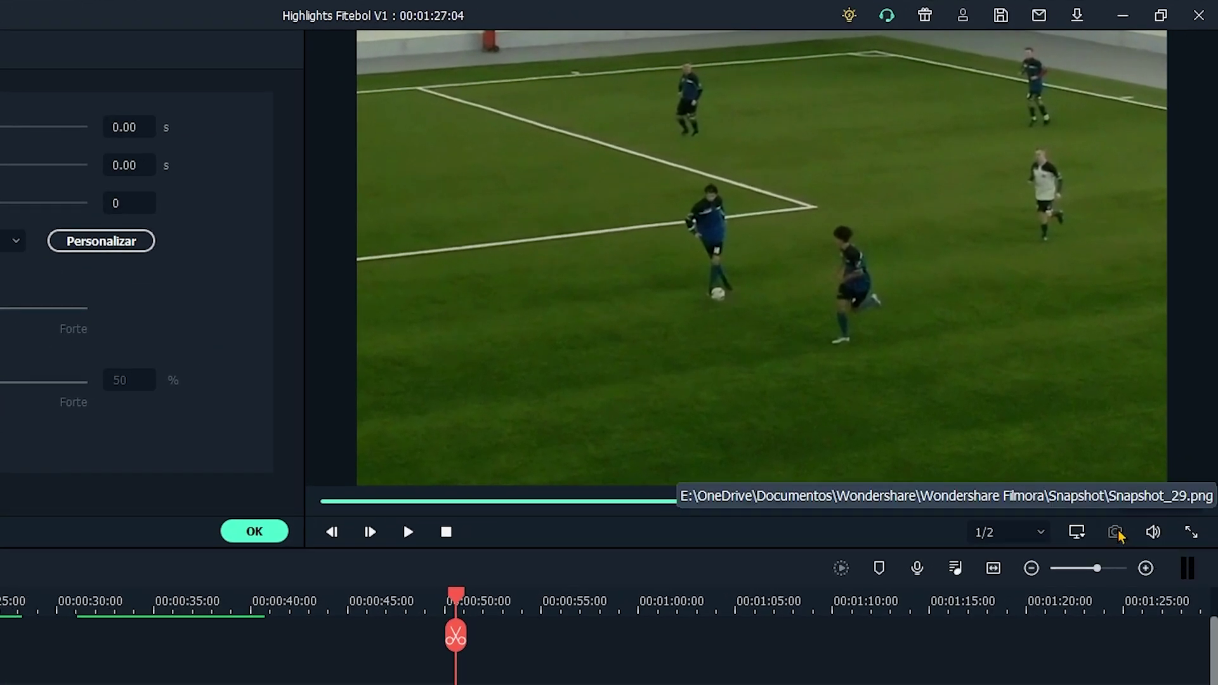
{"action": "left_click", "coordinate": [253, 541]}
{"action": "scroll", "coordinate": [517, 336], "scroll_direction": "down", "scroll_amount": 3}
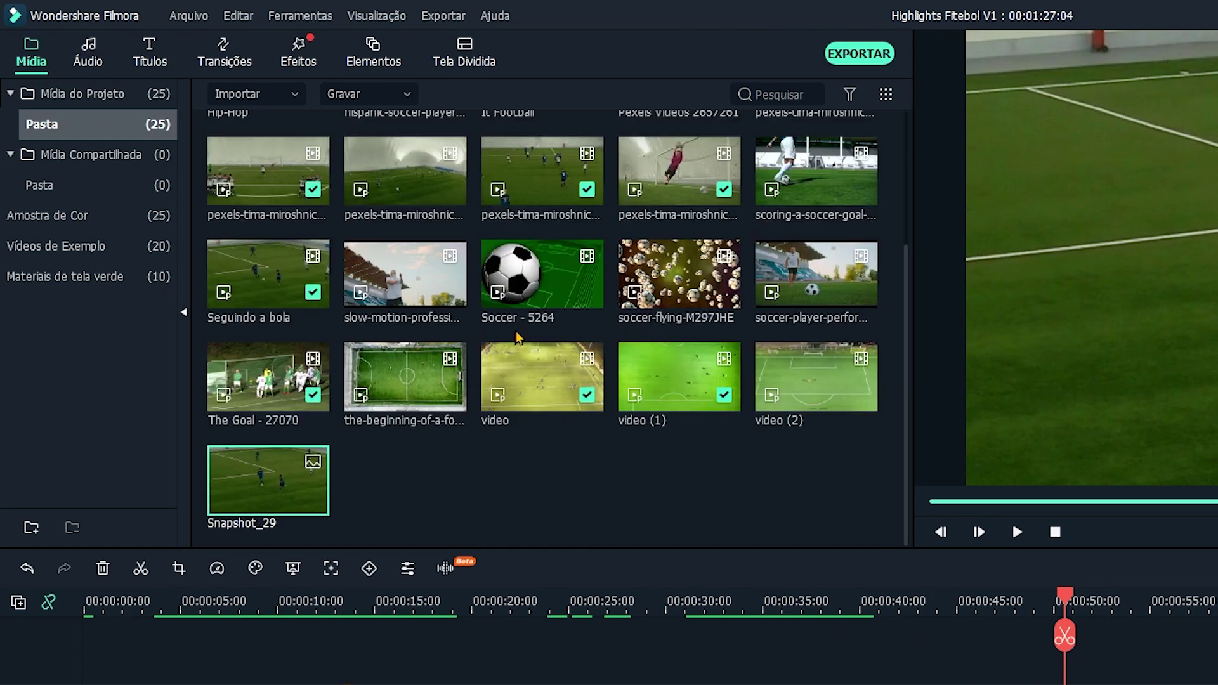
{"action": "left_click_drag", "start_coordinate": [523, 377], "coordinate": [1152, 684]}
{"action": "left_click_drag", "start_coordinate": [541, 550], "coordinate": [677, 516]}
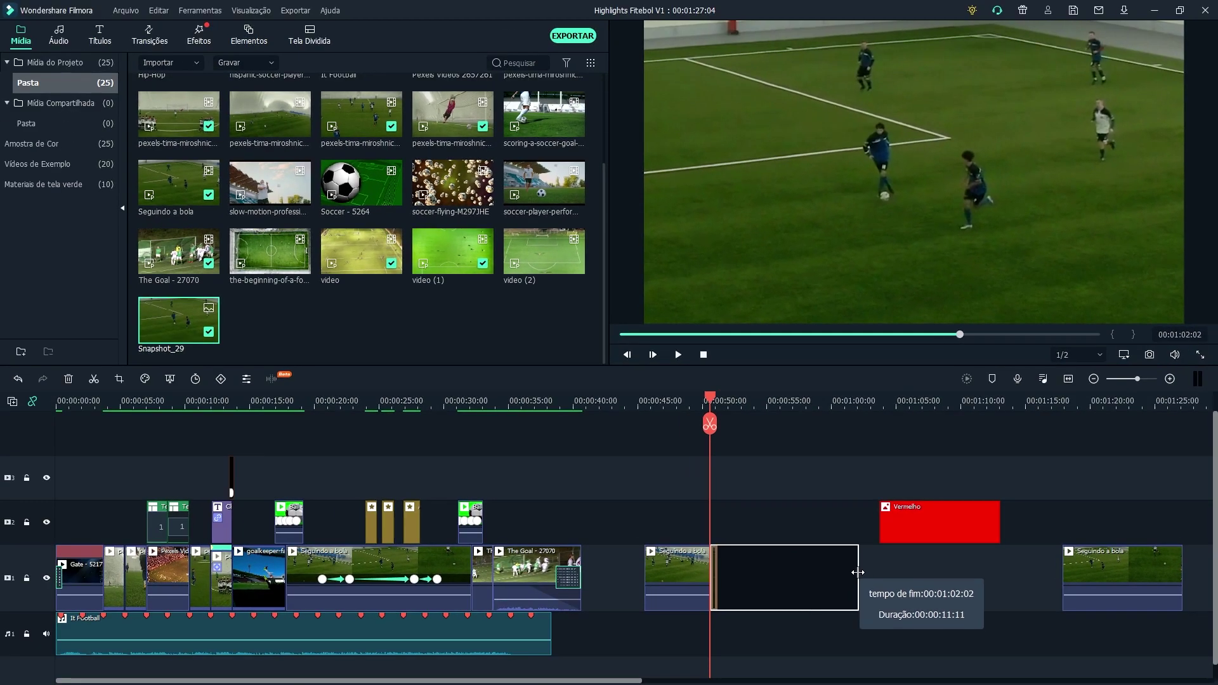
{"action": "left_click_drag", "start_coordinate": [858, 573], "coordinate": [1001, 572]}
Extend Vermelho's start back to the beginning of Snapshot_29 and shift the red line down so it starts at the ball
{"action": "left_click_drag", "start_coordinate": [881, 522], "coordinate": [730, 429]}
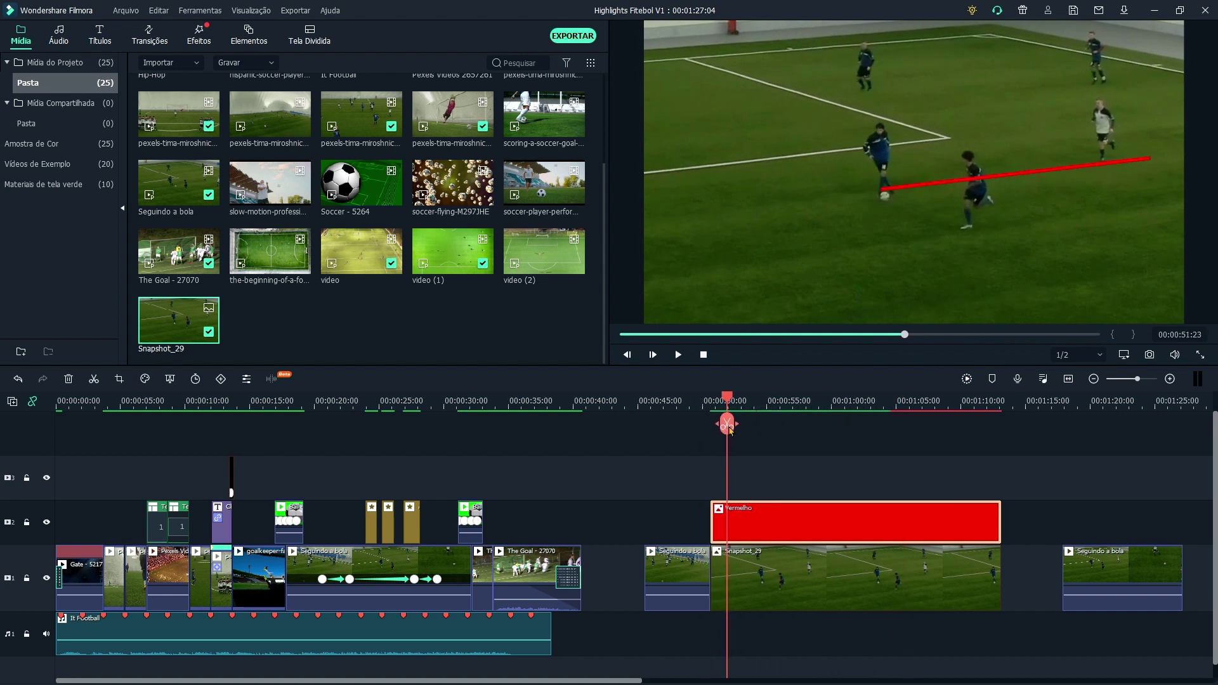
{"action": "left_click", "coordinate": [772, 531]}
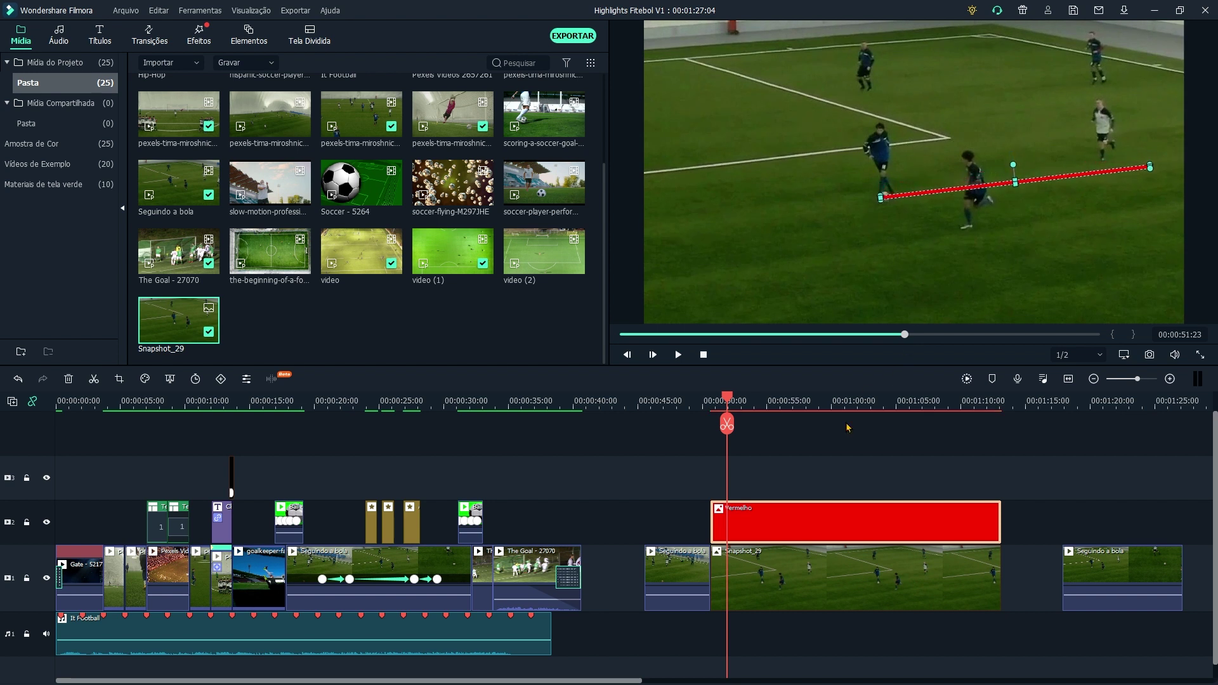
{"action": "left_click", "coordinate": [785, 527]}
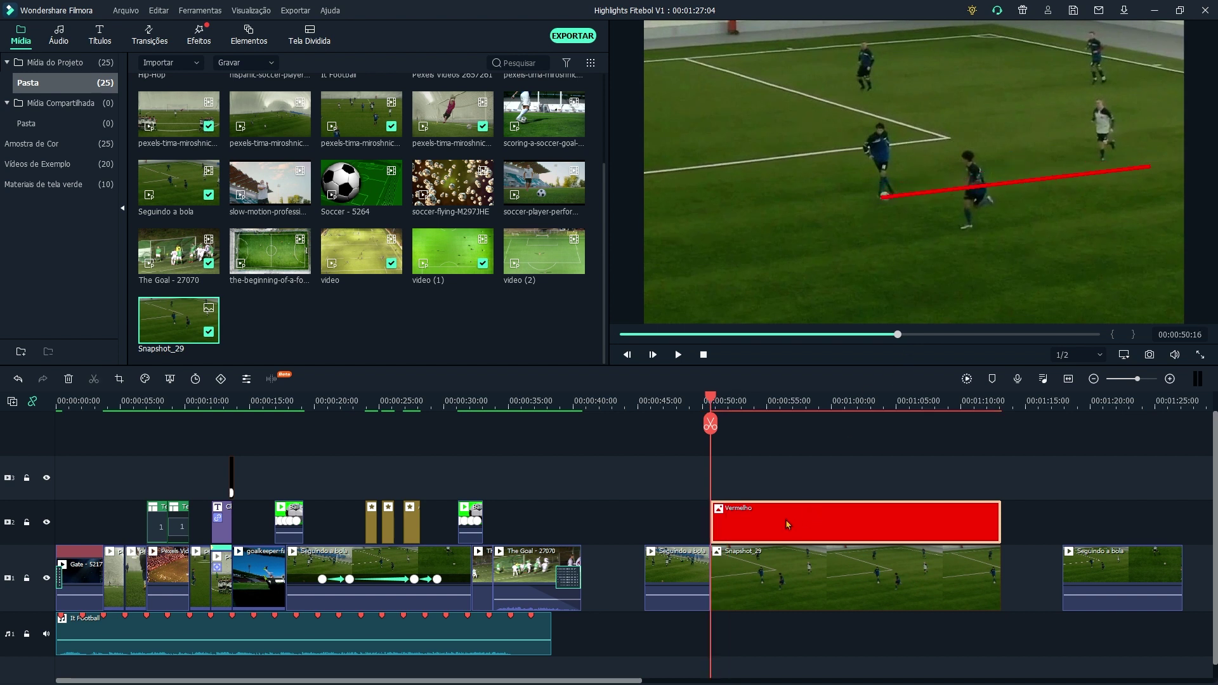
Add custom animation keyframes to the Vermelho line at 00:00:50:16 and 00:00:52:08
{"action": "double_click", "coordinate": [787, 524]}
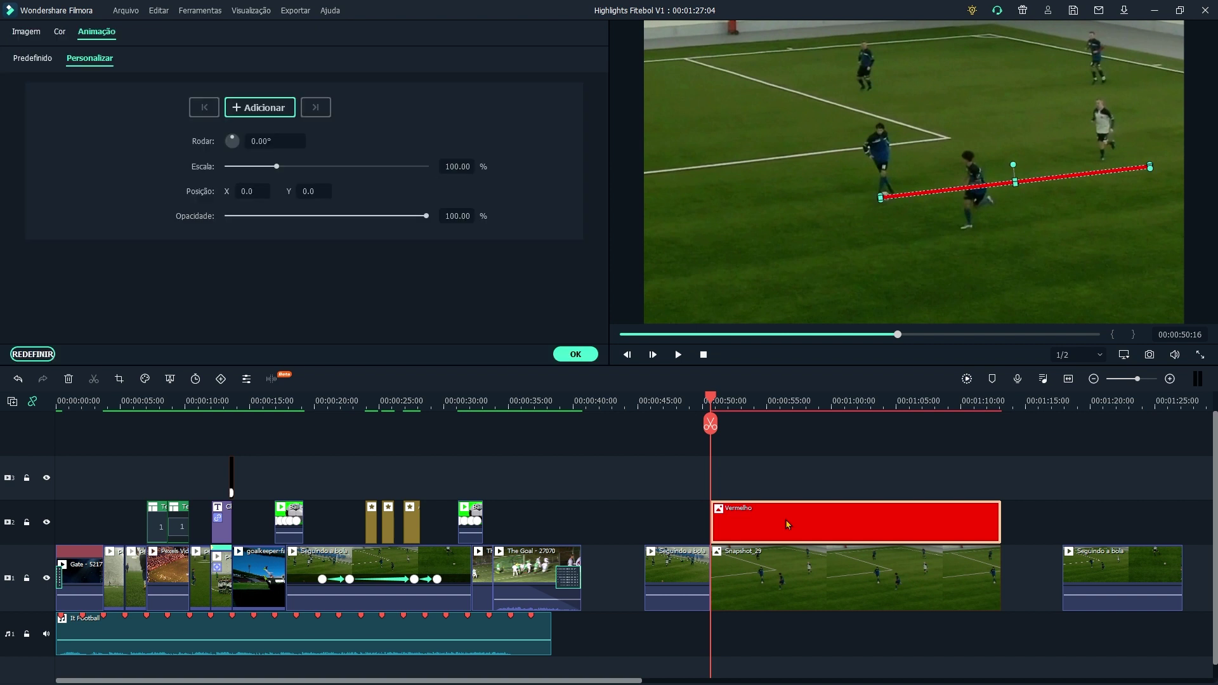
{"action": "left_click", "coordinate": [257, 105]}
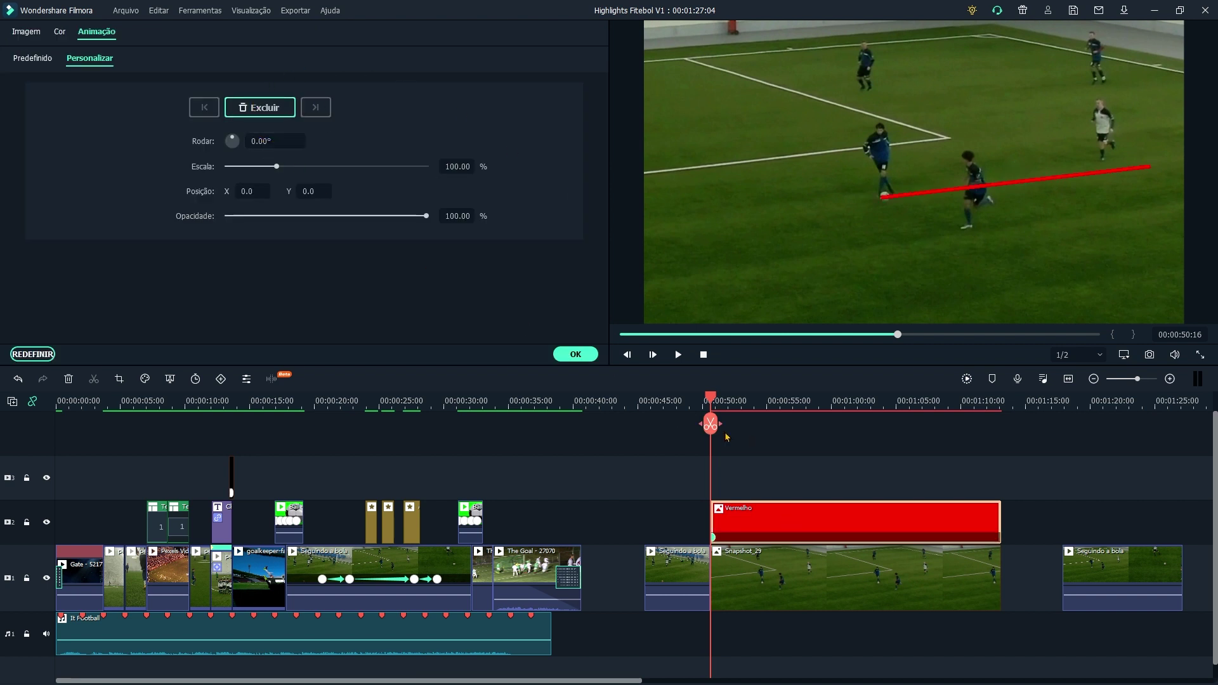
{"action": "key", "text": "space"}
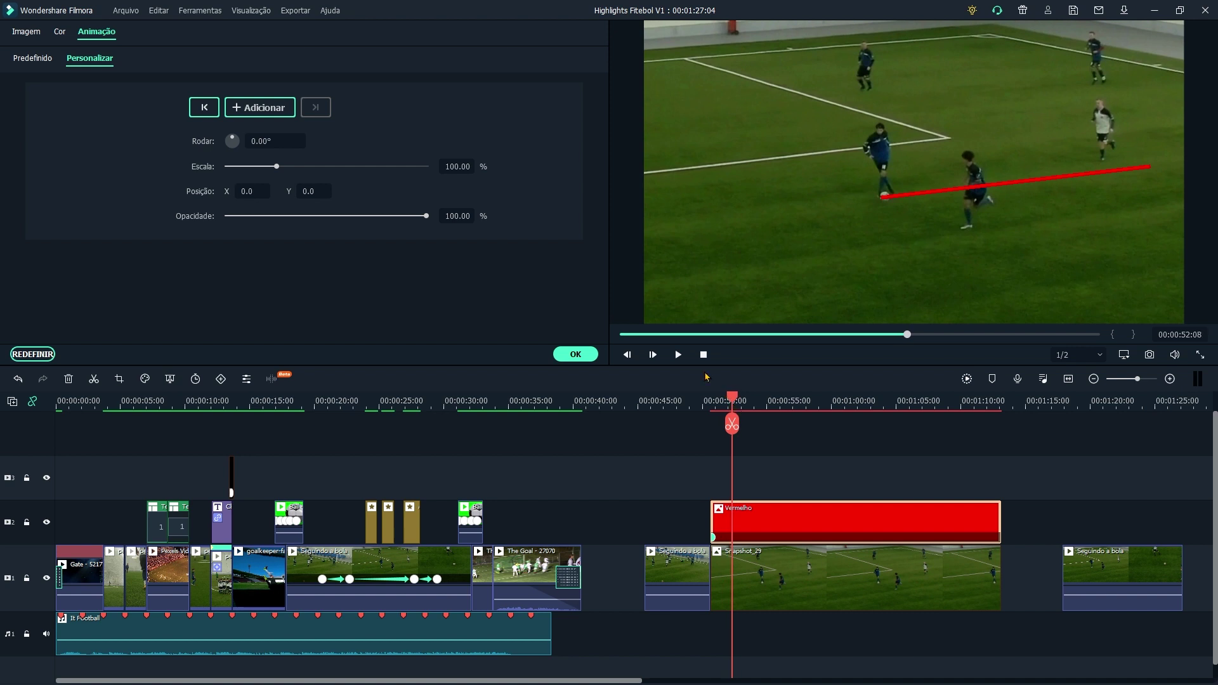
{"action": "left_click", "coordinate": [286, 111]}
Set the line's first keyframe to 0% opacity and the minimum scale, and play the animation from 00:00:50:01
{"action": "left_click", "coordinate": [203, 109]}
{"action": "left_click_drag", "start_coordinate": [426, 218], "coordinate": [233, 221]}
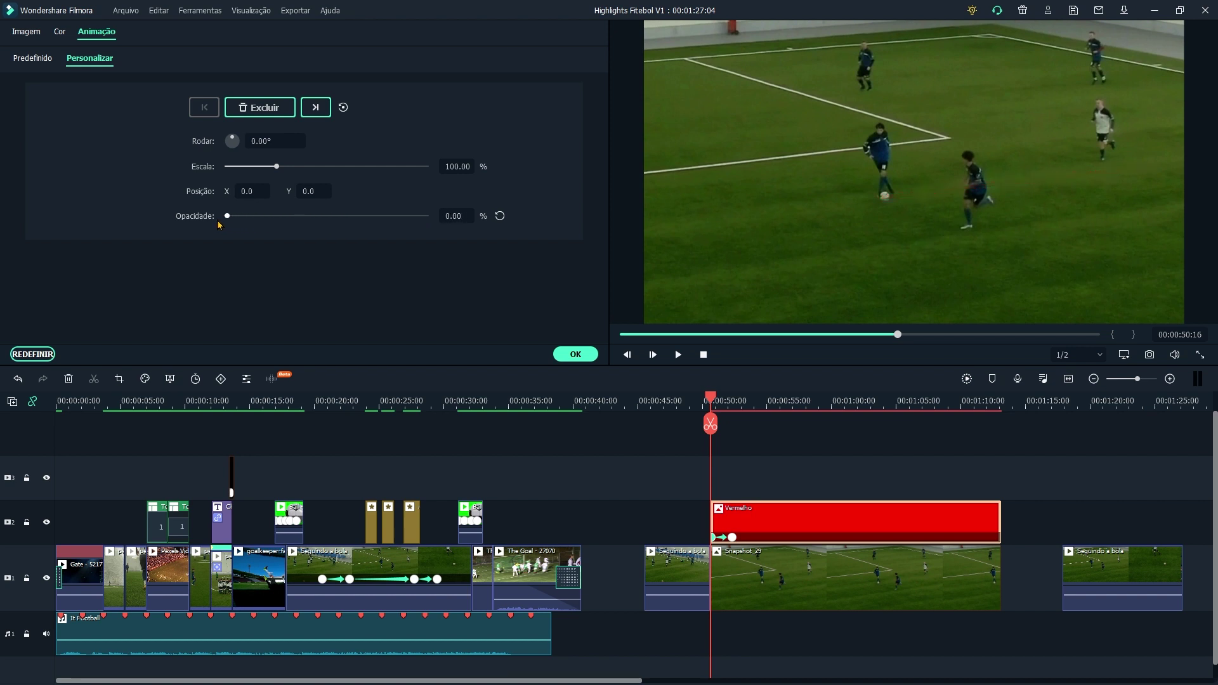
{"action": "left_click_drag", "start_coordinate": [277, 167], "coordinate": [226, 168]}
{"action": "left_click_drag", "start_coordinate": [713, 398], "coordinate": [705, 398]}
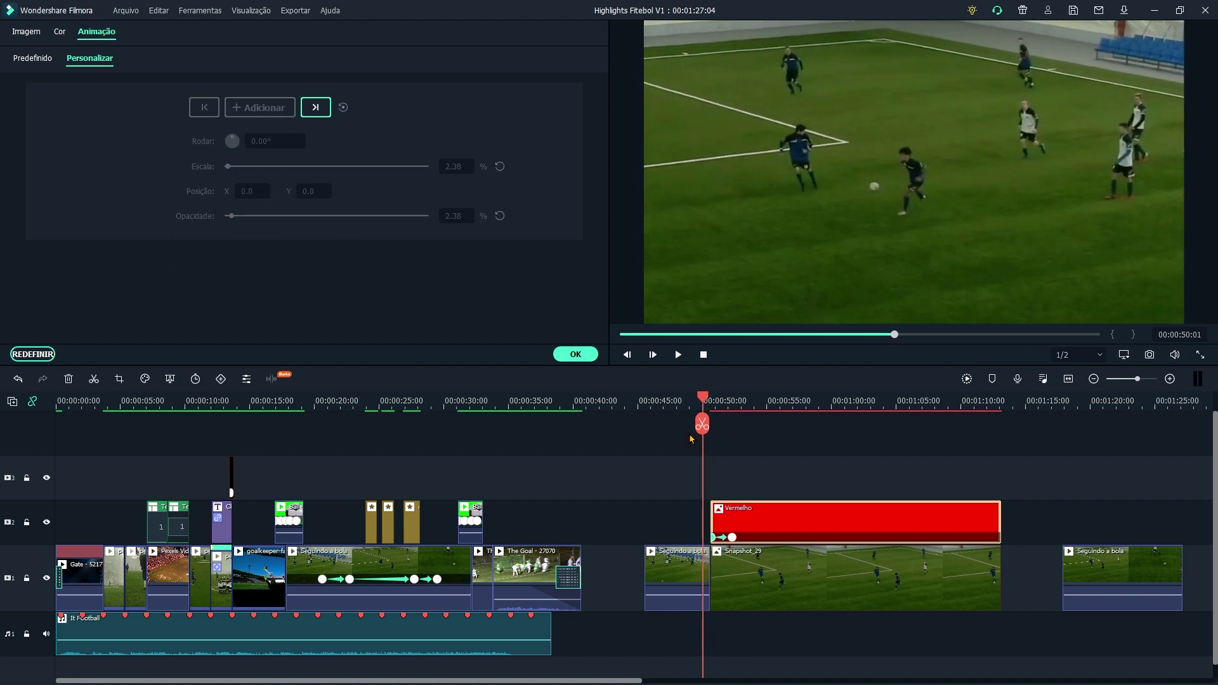
{"action": "key", "text": "space"}
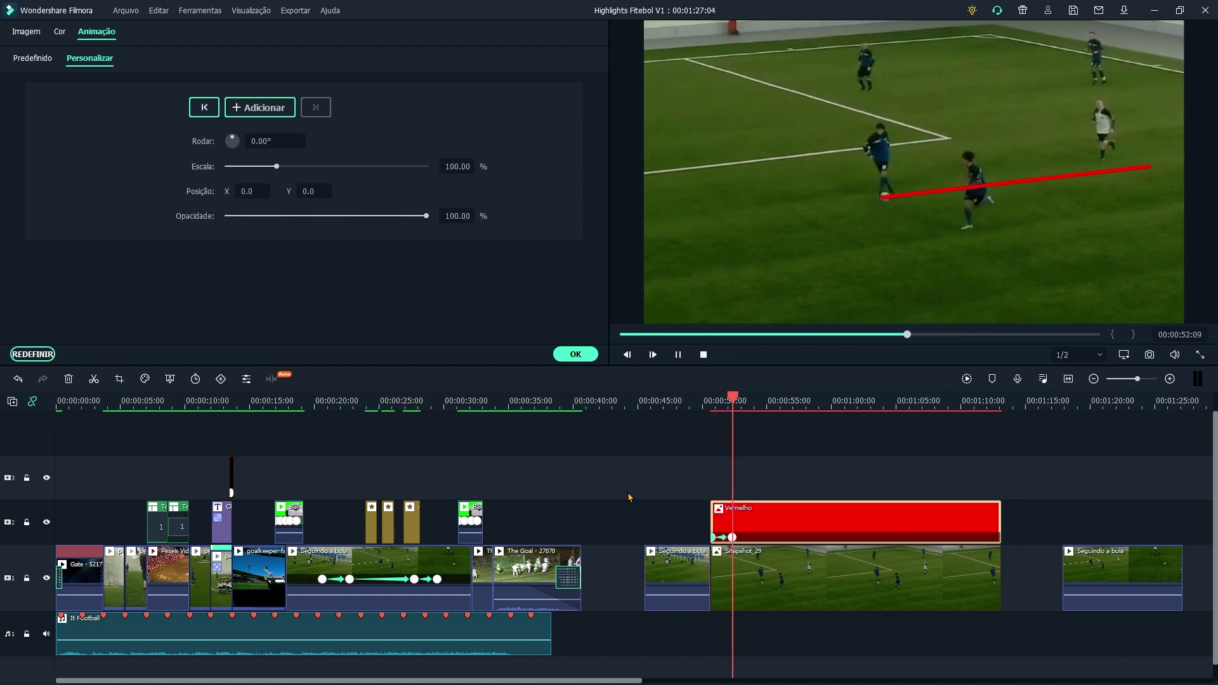
{"action": "key", "text": "space"}
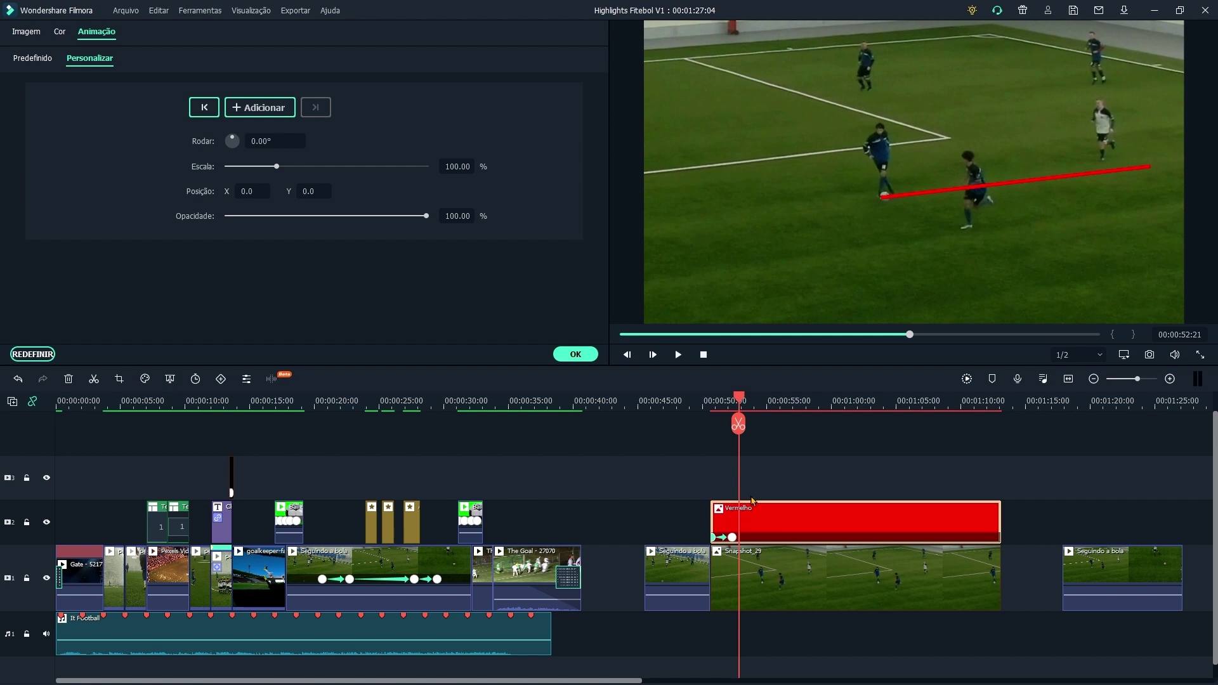
Speed up the line's appearance by moving its second keyframe to about 00:00:51:07, and play the result
{"action": "left_click", "coordinate": [1170, 379]}
{"action": "scroll", "coordinate": [680, 539], "scroll_direction": "up", "scroll_amount": 1}
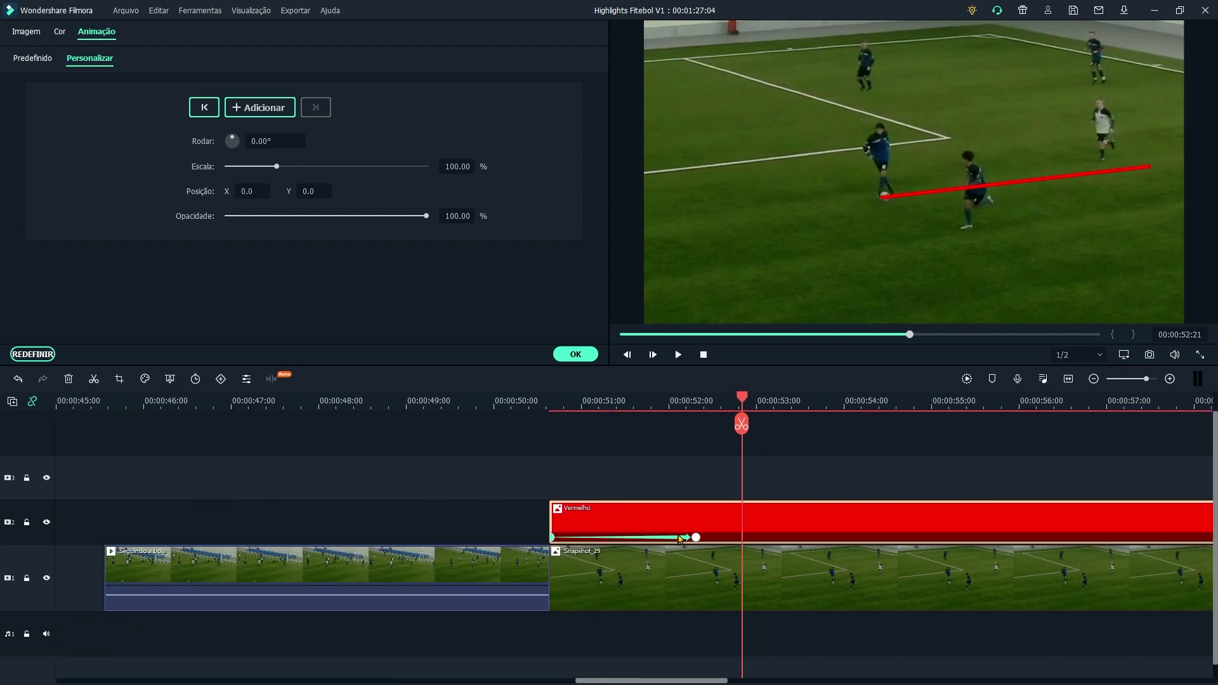
{"action": "left_click_drag", "start_coordinate": [694, 540], "coordinate": [668, 538]}
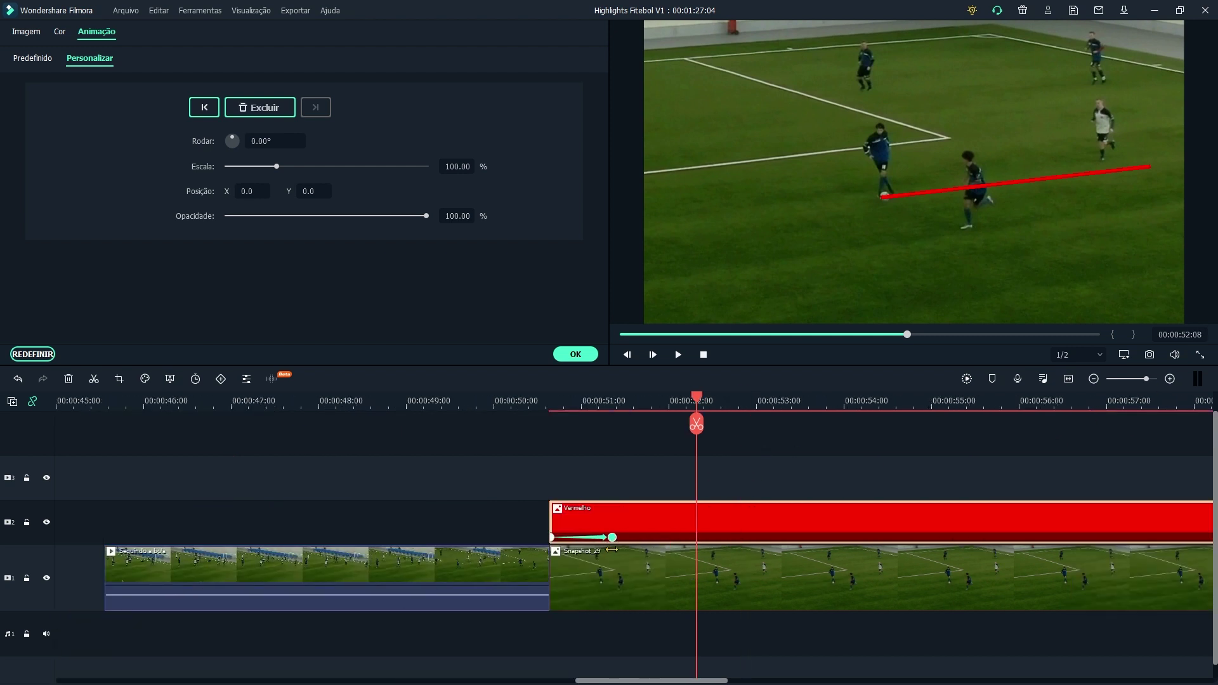
{"action": "left_click", "coordinate": [609, 550]}
{"action": "left_click", "coordinate": [677, 355]}
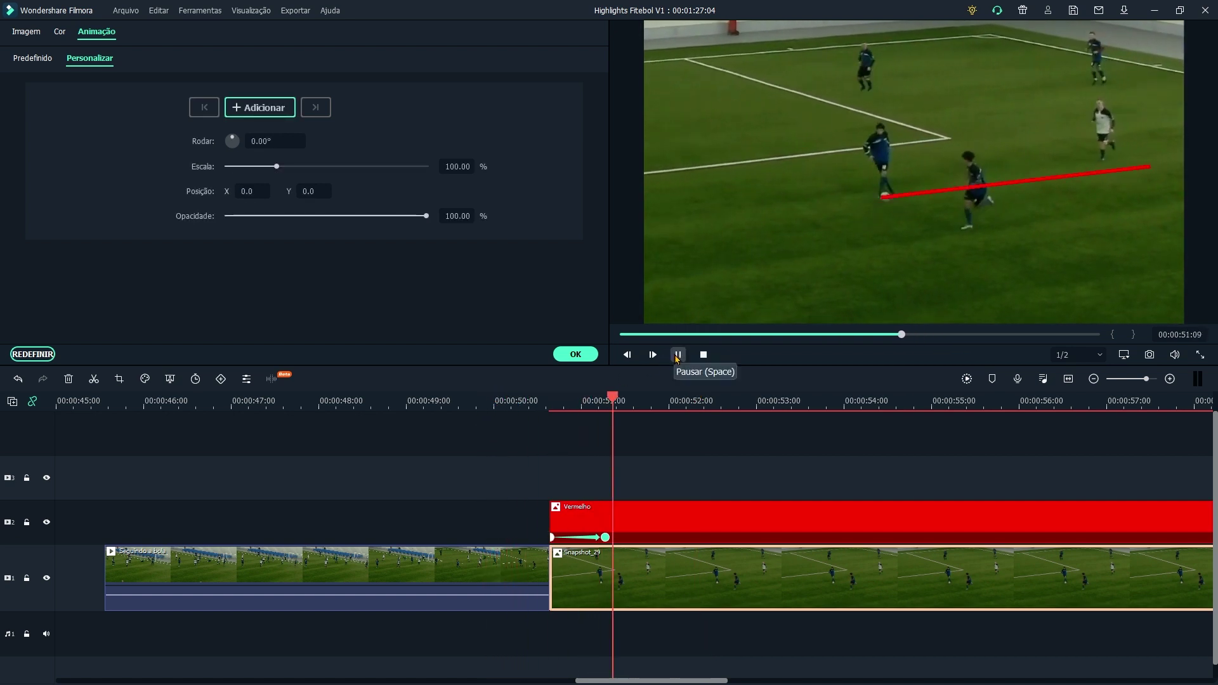
{"action": "left_click", "coordinate": [678, 354]}
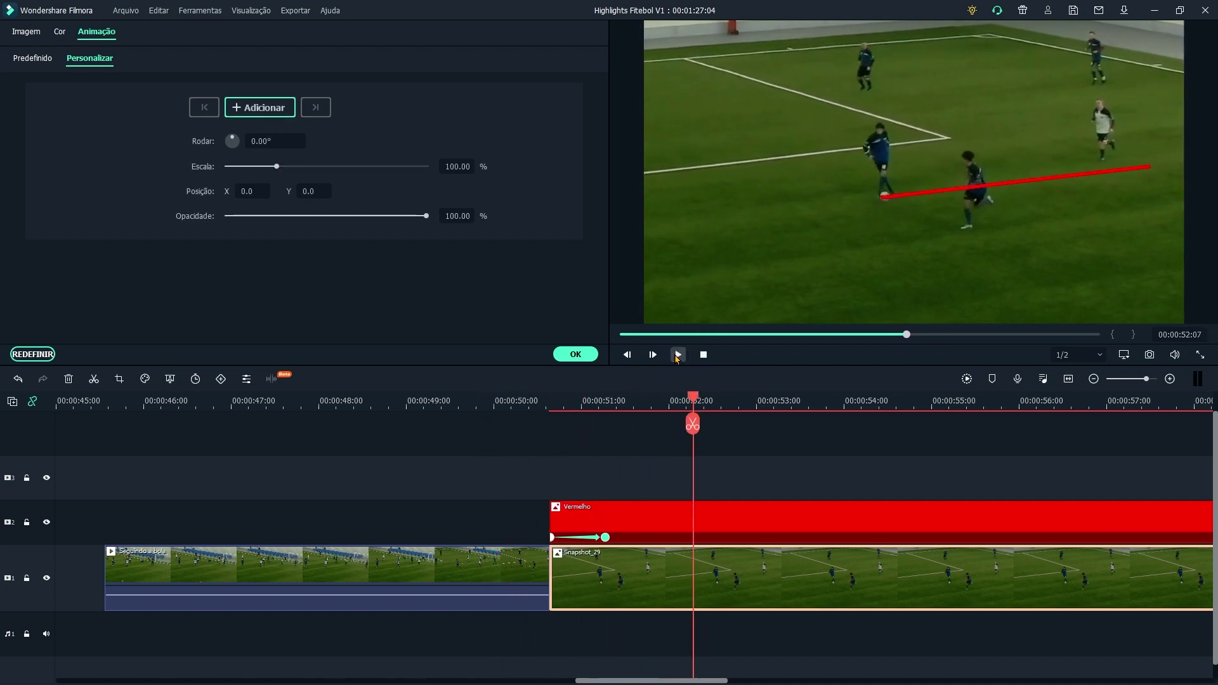
Split the Vermelho line clip at 00:00:52:21
{"action": "left_click", "coordinate": [1093, 380]}
{"action": "left_click", "coordinate": [1092, 379]}
{"action": "mouse_move", "coordinate": [695, 400]}
{"action": "left_mouse_down"}
{"action": "mouse_move", "coordinate": [716, 403]}
{"action": "mouse_move", "coordinate": [705, 400]}
{"action": "left_mouse_up"}
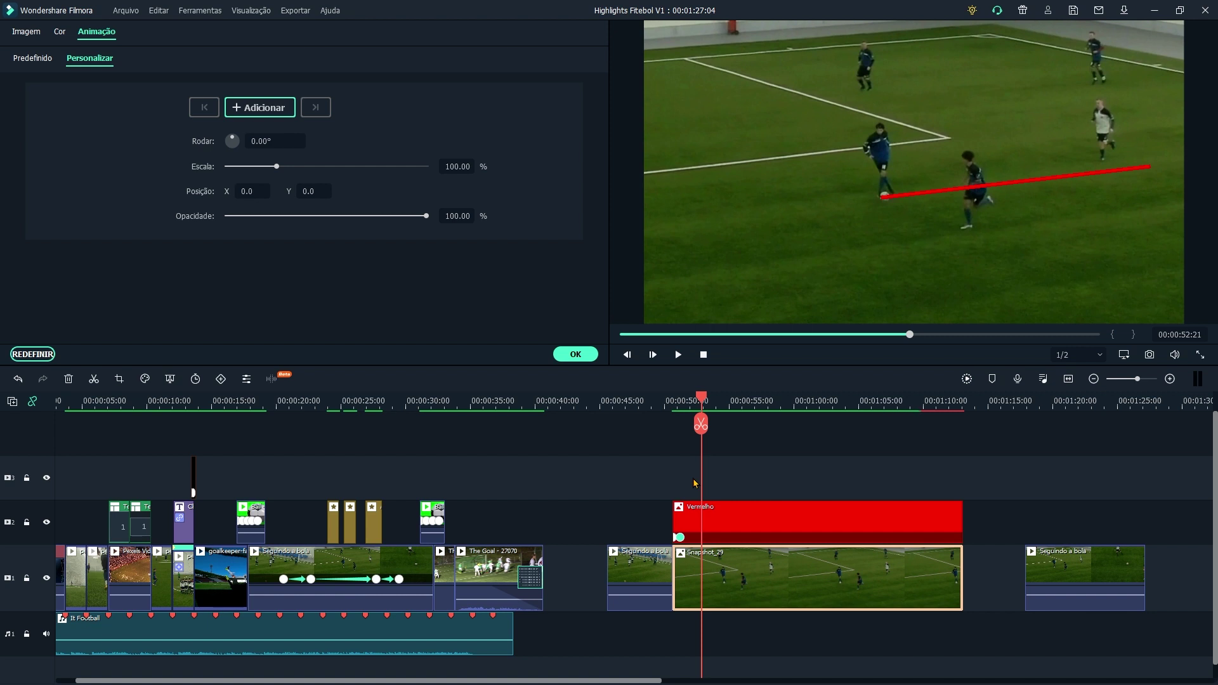
{"action": "left_click", "coordinate": [727, 515]}
{"action": "left_click", "coordinate": [701, 424]}
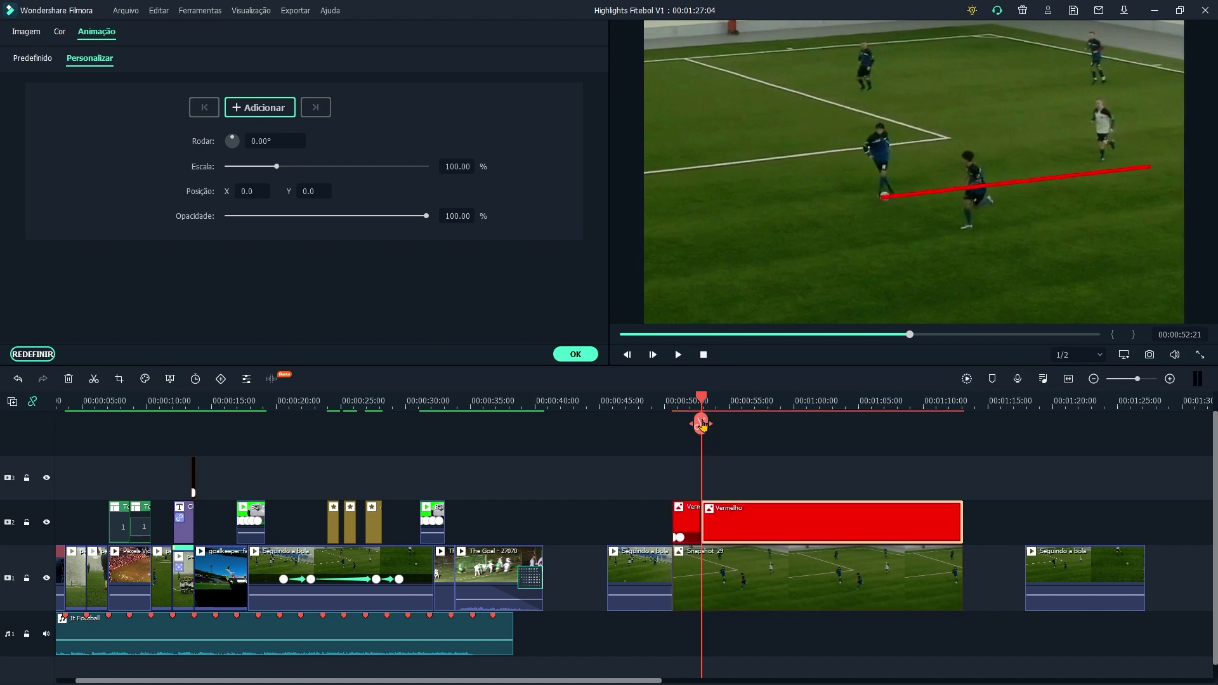
Split the second Vermelho clip at 00:00:53:02 and select the short piece this leaves
{"action": "left_click", "coordinate": [1170, 379]}
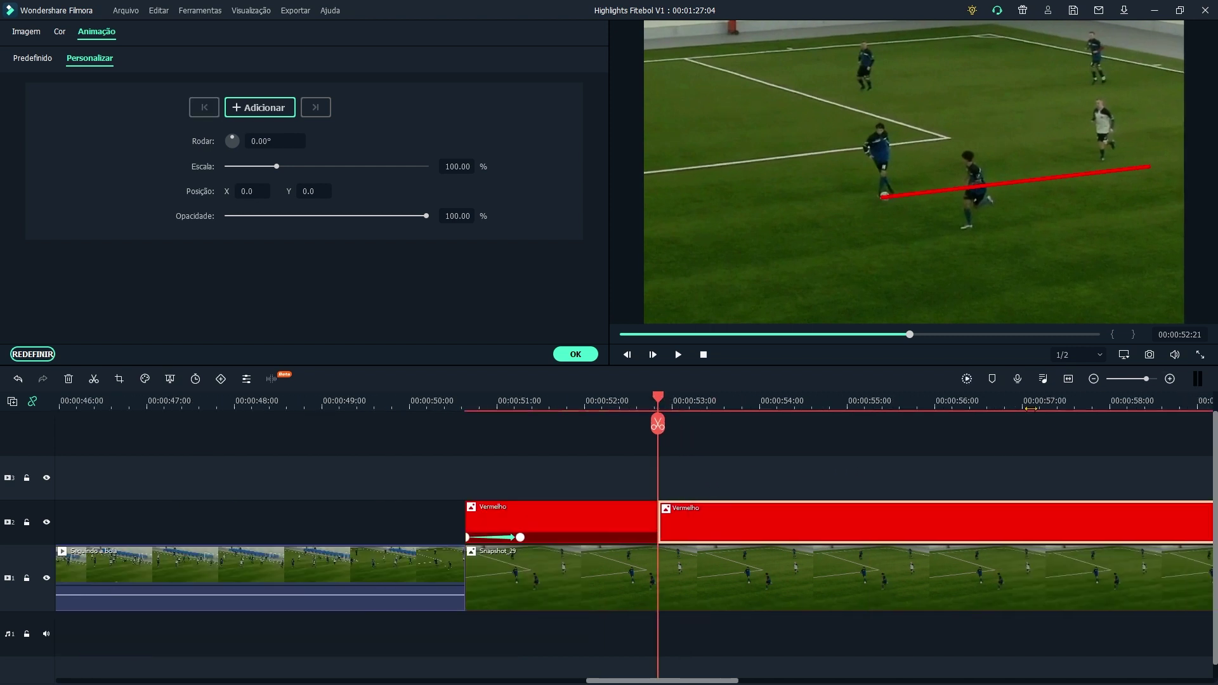
{"action": "key", "text": "Right"}
{"action": "key", "text": "Right"}
{"action": "key", "text": "Right"}
{"action": "key", "text": "Right"}
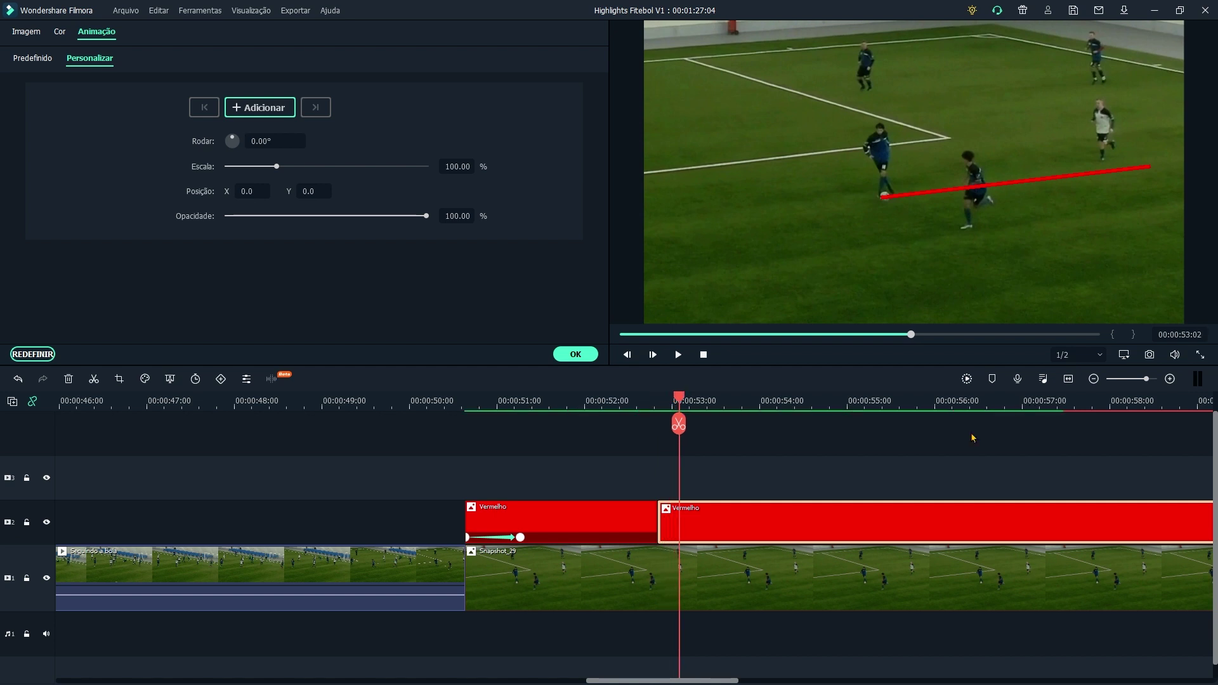
{"action": "left_click", "coordinate": [682, 427]}
{"action": "left_click", "coordinate": [674, 522]}
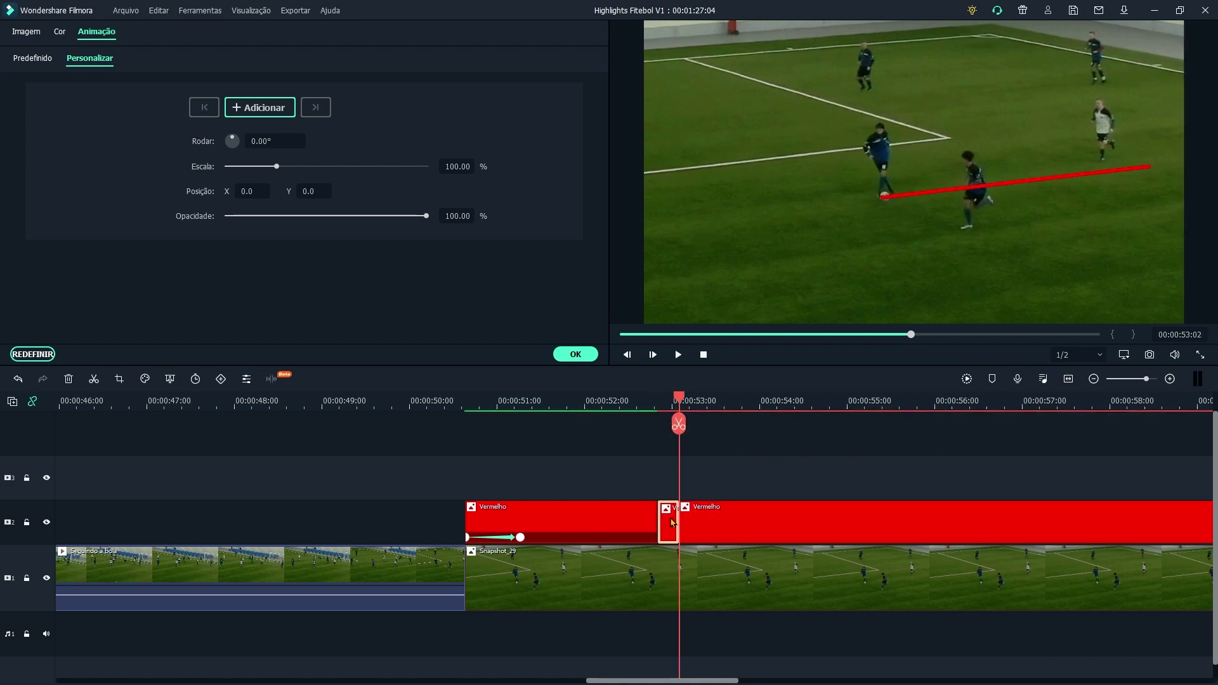
Copy the short Vermelho piece and paste 16 copies of it one after another from 00:00:53:02
{"action": "key", "text": "ctrl+c"}
{"action": "key", "text": "ctrl+v"}
{"action": "key", "text": "ctrl+v"}
{"action": "key", "text": "ctrl+v"}
{"action": "key", "text": "ctrl+v"}
{"action": "key", "text": "ctrl+v"}
{"action": "key", "text": "ctrl+v"}
{"action": "key", "text": "ctrl+v"}
{"action": "key", "text": "ctrl+v"}
{"action": "key", "text": "ctrl+v"}
{"action": "key", "text": "ctrl+v"}
{"action": "key", "text": "ctrl+v"}
{"action": "key", "text": "ctrl+v"}
{"action": "key", "text": "ctrl+v"}
{"action": "key", "text": "ctrl+v"}
{"action": "key", "text": "ctrl+v"}
{"action": "key", "text": "ctrl+v"}
Delete the leftover long Vermelho clip and the part of Snapshot_29 after 00:00:56:23
{"action": "left_click", "coordinate": [1063, 527]}
{"action": "key", "text": "Delete"}
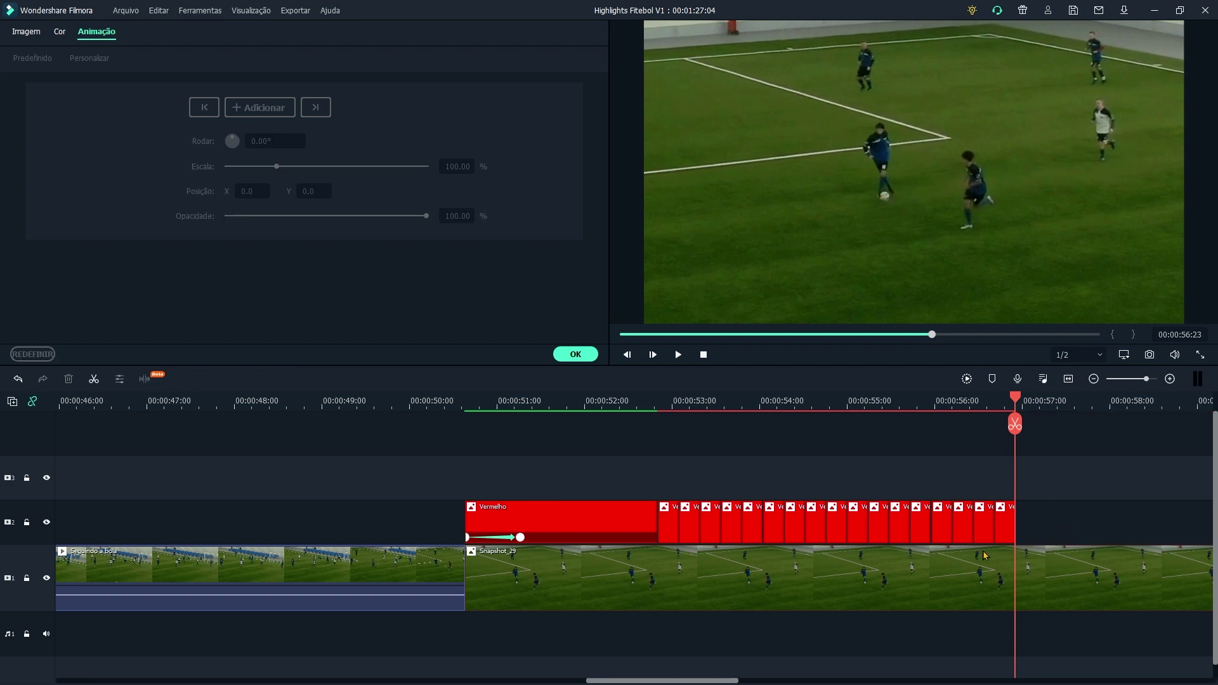
{"action": "left_click", "coordinate": [1027, 574]}
{"action": "key", "text": "Delete"}
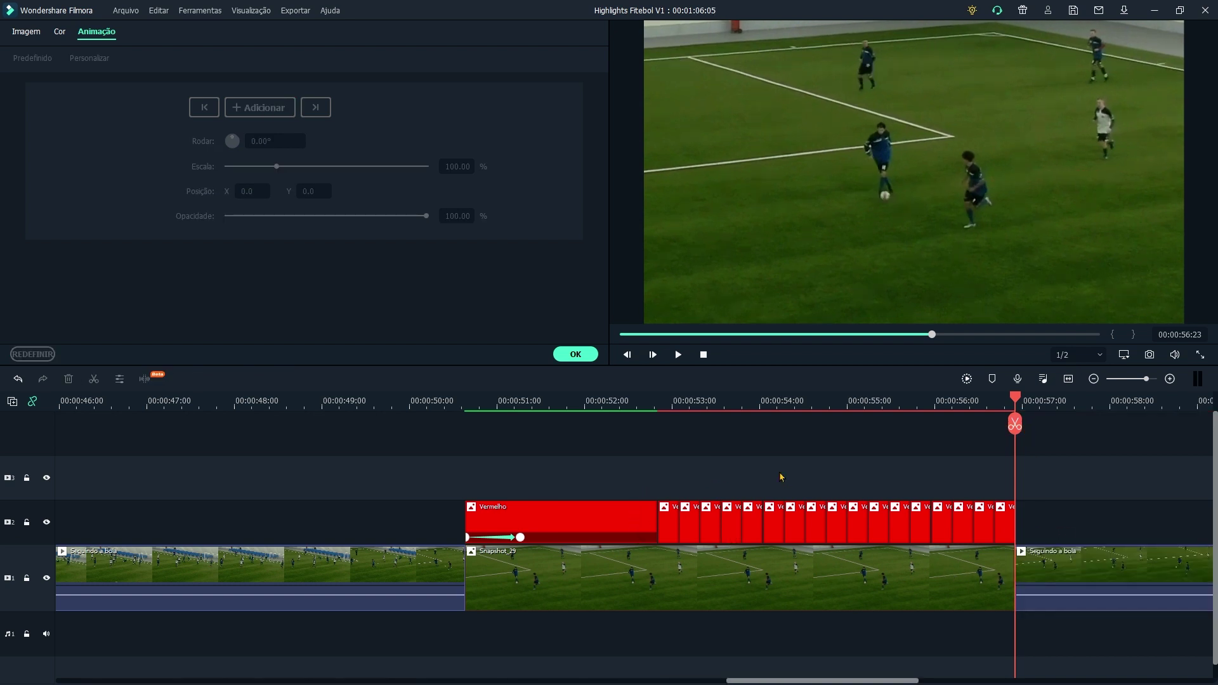
Delete every second short Vermelho piece to make the line blink
{"action": "left_click", "coordinate": [689, 524]}
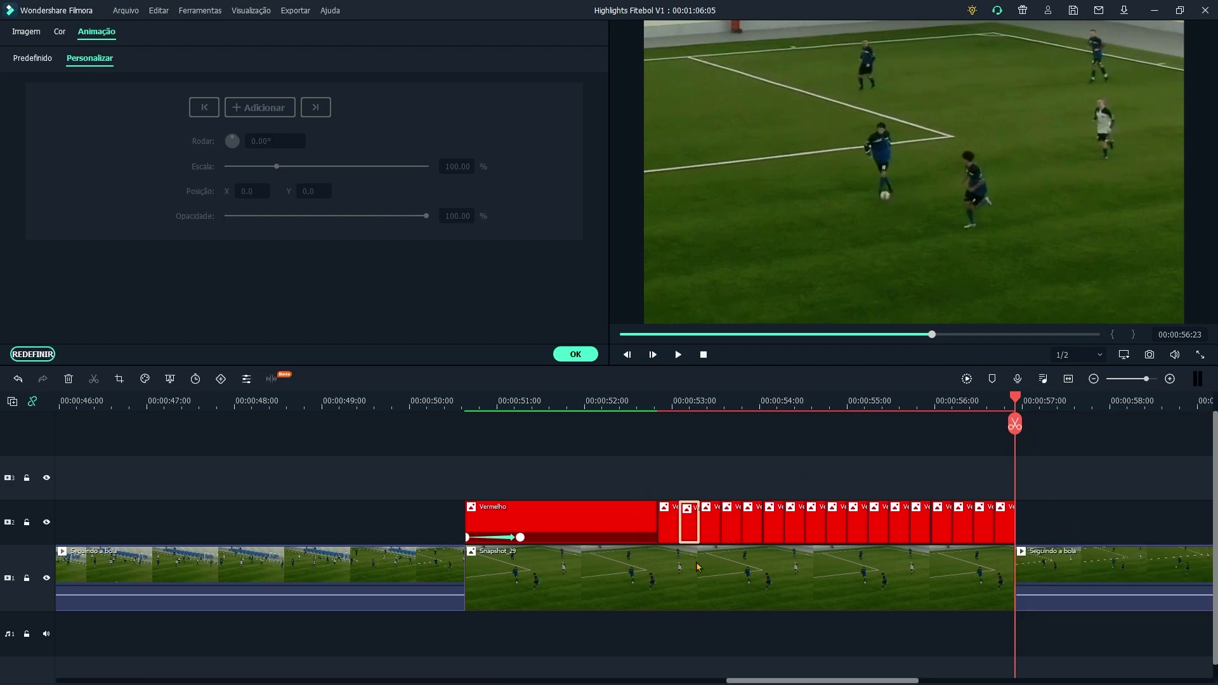
Extend Snapshot_29 to 00:00:58:23 and cover its end with a longer Vermelho clip starting at 00:00:56:23
{"action": "scroll", "coordinate": [793, 570], "scroll_direction": "down", "scroll_amount": 5}
{"action": "left_click", "coordinate": [793, 570]}
{"action": "left_click_drag", "start_coordinate": [793, 570], "coordinate": [819, 578]}
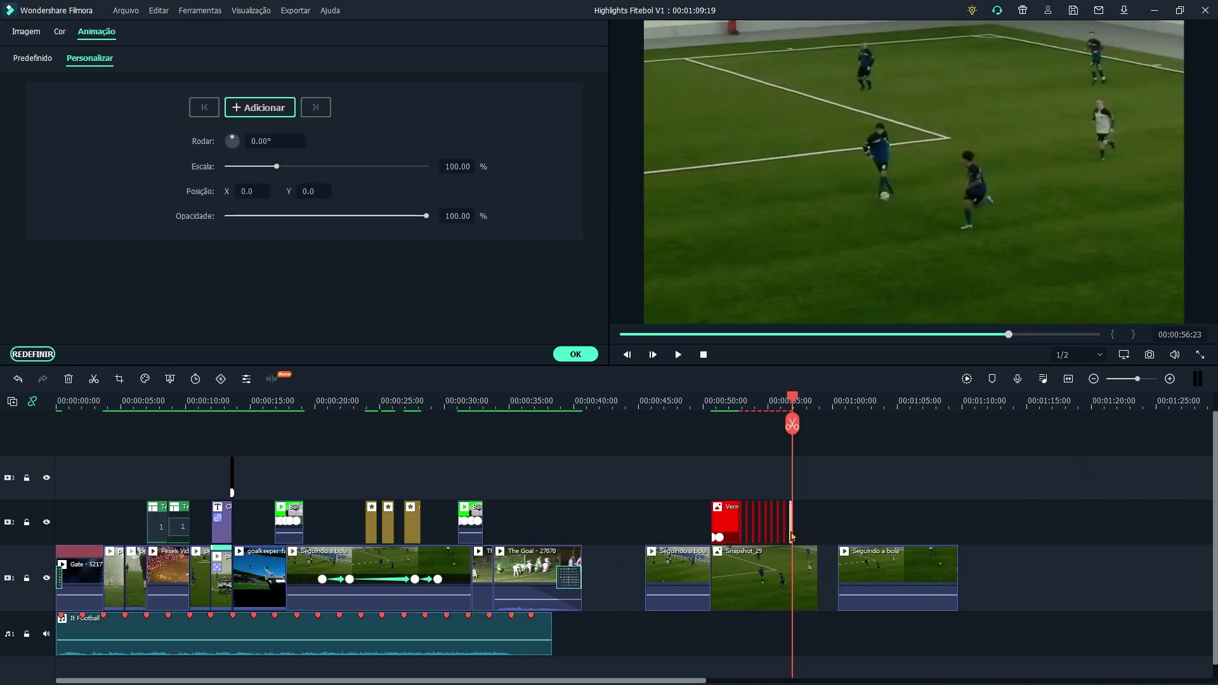
{"action": "scroll", "coordinate": [793, 536], "scroll_direction": "up", "scroll_amount": 3}
{"action": "left_click_drag", "start_coordinate": [793, 536], "coordinate": [902, 531]}
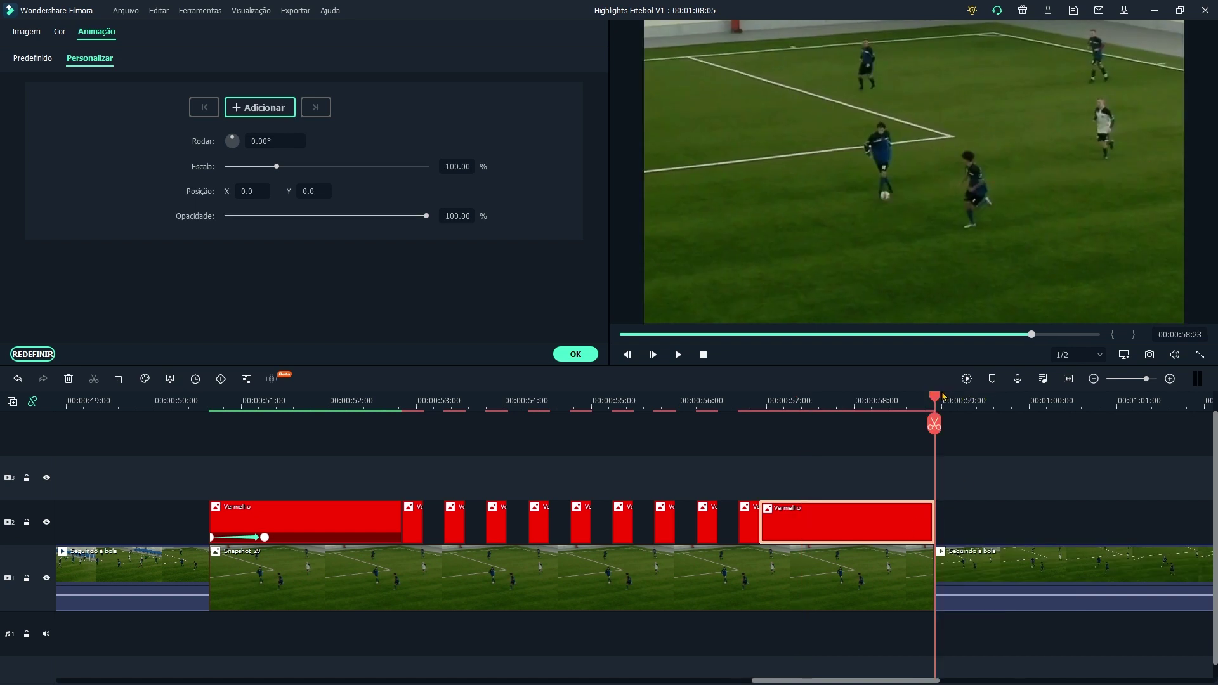
Add animation keyframes to the last Vermelho clip at 00:00:58:22 and 00:00:58:07
{"action": "key", "text": "Left"}
{"action": "left_click", "coordinate": [277, 114]}
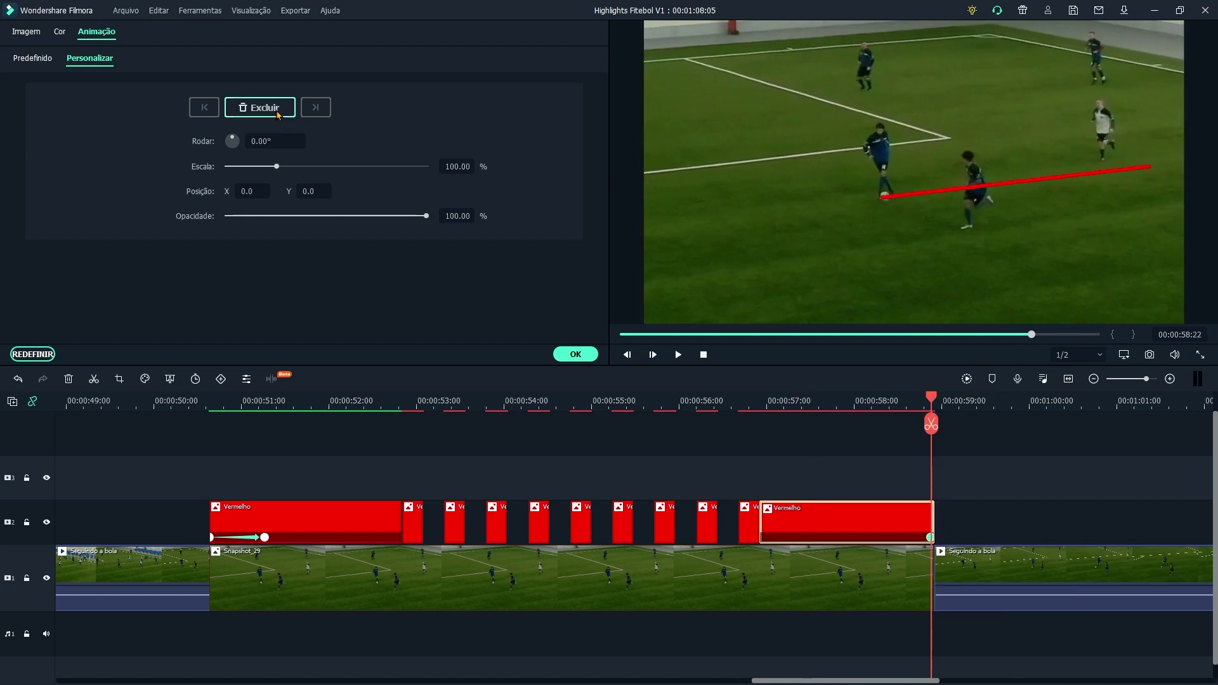
{"action": "left_click_drag", "start_coordinate": [928, 399], "coordinate": [882, 411]}
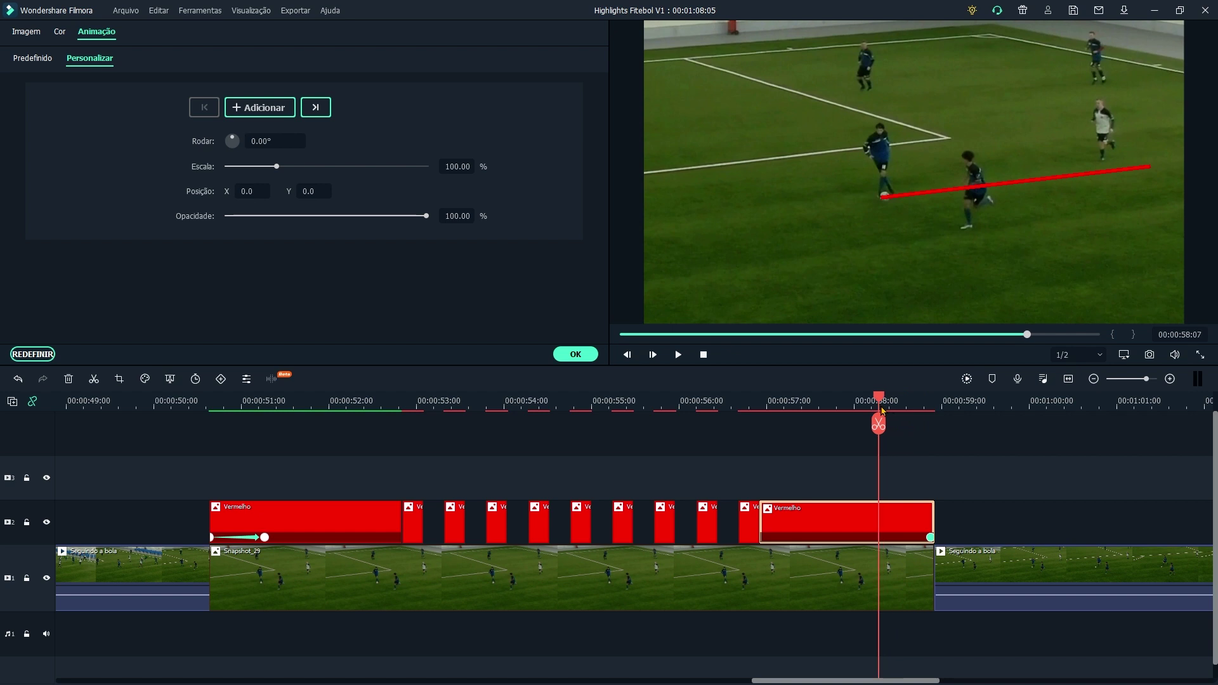
{"action": "left_click", "coordinate": [263, 114]}
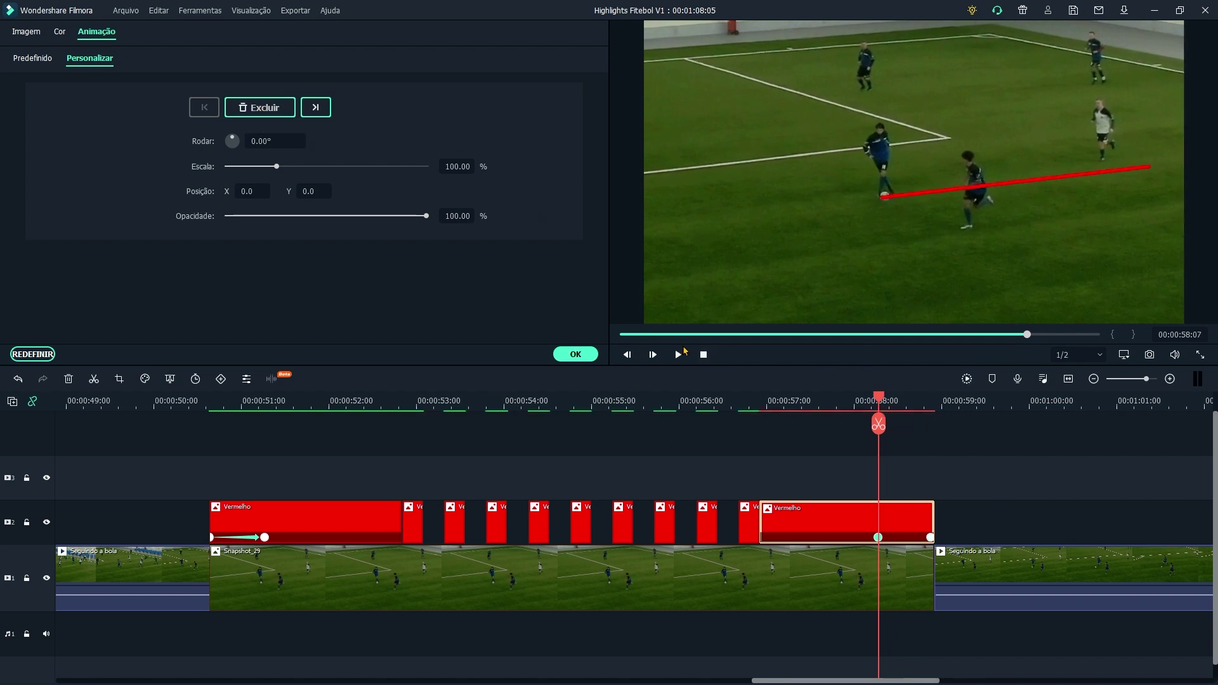
Set the last keyframe's scale and opacity to 0% and play the line animation from 00:00:49:24
{"action": "left_click", "coordinate": [315, 108]}
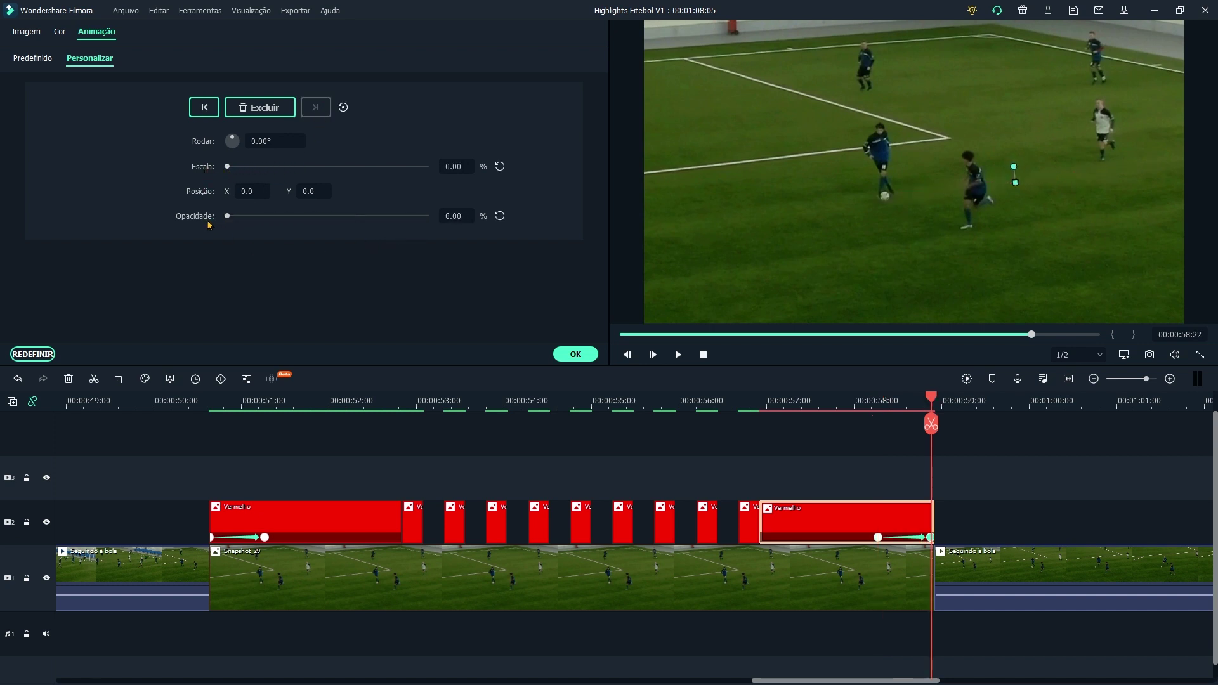
{"action": "left_click", "coordinate": [151, 409]}
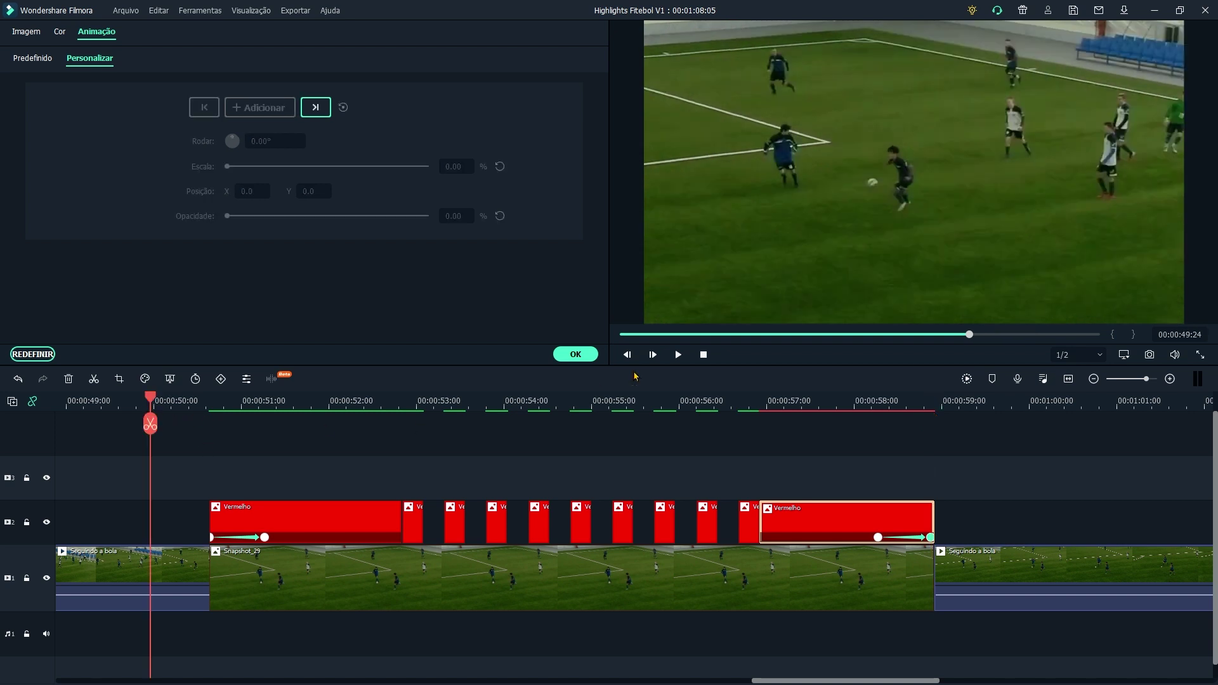
{"action": "left_click", "coordinate": [678, 355]}
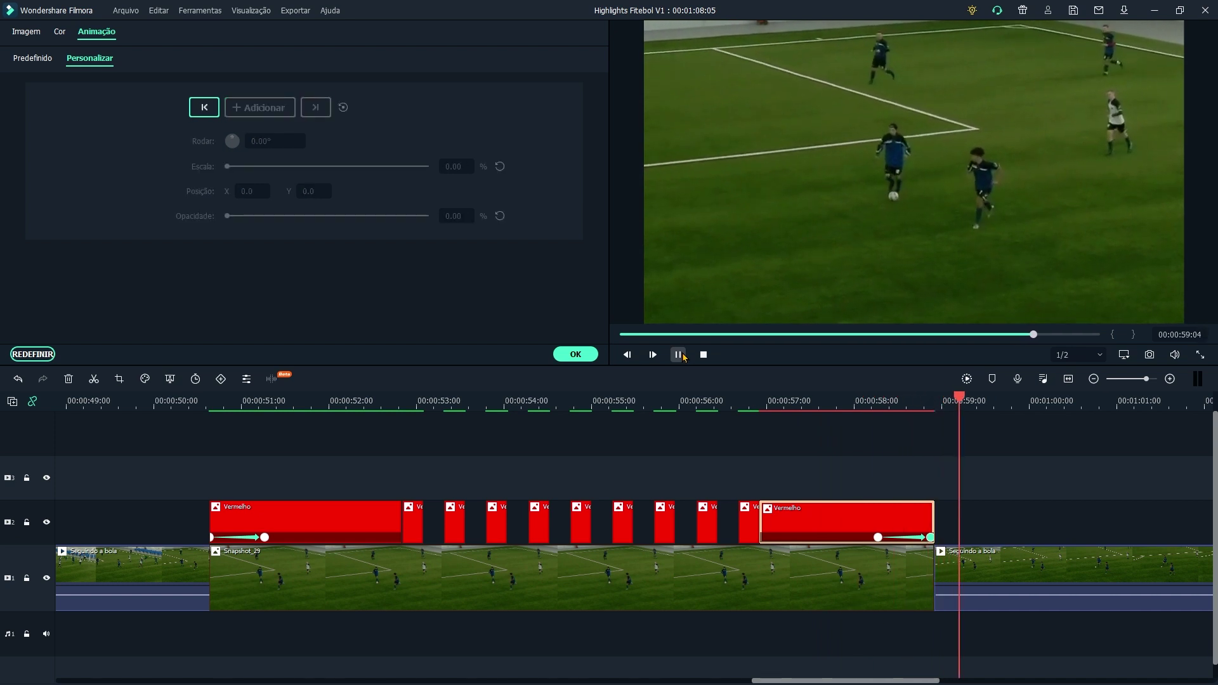
{"action": "key", "text": "space"}
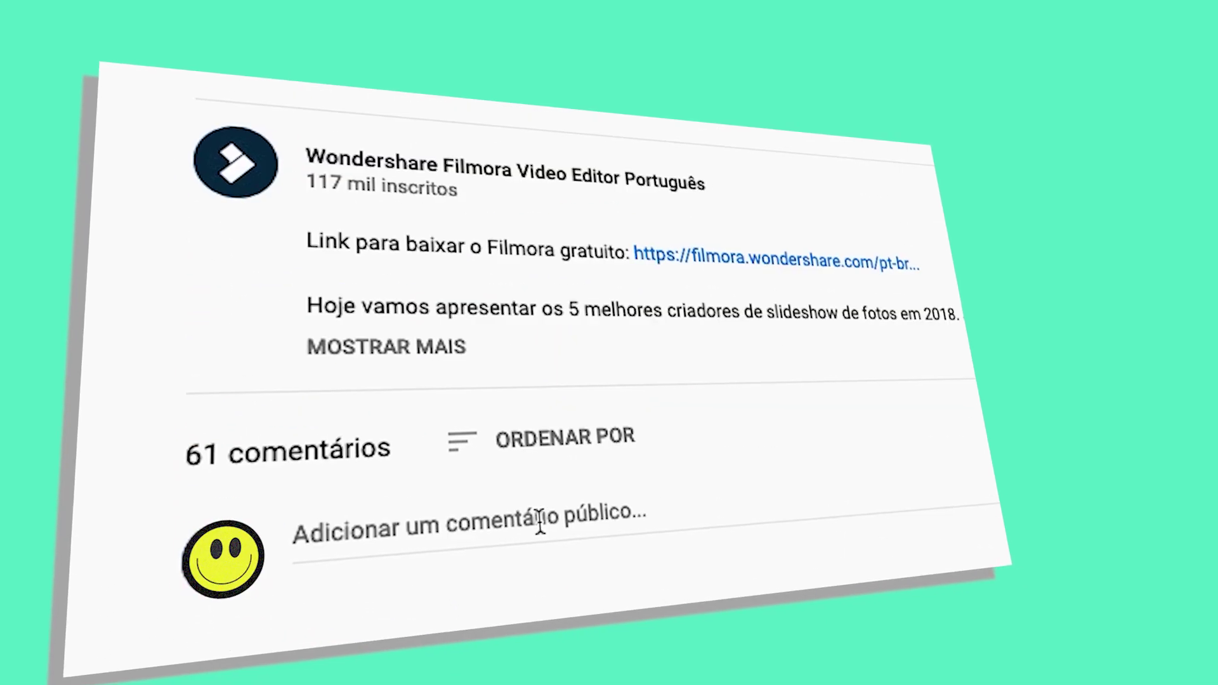
{"action": "left_click", "coordinate": [541, 524]}
{"action": "type", "text": "Filmora"}
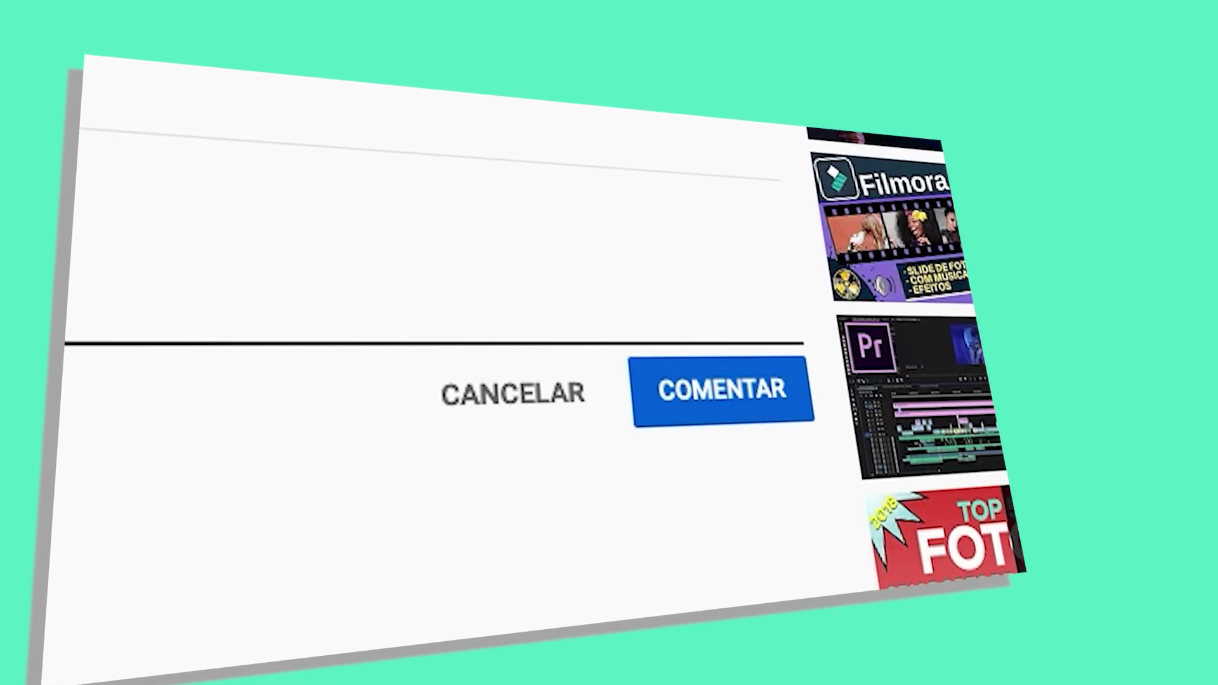
{"action": "left_click", "coordinate": [747, 418]}
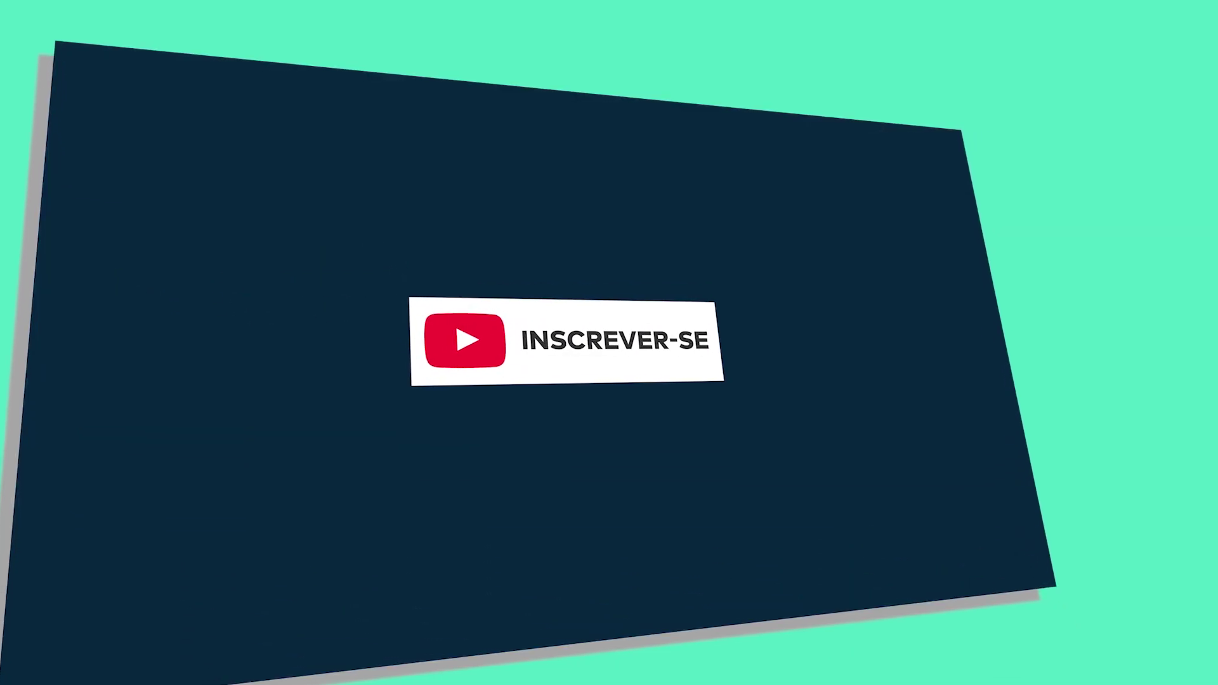